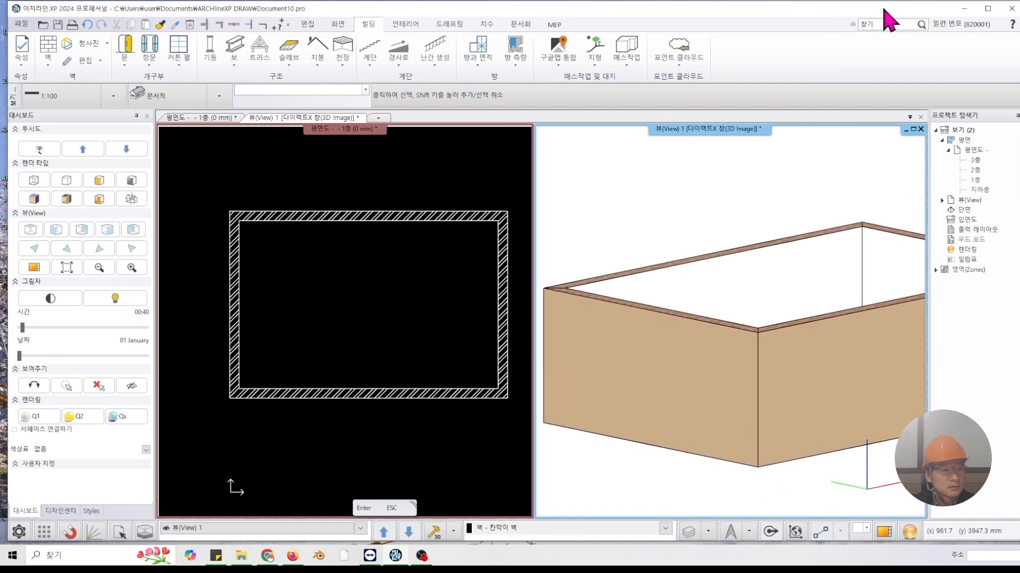
Create a new empty project file and accept the default project properties.
click(16, 25)
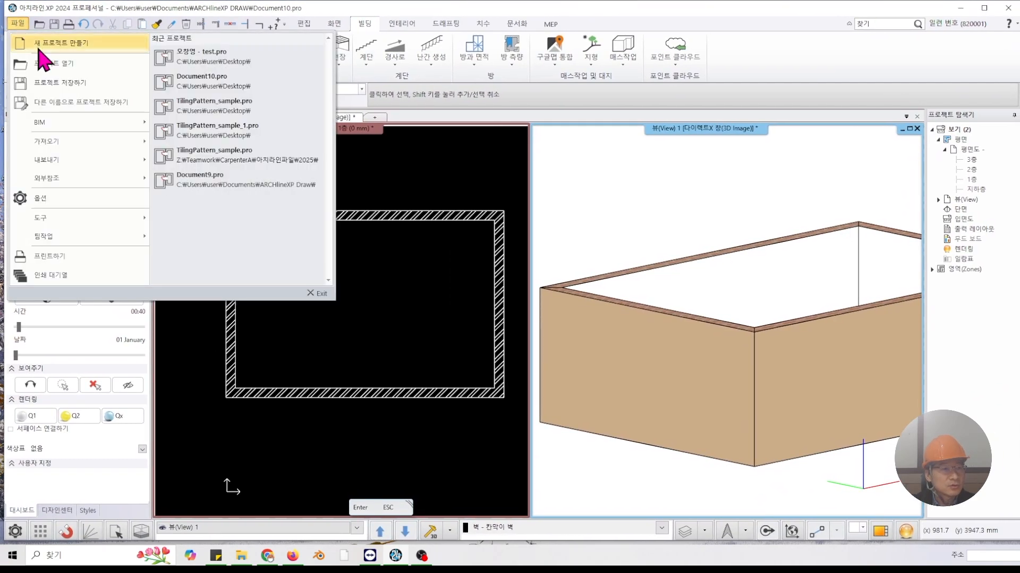
click(38, 45)
click(448, 313)
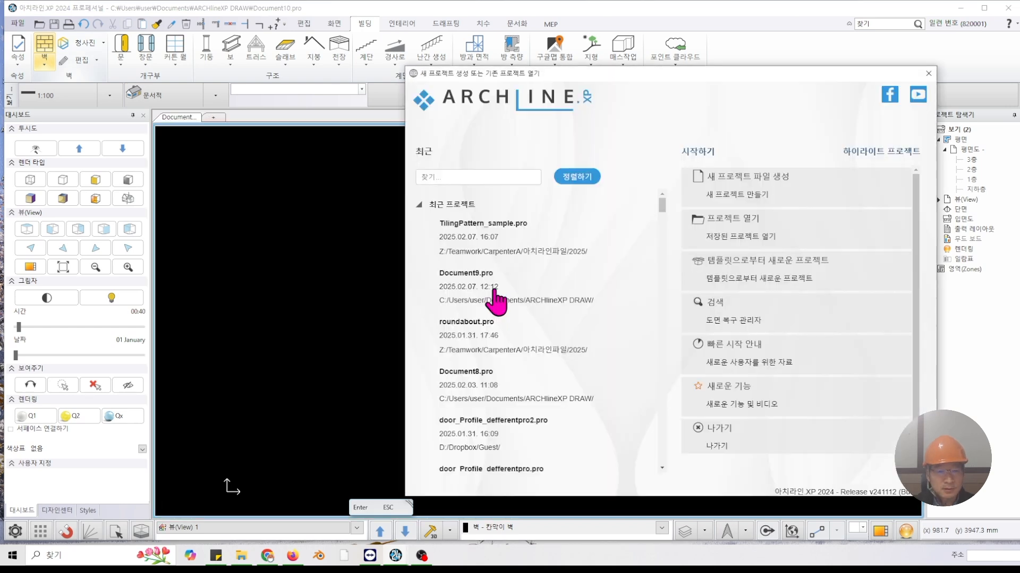
click(773, 201)
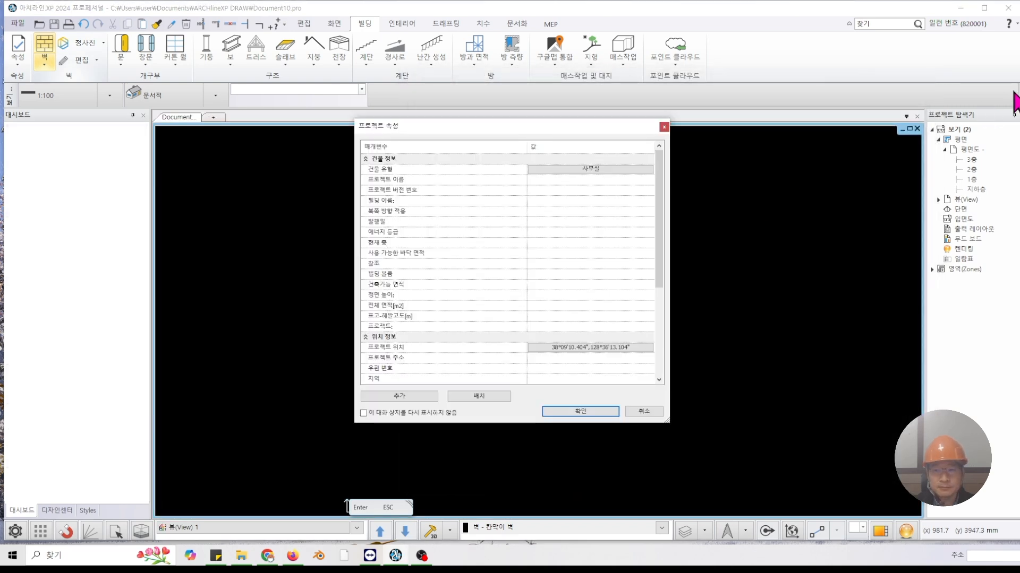
click(555, 412)
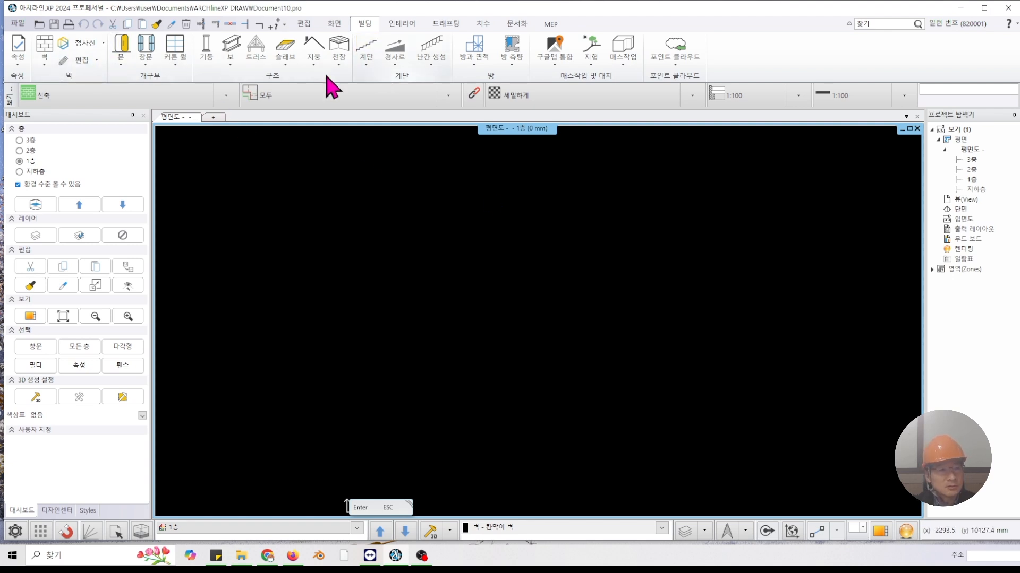
Examine the polyline properties and the list of saved polyline styles, then close them without changes.
click(446, 24)
right_click(98, 49)
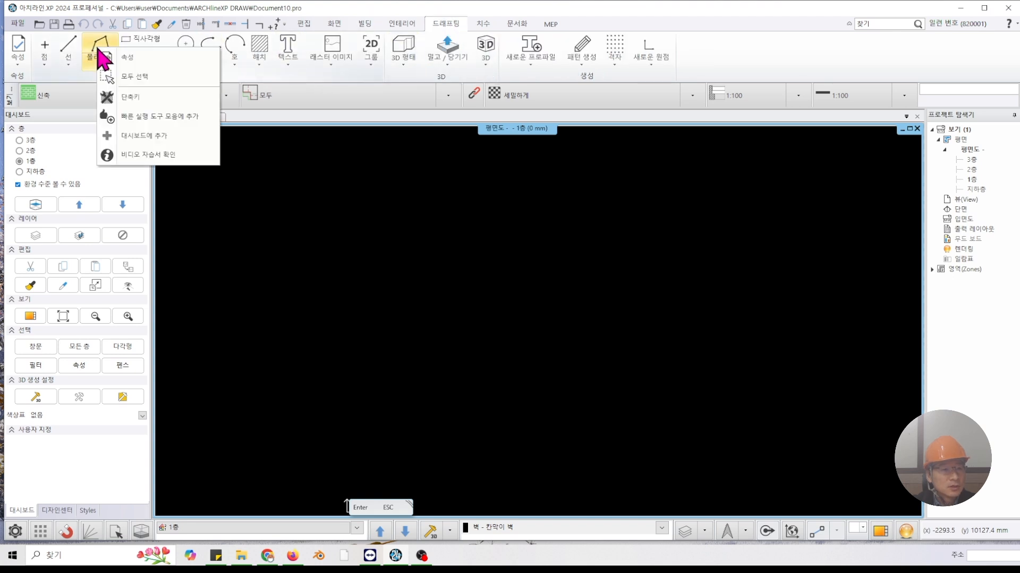
click(136, 58)
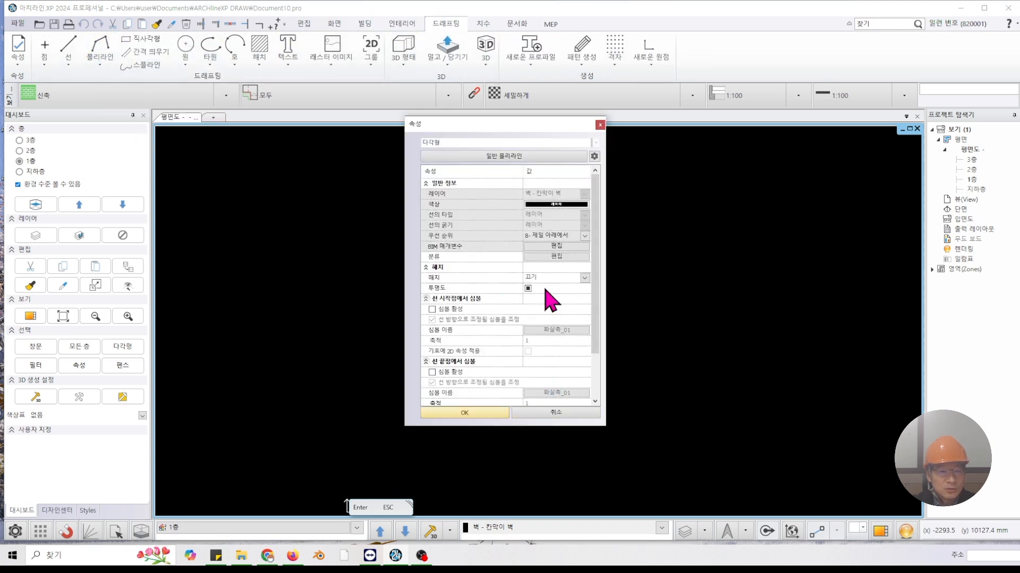
click(551, 157)
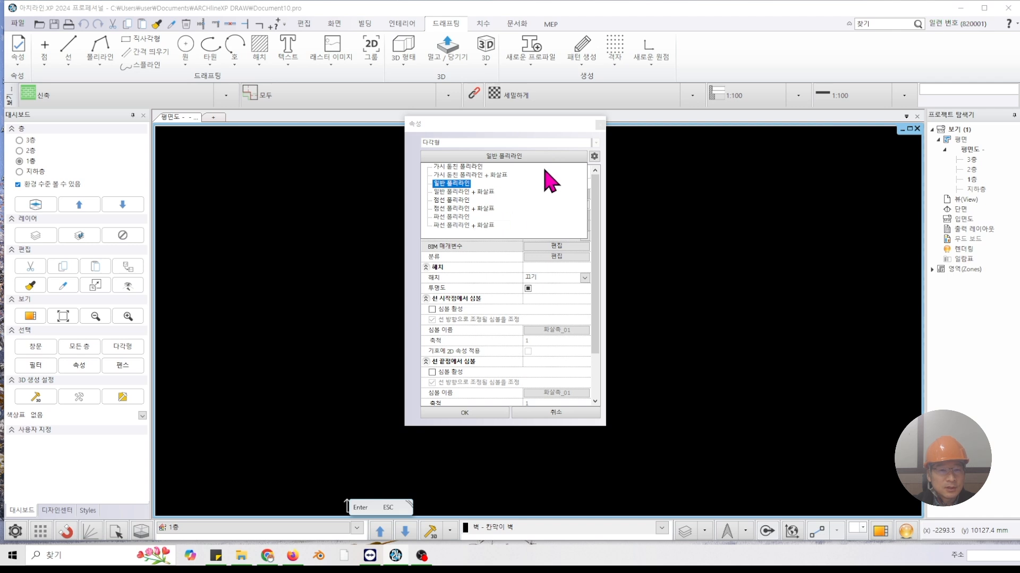
click(550, 181)
click(600, 124)
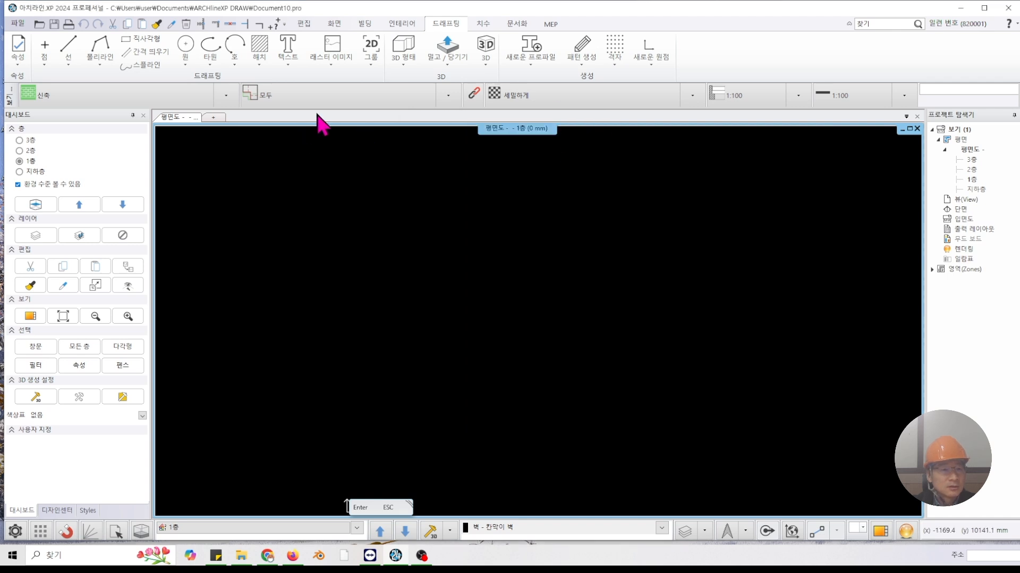
Examine the dimension properties and the saved dimension styles in the CarpenterA group, then close them without changes.
click(495, 22)
right_click(44, 46)
click(71, 55)
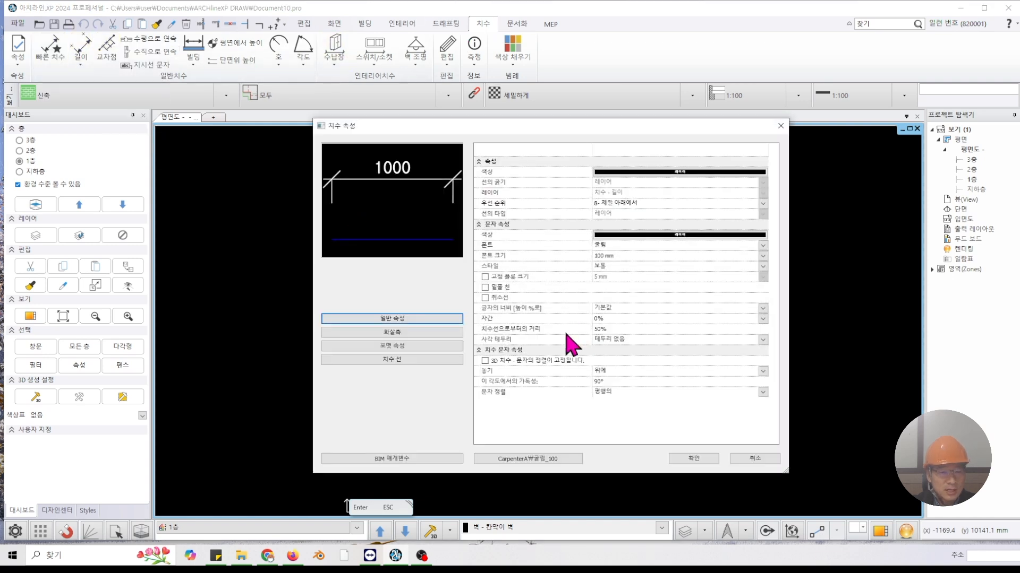
click(525, 460)
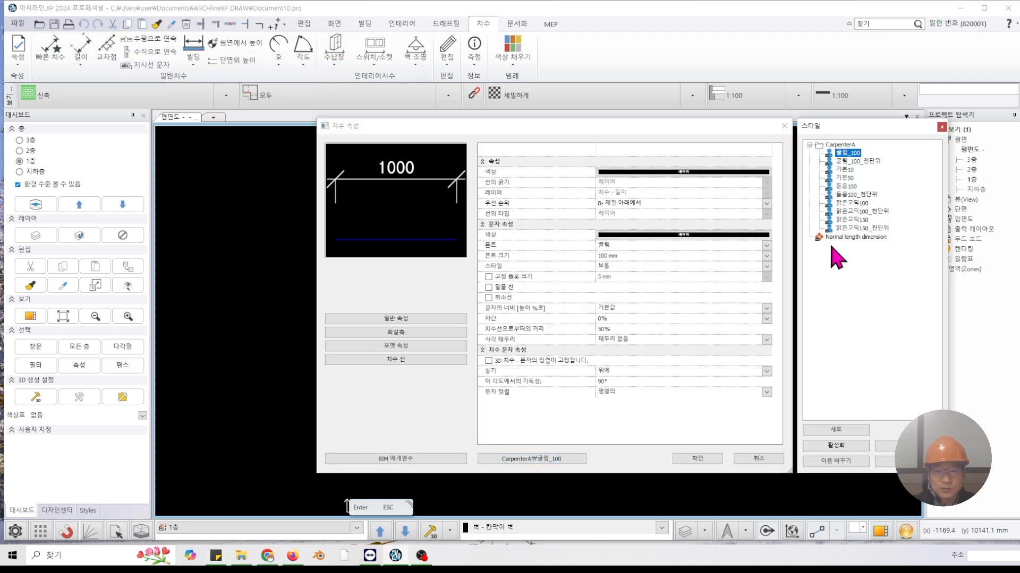
click(941, 127)
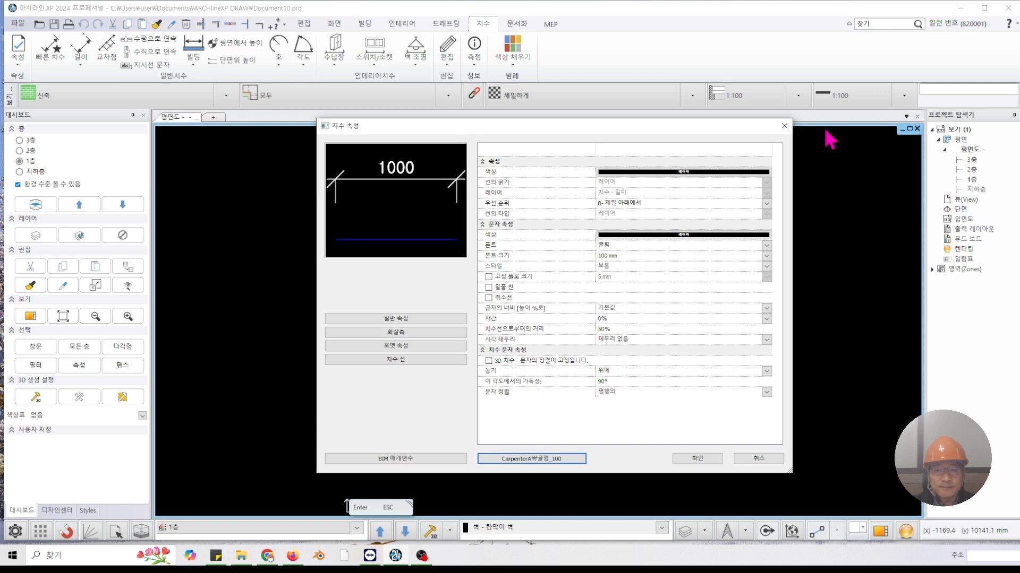
click(784, 126)
Look through the wall styles offered by the Wall tool, then leave the tool without drawing.
click(365, 24)
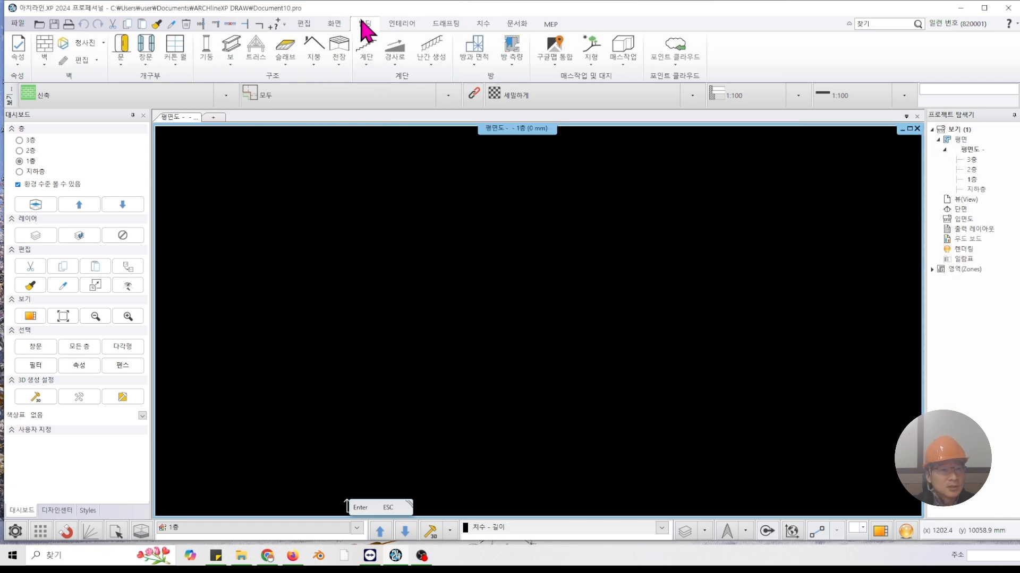
click(42, 53)
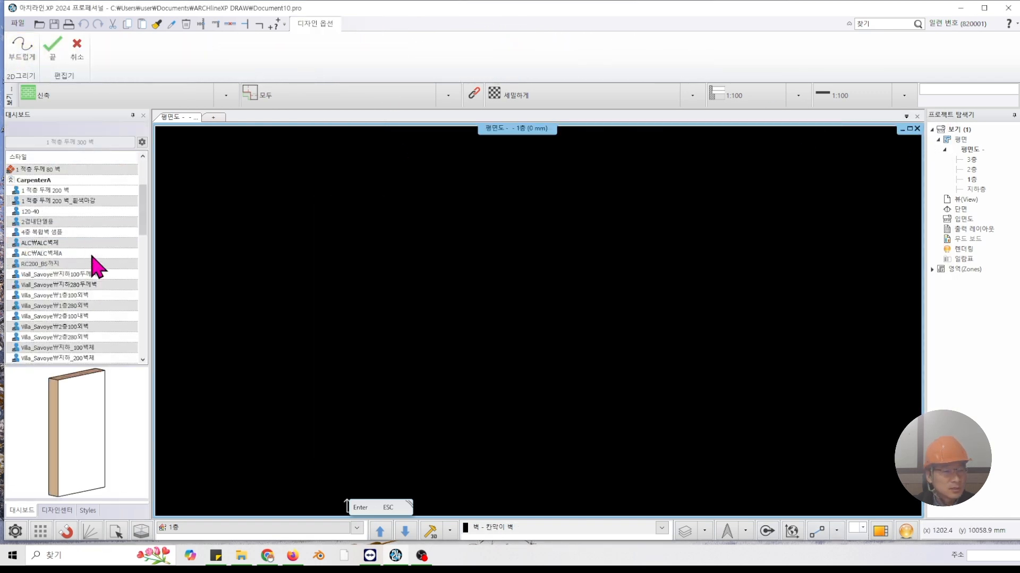
scroll(96, 265, down, 1)
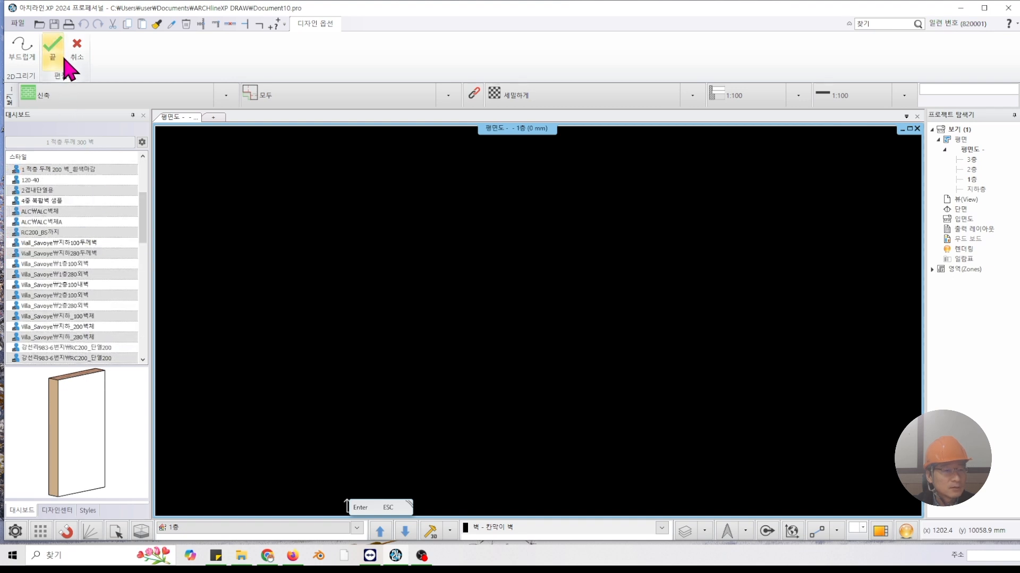
click(65, 59)
Examine the door properties, the single interior door models and the saved door styles, then close without changes.
right_click(119, 45)
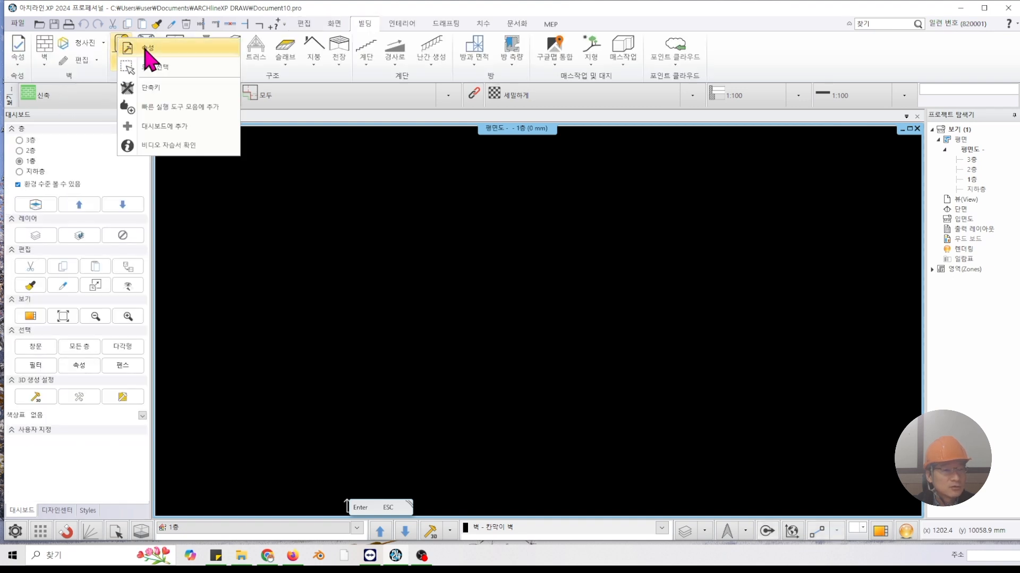
click(147, 49)
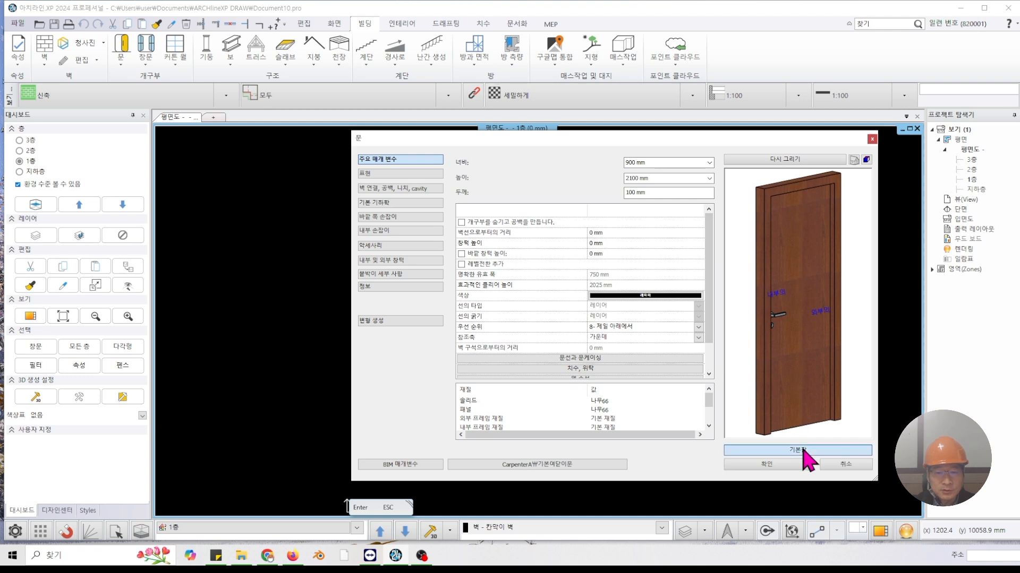
click(803, 450)
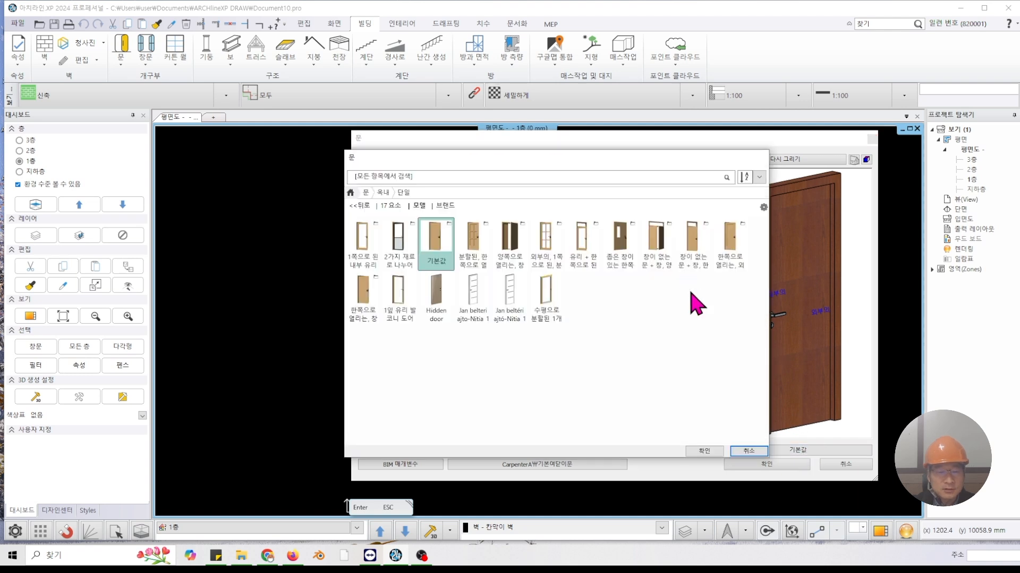
click(746, 451)
click(600, 467)
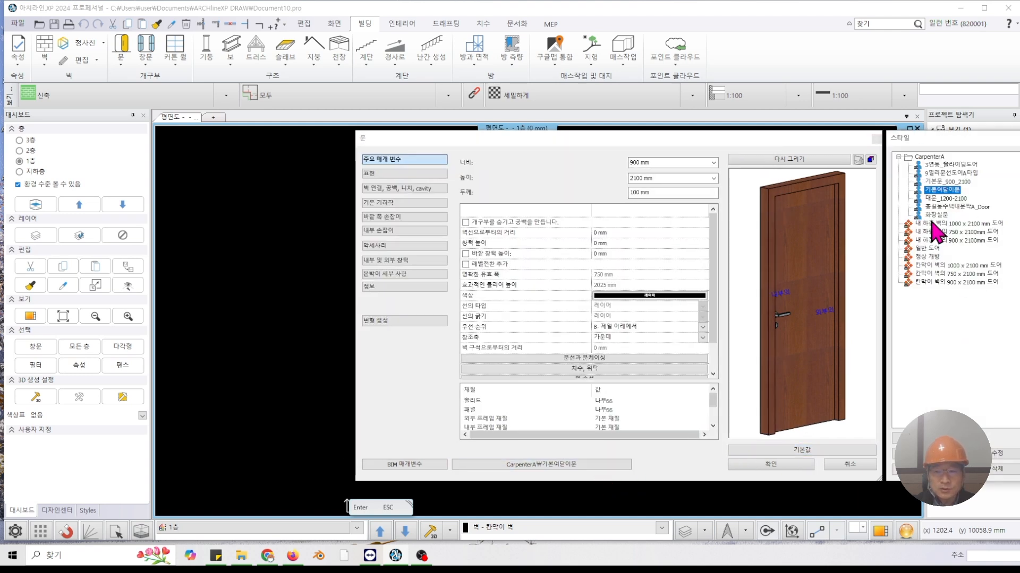
click(1019, 139)
drag(830, 139, 773, 139)
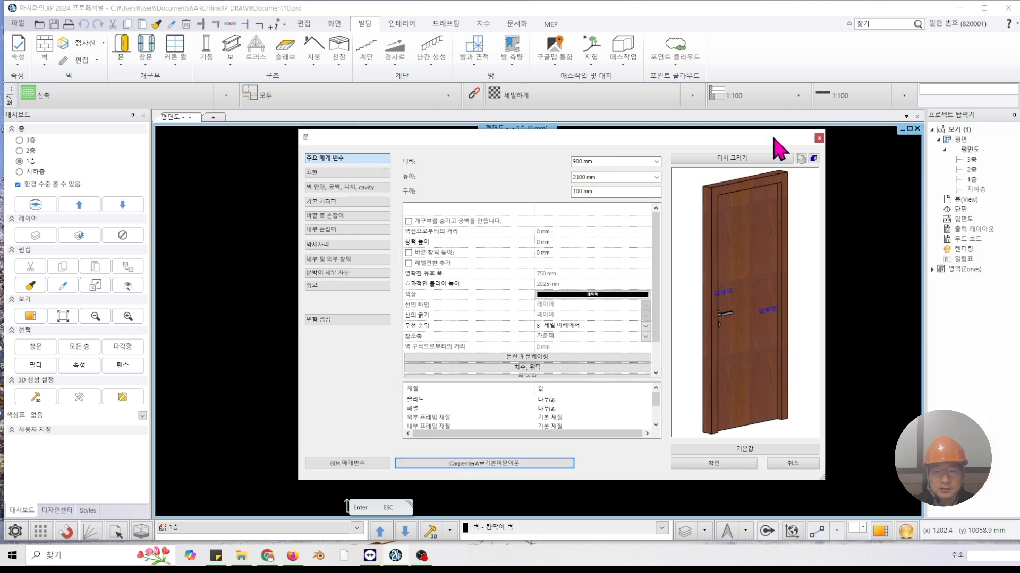
click(820, 138)
Examine the column properties and the column styles in the CarpenterA group, then close without changes.
right_click(202, 38)
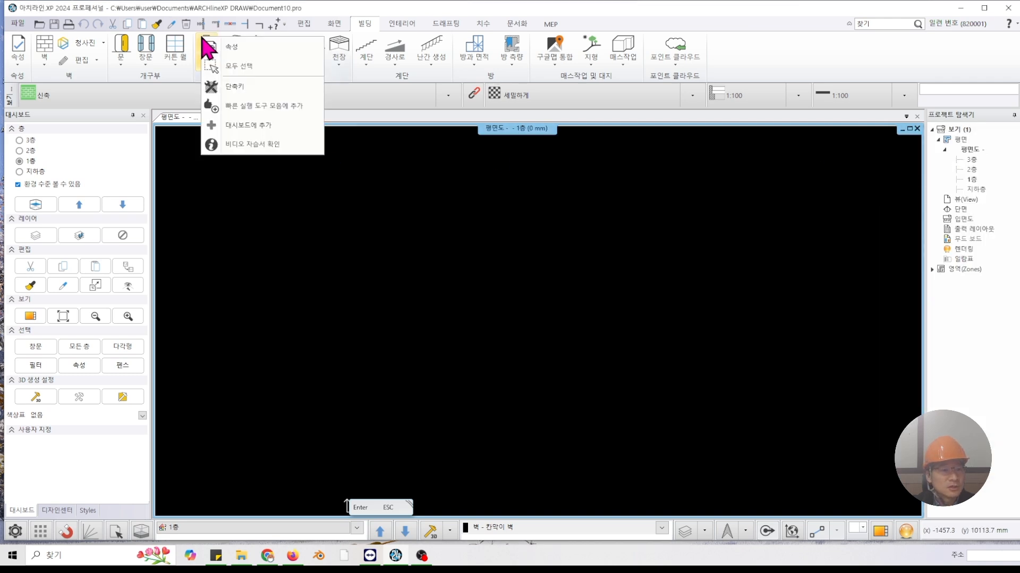
click(225, 46)
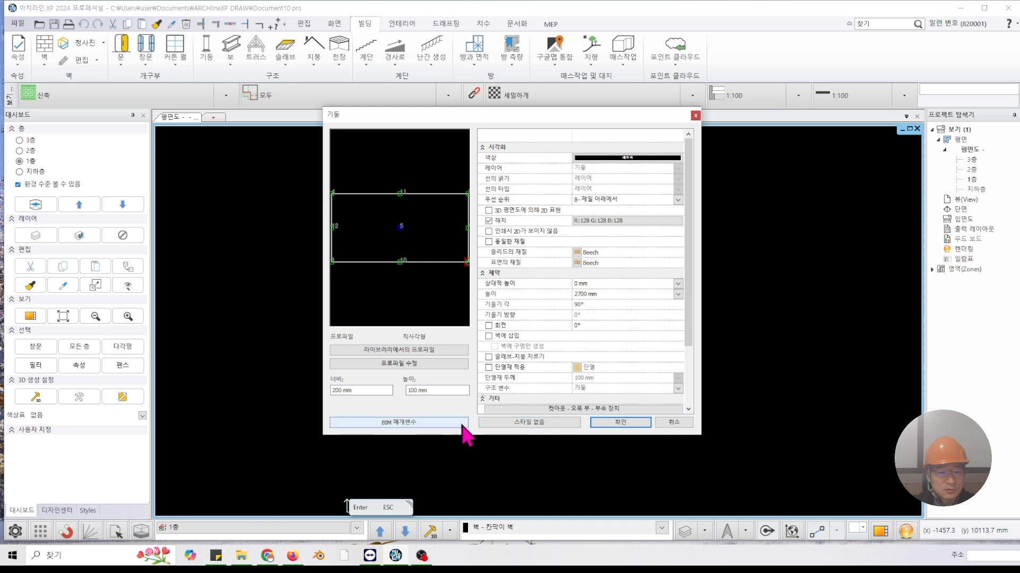
click(511, 423)
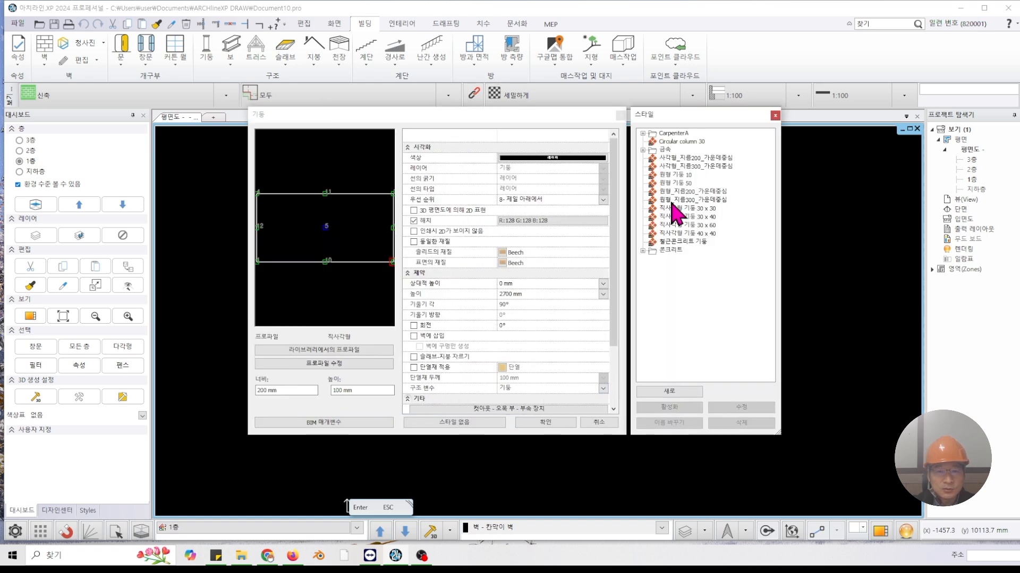
click(643, 133)
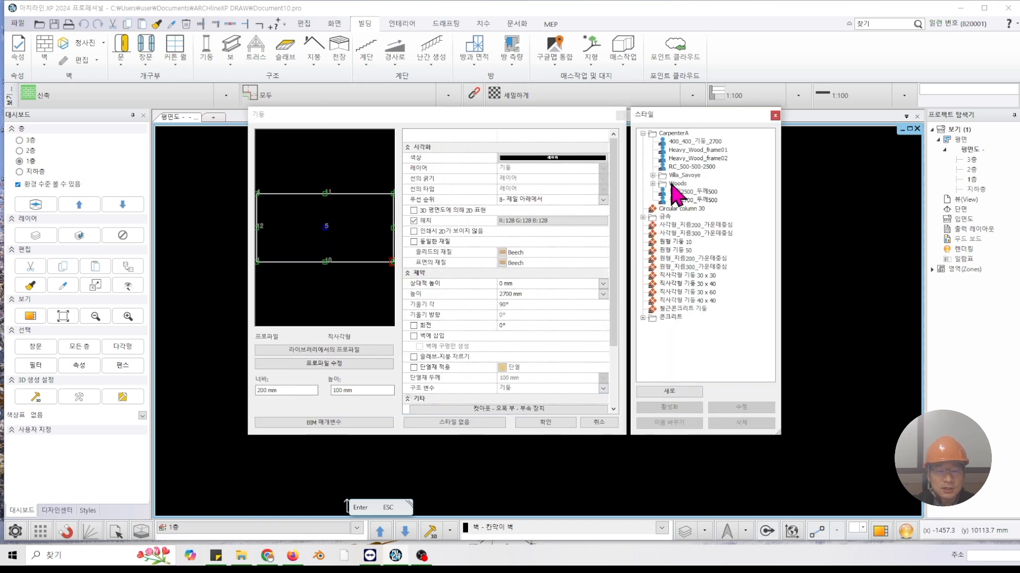
click(775, 116)
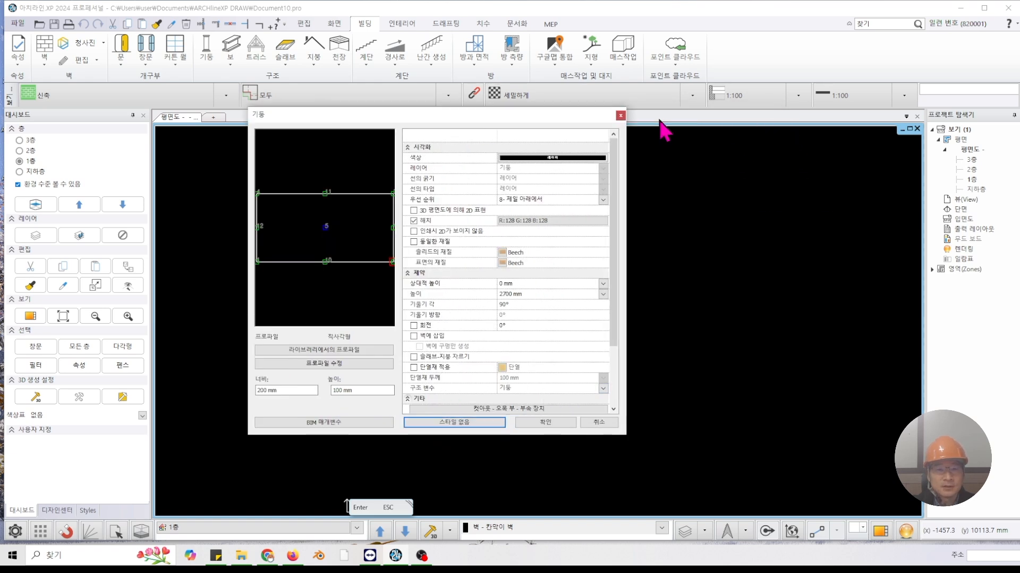
click(620, 115)
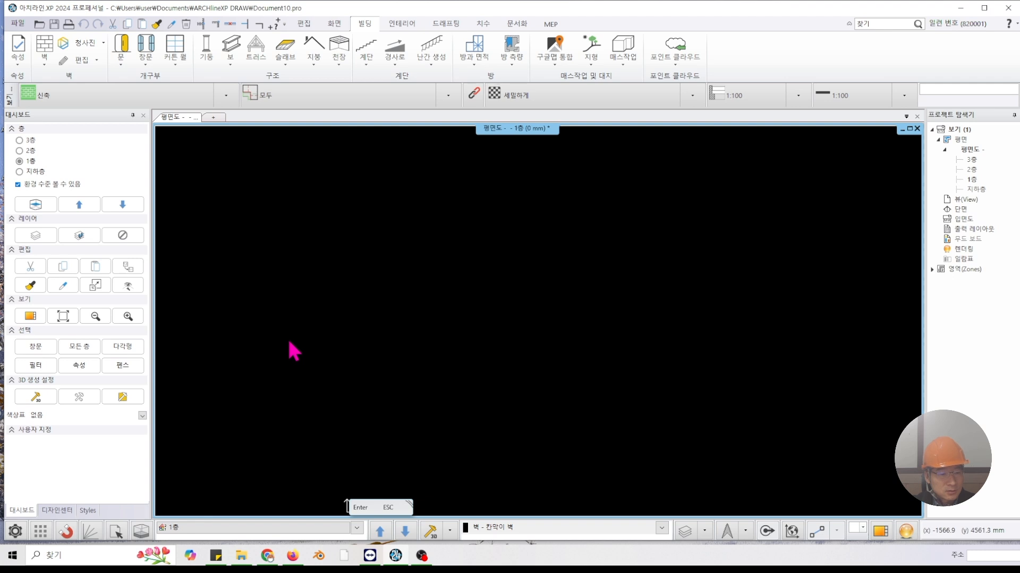
Browse the Design Center object library, viewing the subcategories of people (사람들) and of personal objects (나의).
click(59, 511)
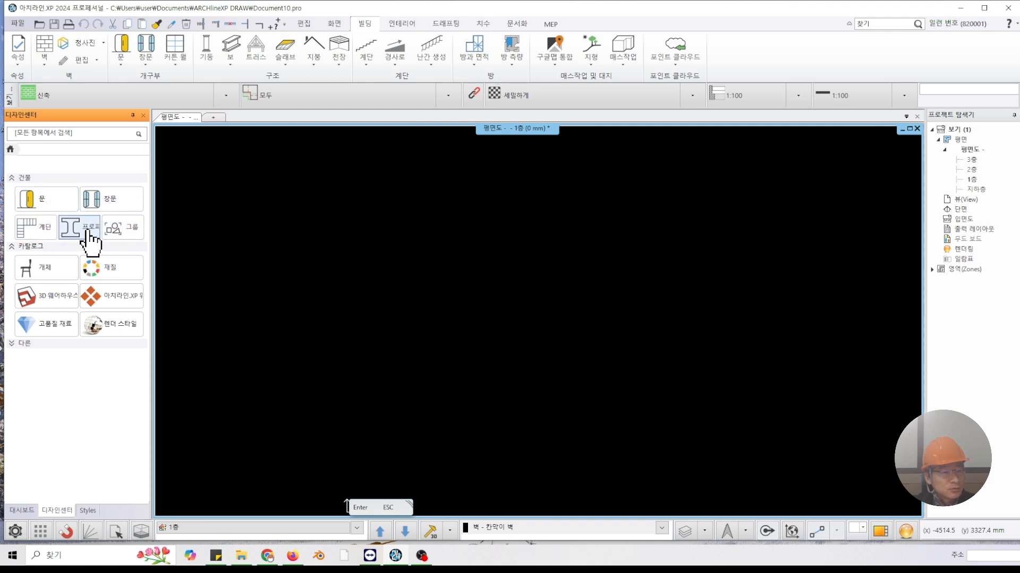
click(57, 274)
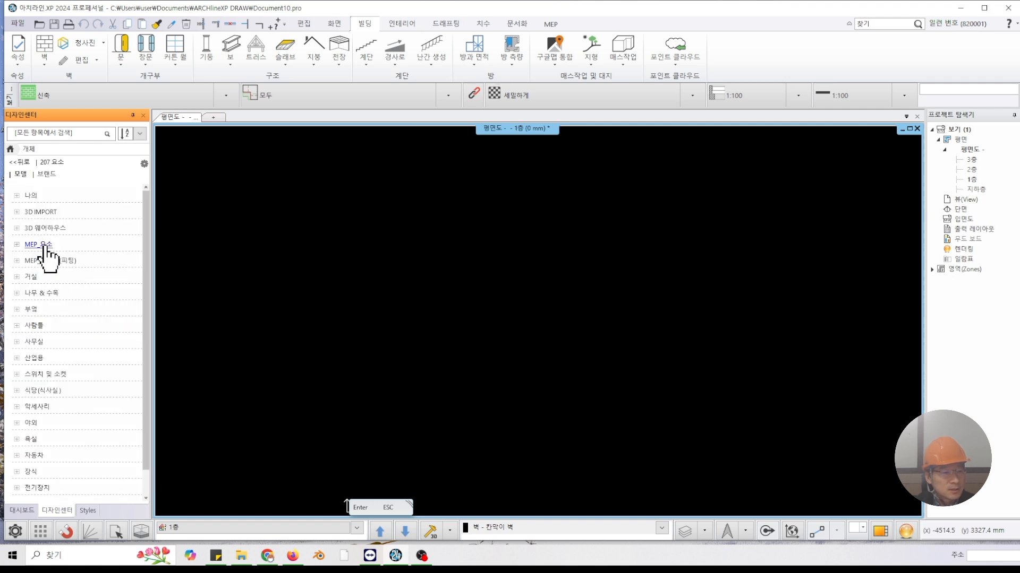
click(20, 326)
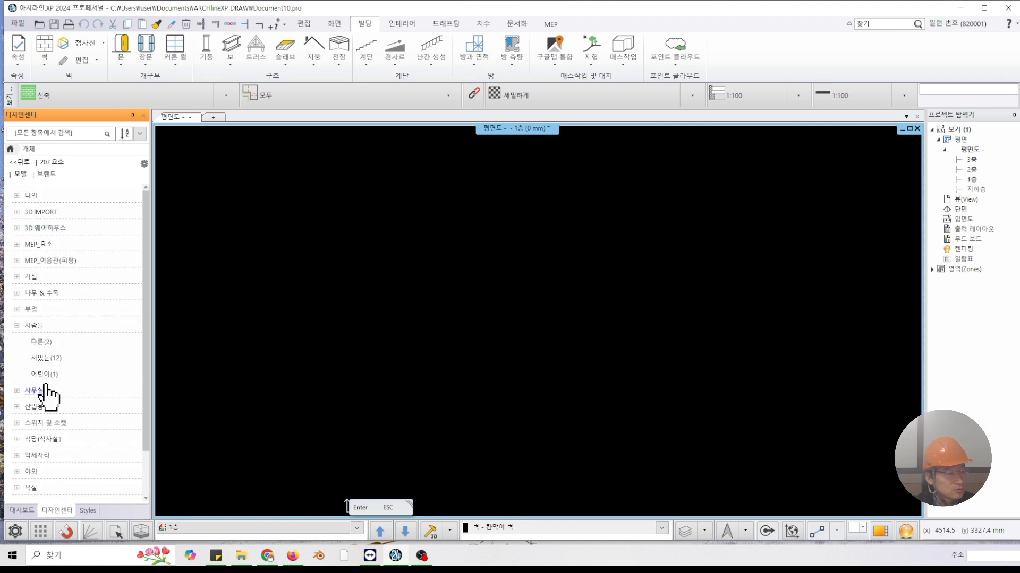
click(24, 196)
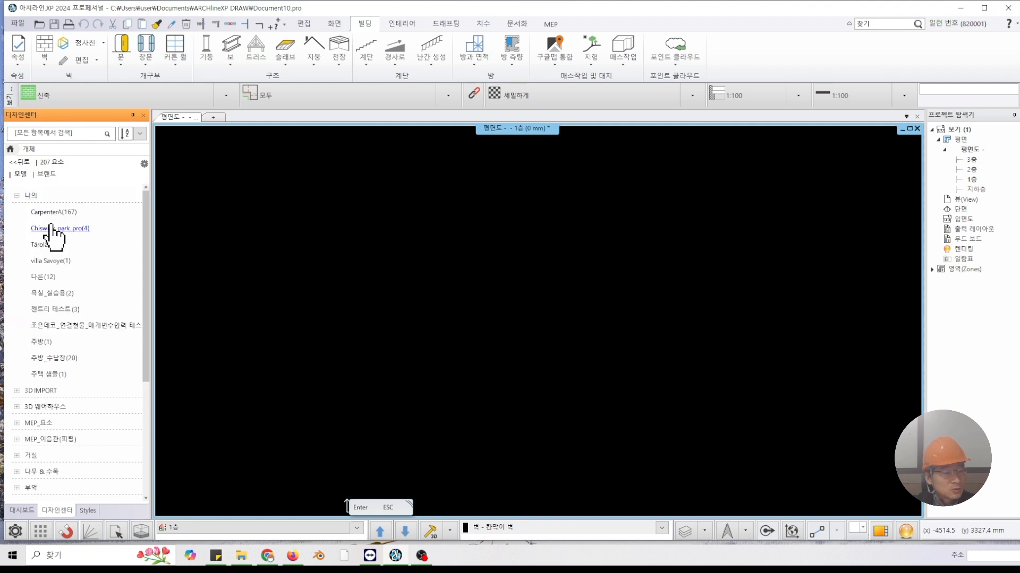
click(19, 197)
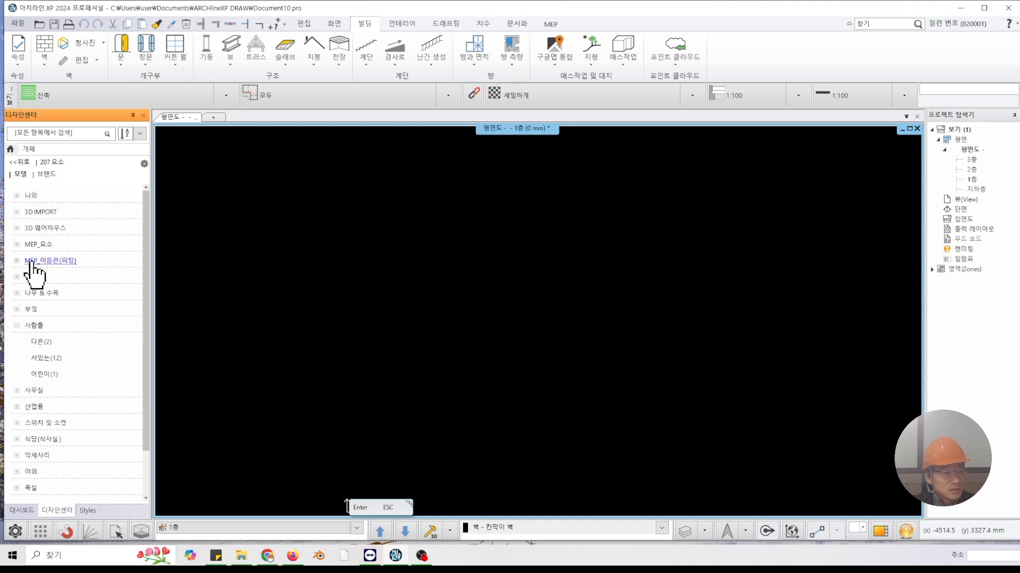
click(17, 326)
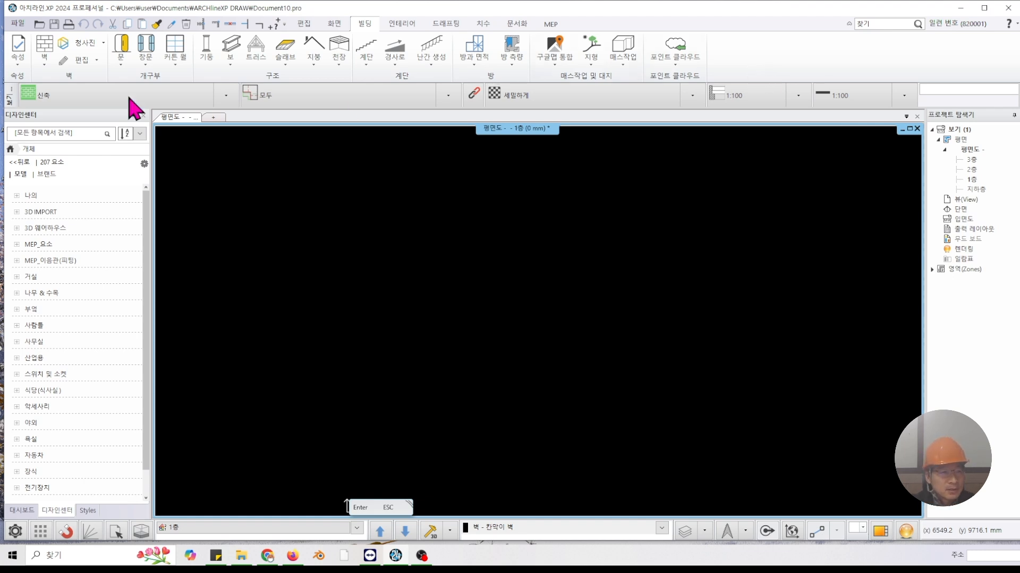
Look through the Wall tool's styles down to the 복합벽 group and review the commands offered for a built-in composite wall style.
click(45, 48)
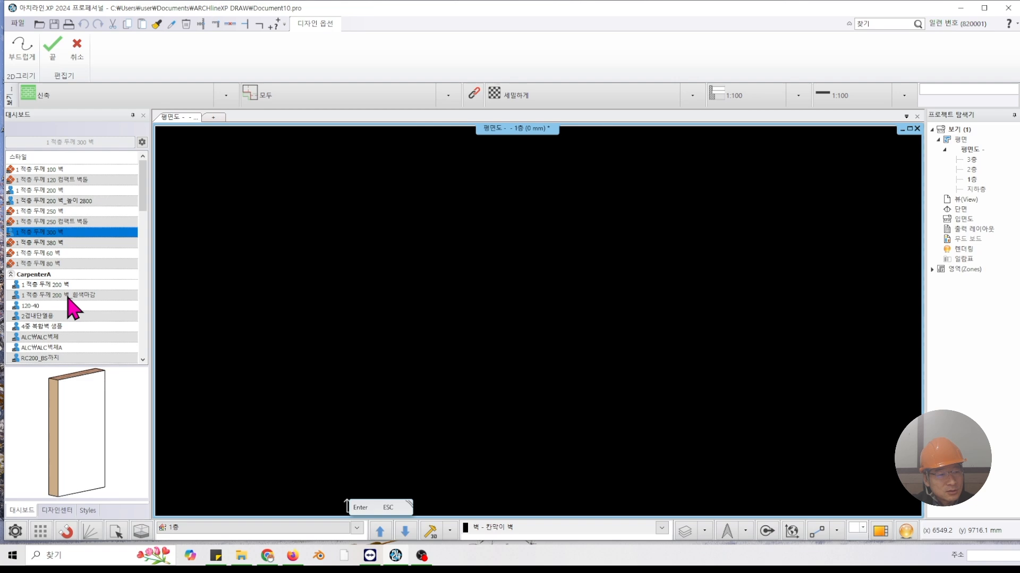
scroll(71, 306, down, 4)
scroll(69, 303, down, 10)
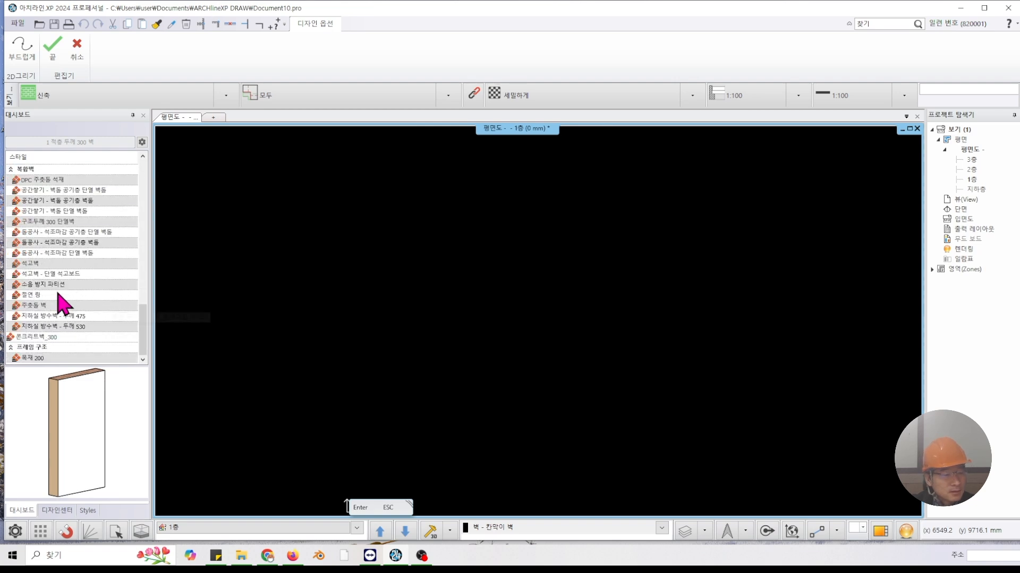
scroll(57, 290, up, 1)
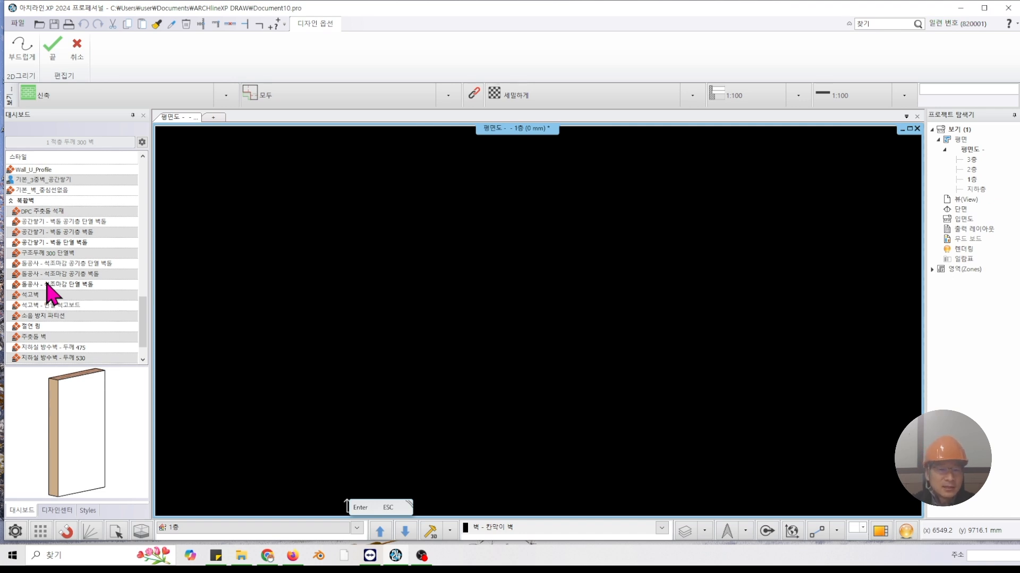
right_click(45, 263)
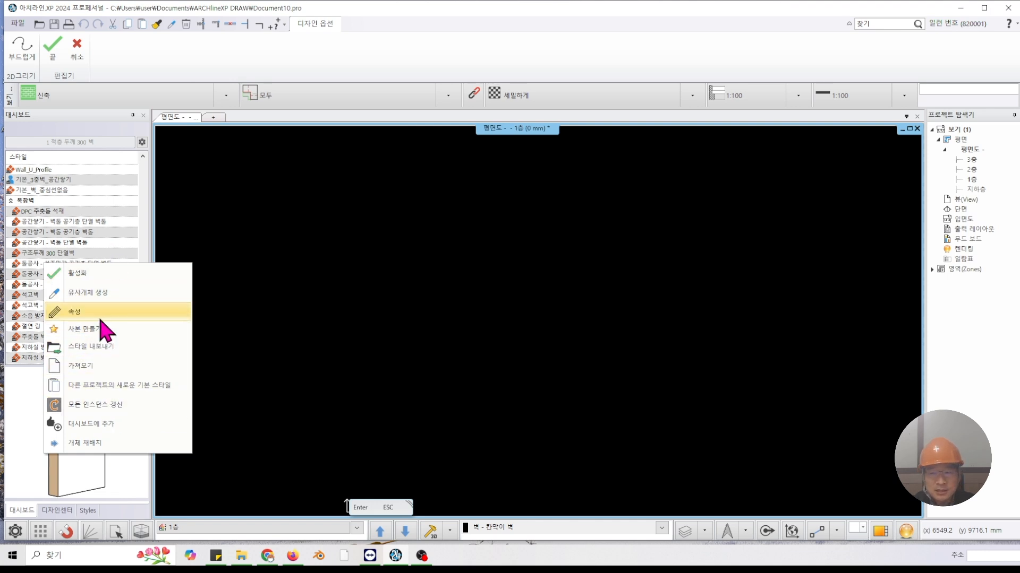
click(131, 79)
Review the commands offered for the CarpenterA wall style 1 적층 두께 200 벽_흰색마감, then leave the Wall tool without drawing.
scroll(43, 322, up, 4)
scroll(42, 322, up, 4)
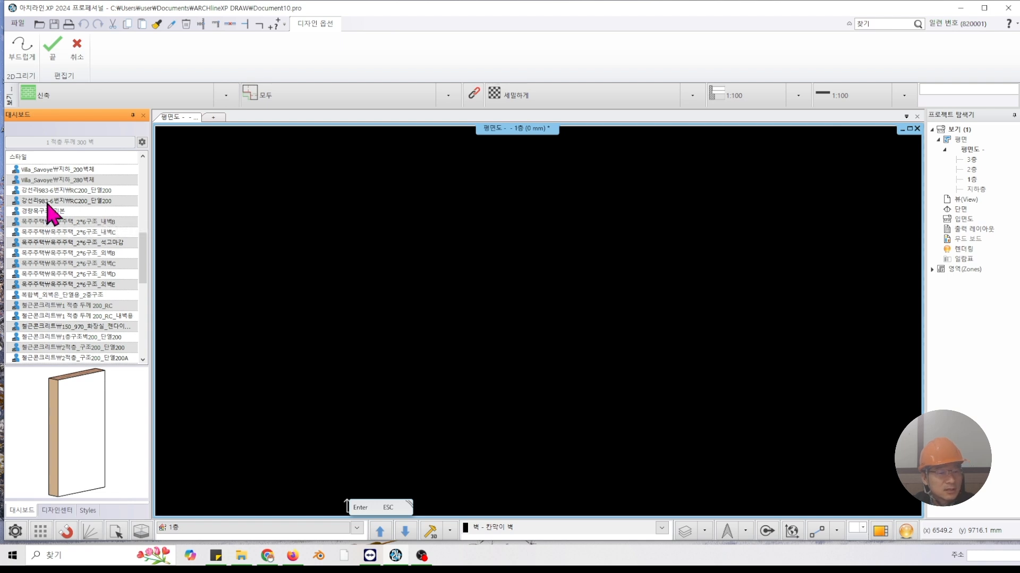
scroll(47, 219, up, 10)
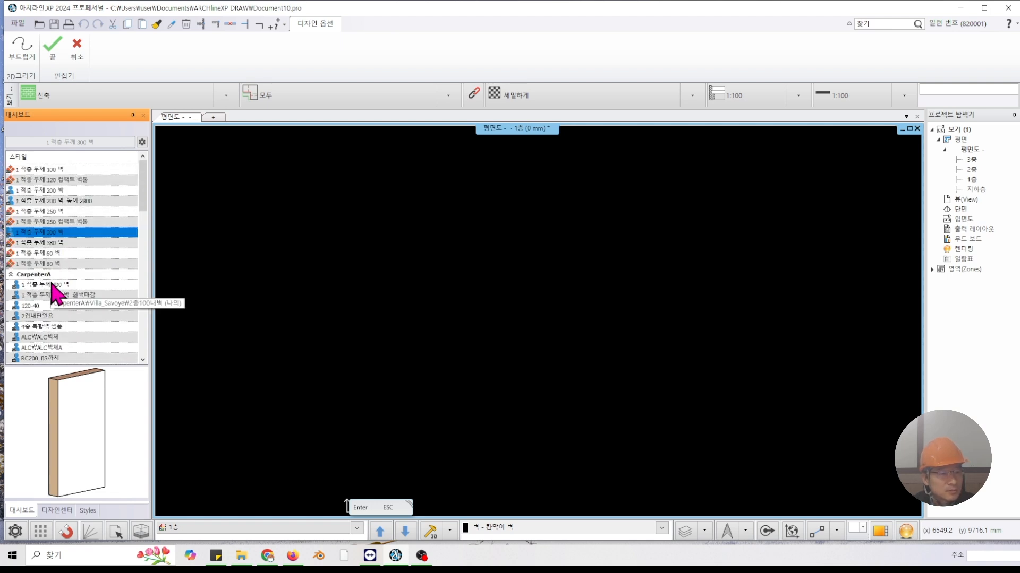
scroll(50, 290, down, 2)
right_click(47, 234)
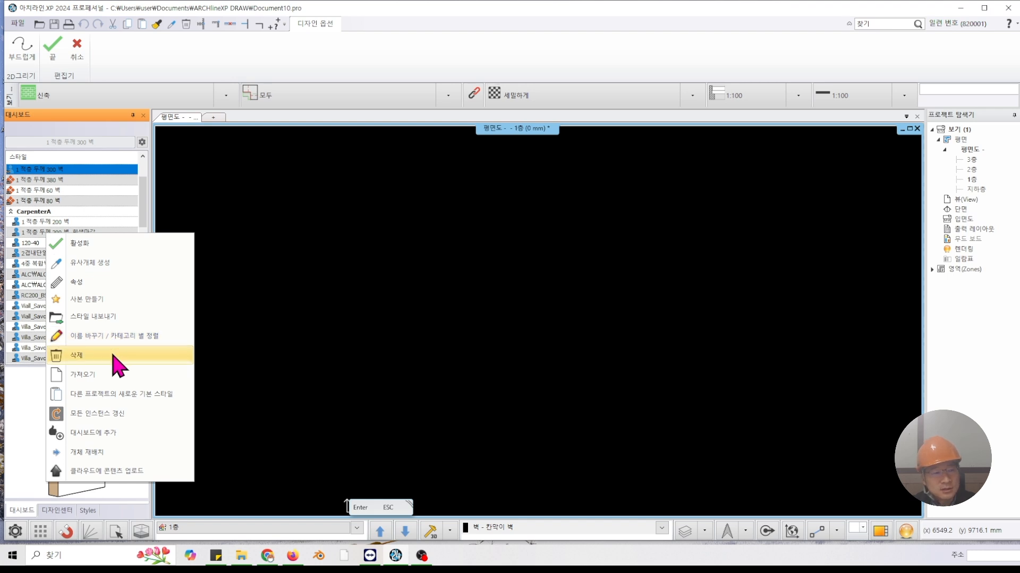
click(315, 76)
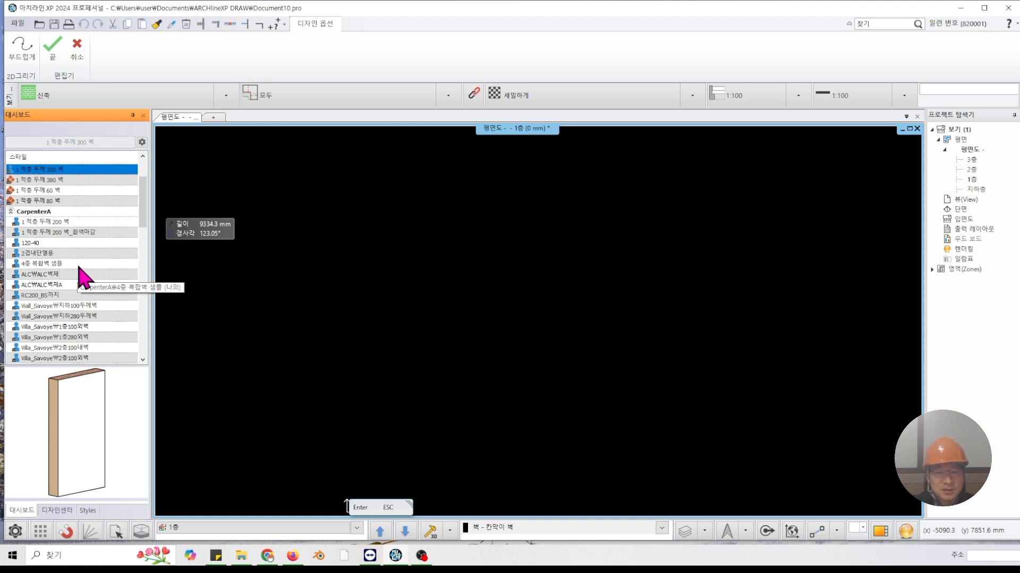
click(53, 44)
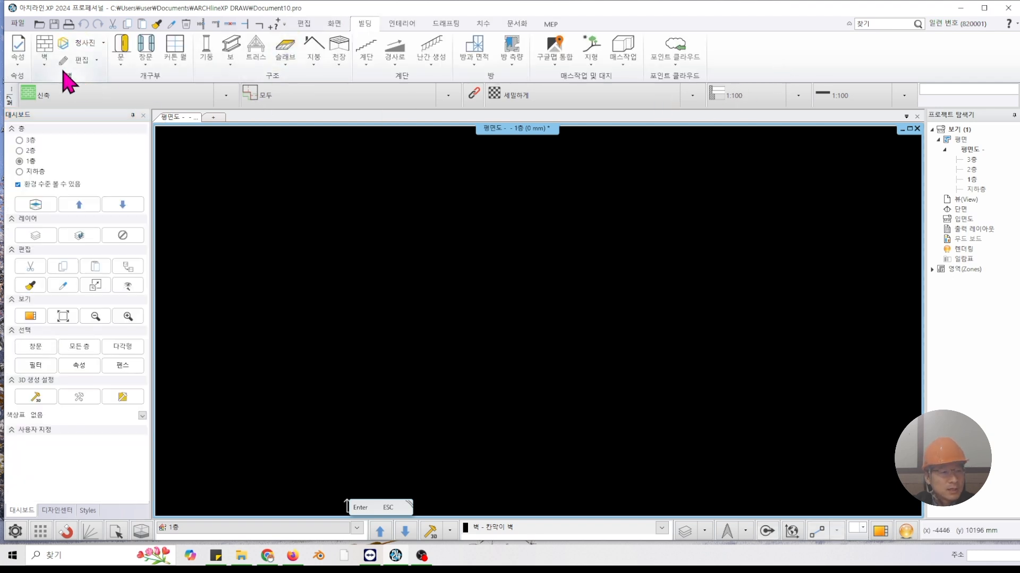
Compare the commands offered for a user-made CarpenterA wall style with those for the built-in 1 적층 두께 380 벽 style.
click(45, 49)
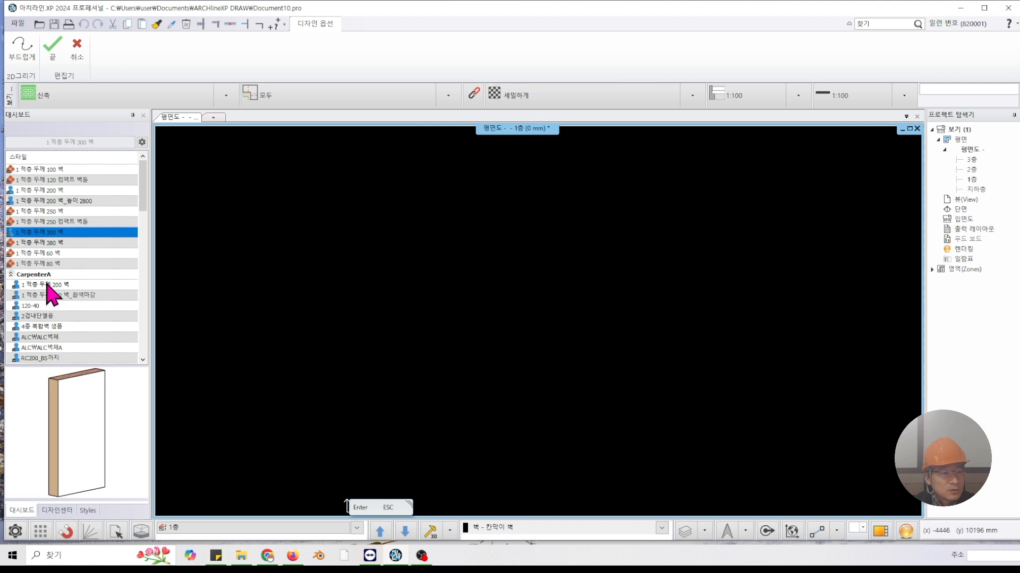
scroll(48, 292, down, 2)
right_click(47, 285)
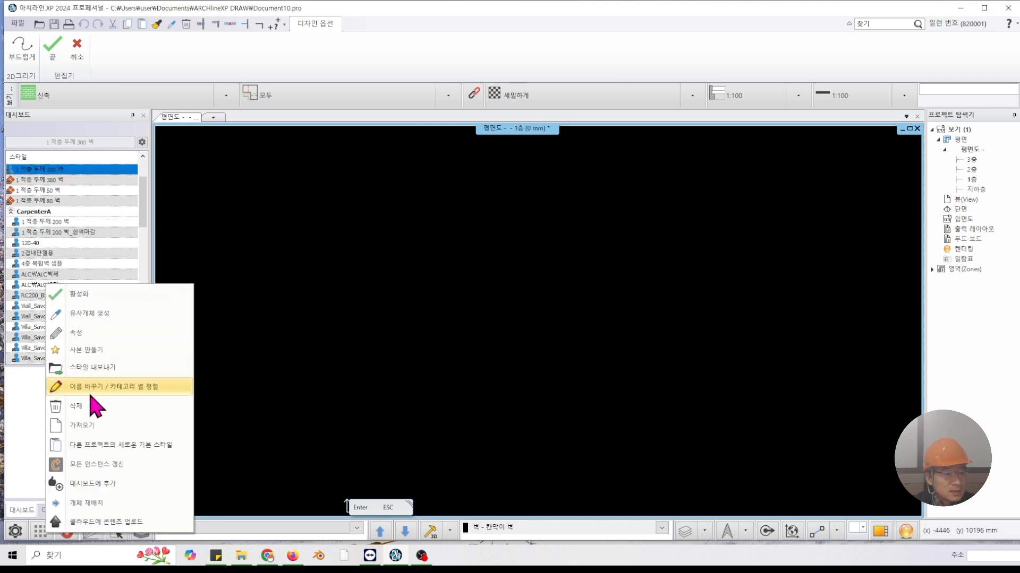
click(50, 183)
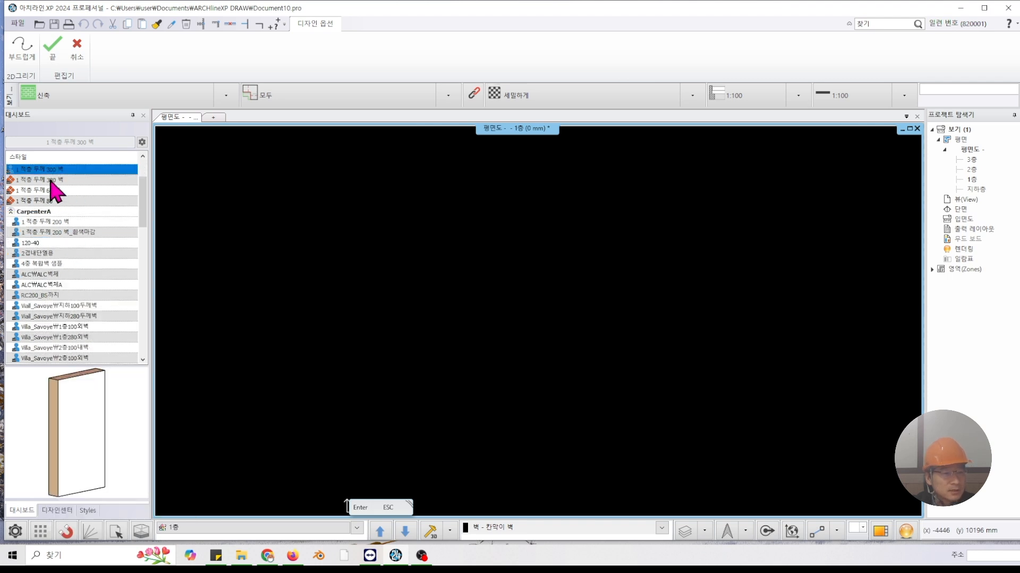
right_click(51, 182)
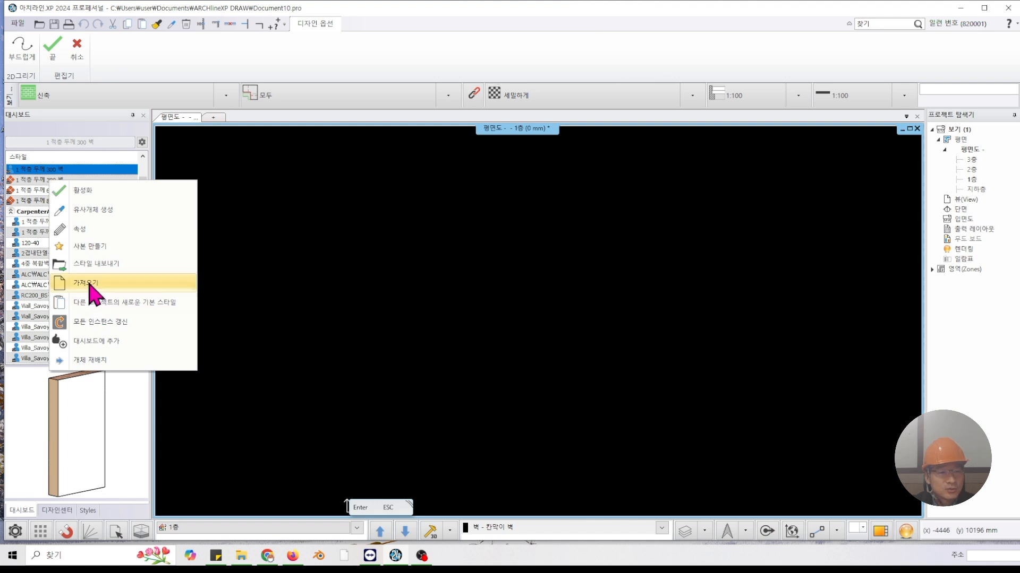
click(416, 39)
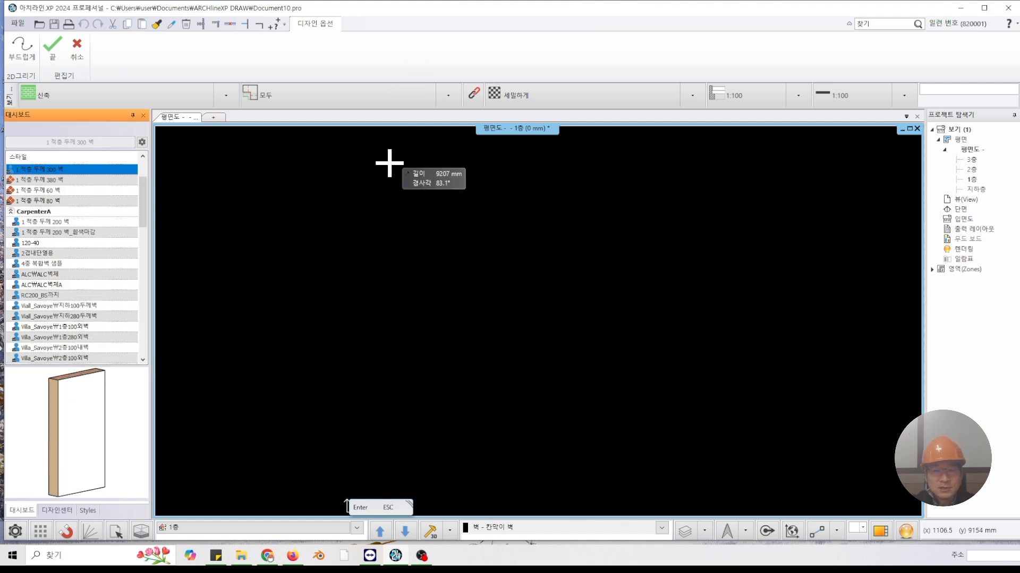
scroll(90, 302, up, 2)
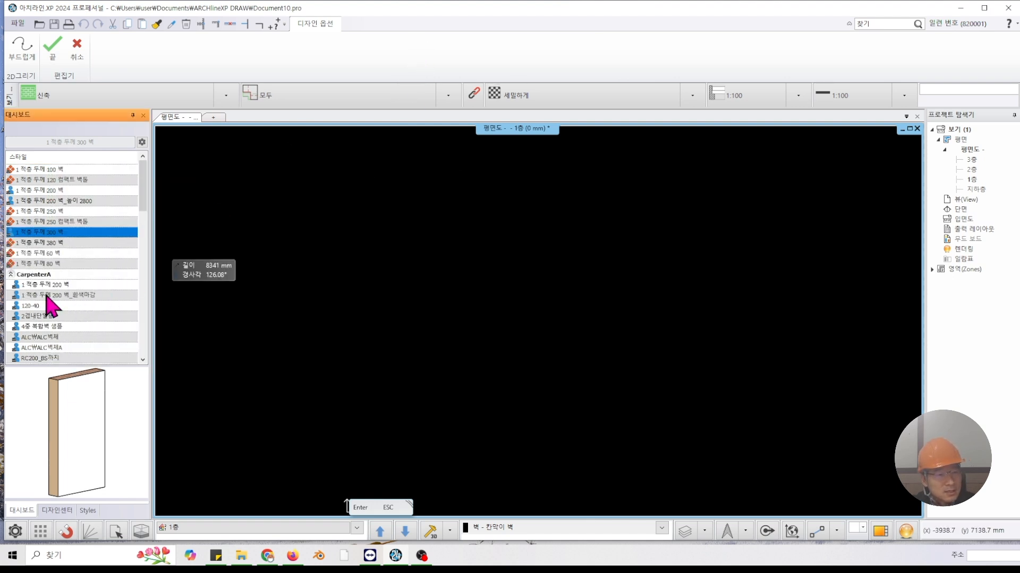
Choose the 1 적층 두께 250 벽 wall style and examine its properties, then close them without changes.
click(37, 213)
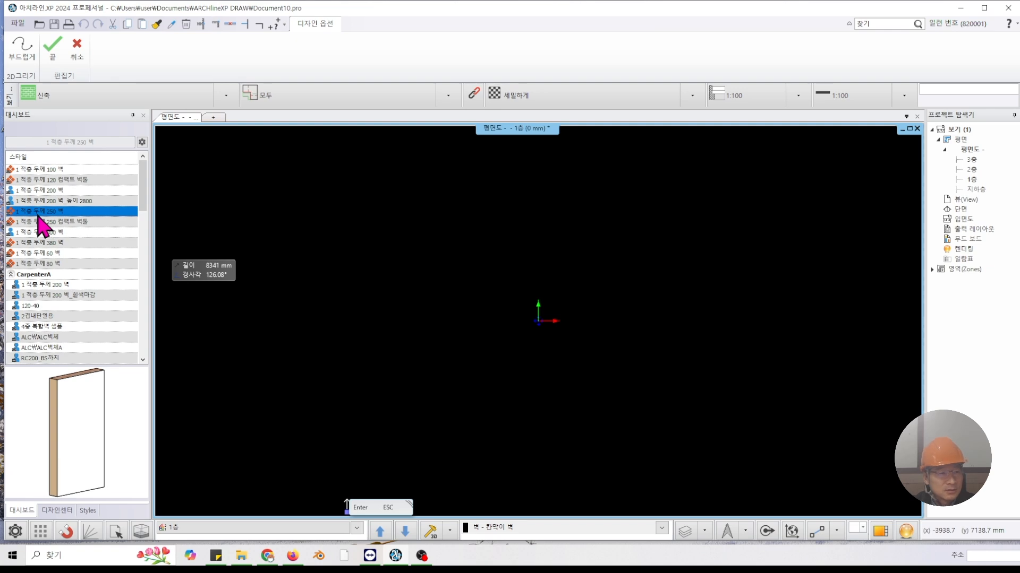
right_click(38, 215)
click(87, 266)
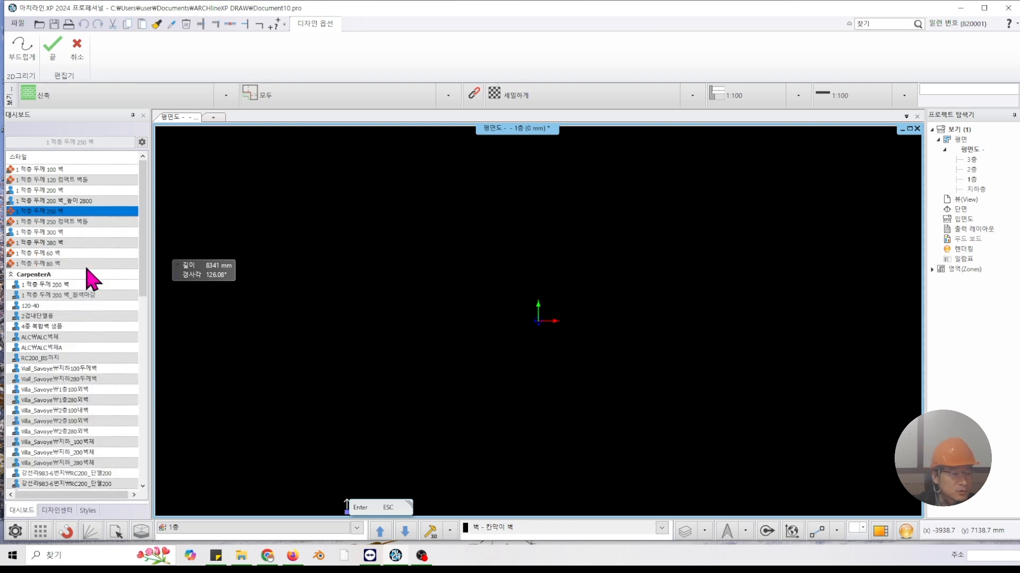
click(820, 110)
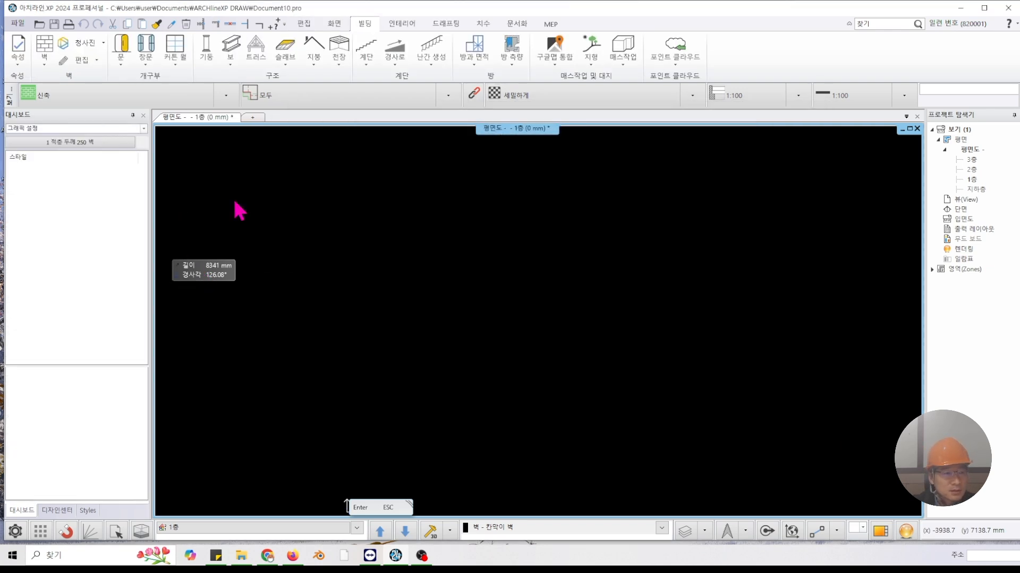
right_click(60, 217)
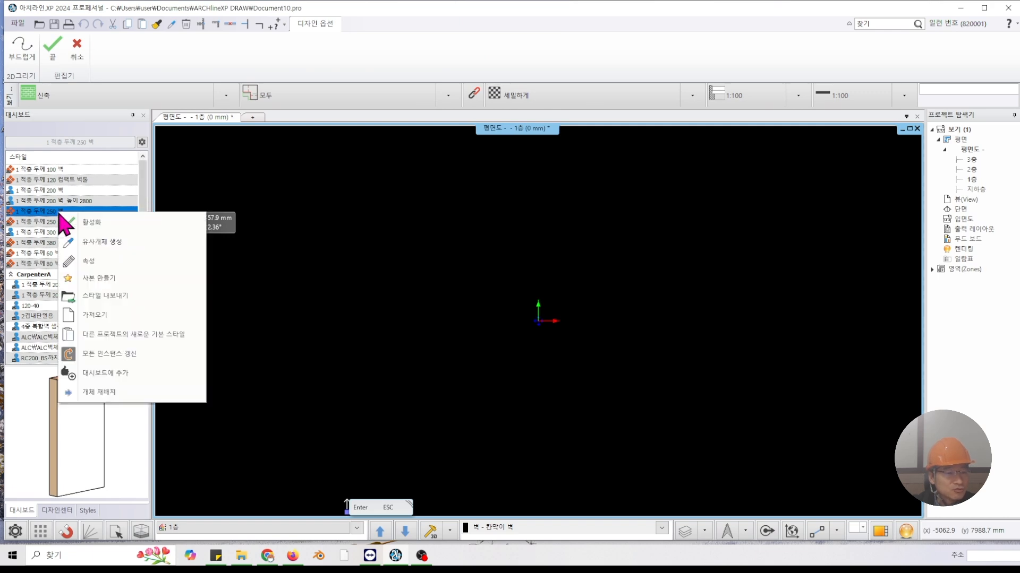
click(103, 263)
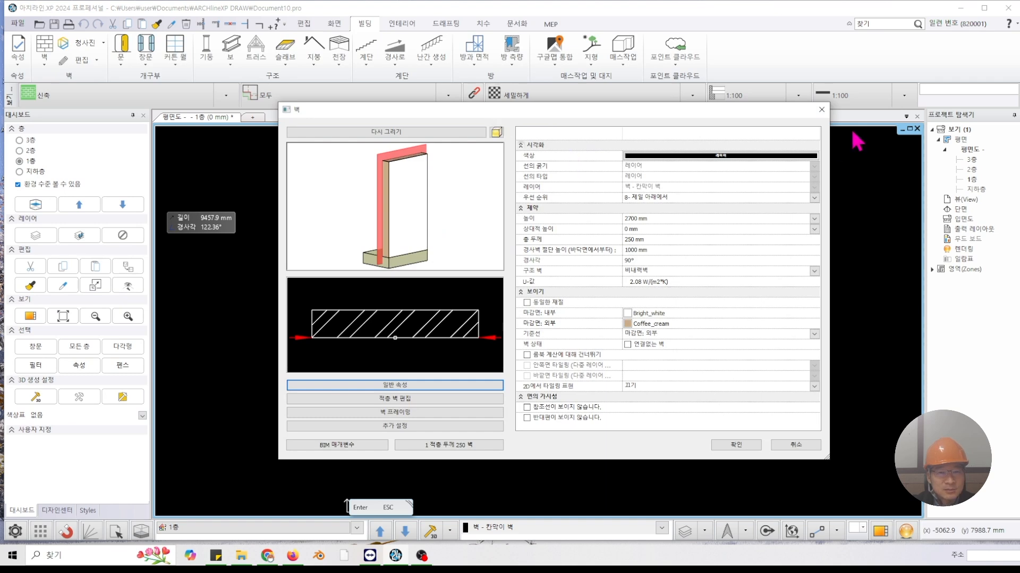
click(821, 110)
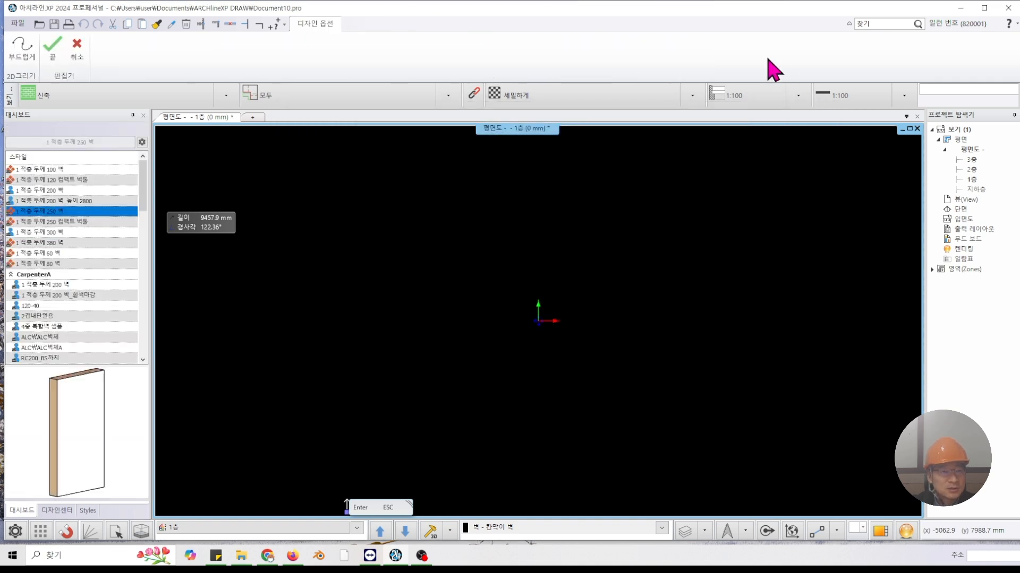
Leave the Wall tool, open the wall properties with their style list, and arrange the two windows side by side.
click(60, 59)
right_click(44, 46)
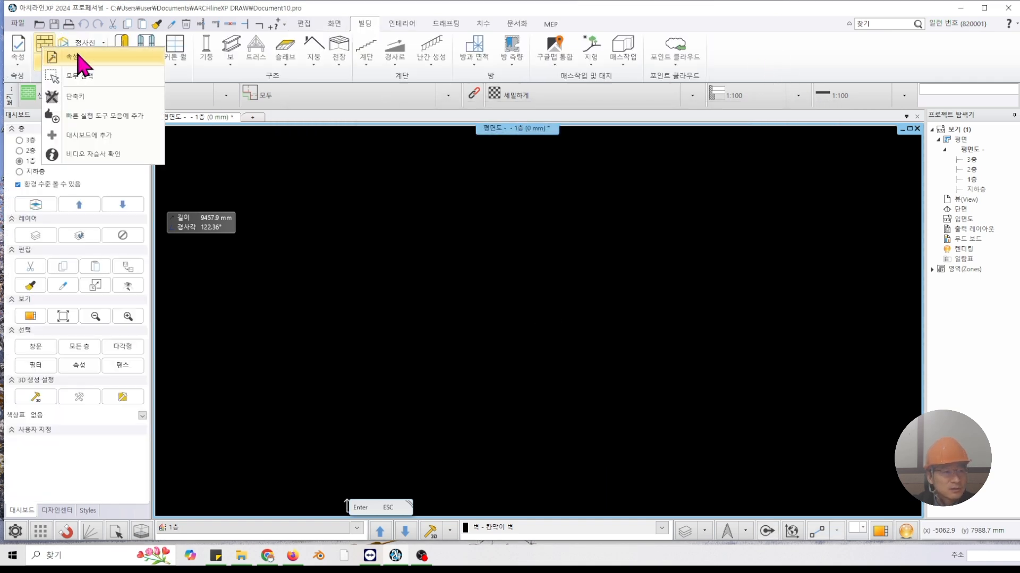
click(74, 56)
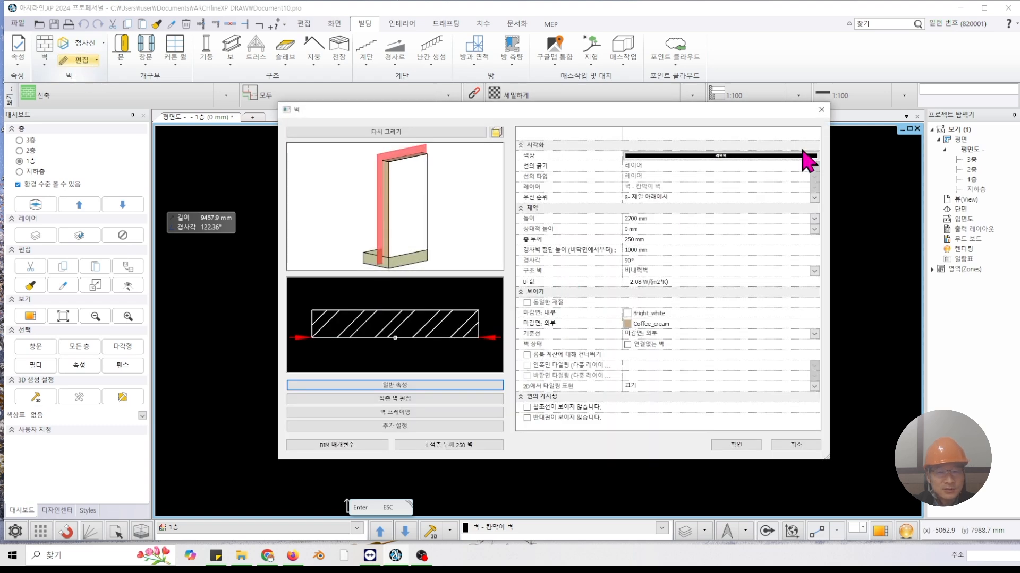
drag(731, 110, 727, 104)
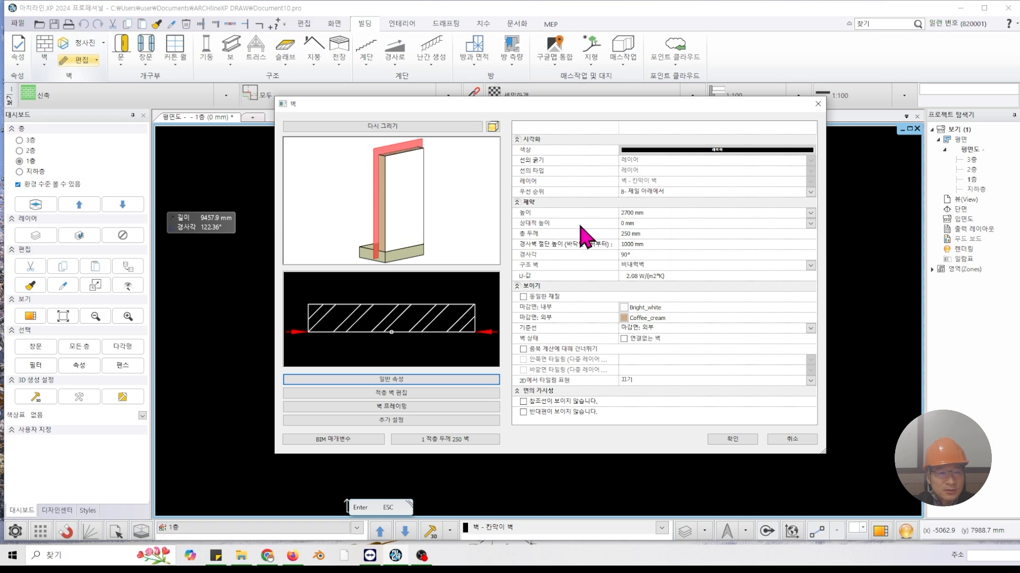
click(452, 443)
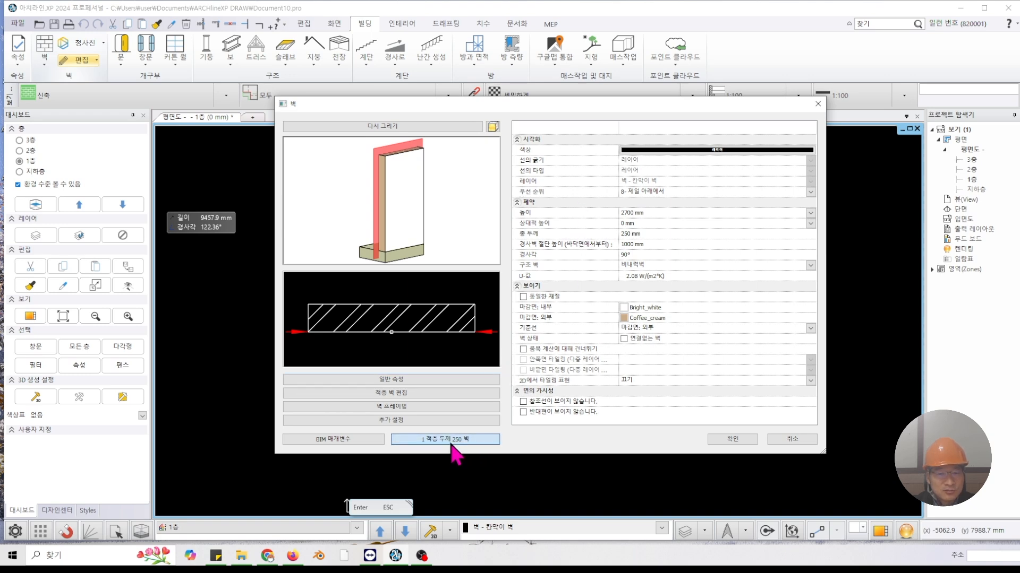
drag(741, 106, 614, 110)
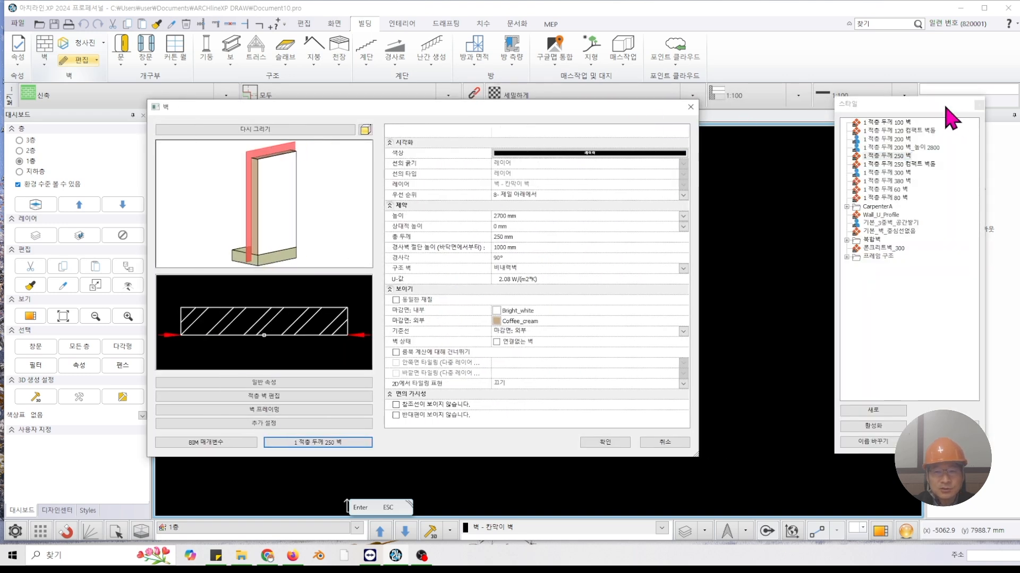
drag(935, 104, 800, 106)
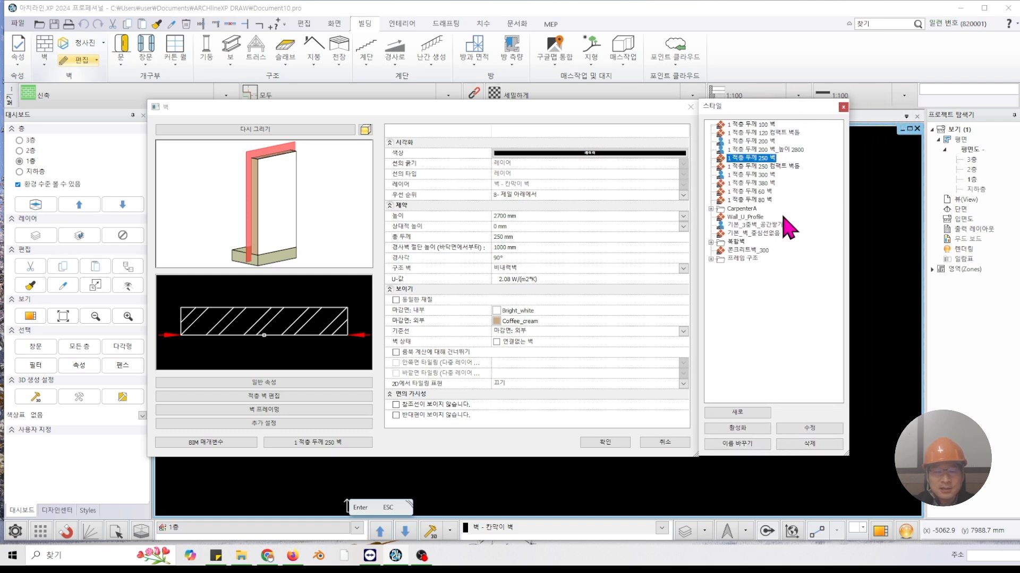
Try to delete the 1 적층 두께 200 벽 style from the wall style list.
click(754, 191)
click(753, 124)
click(750, 142)
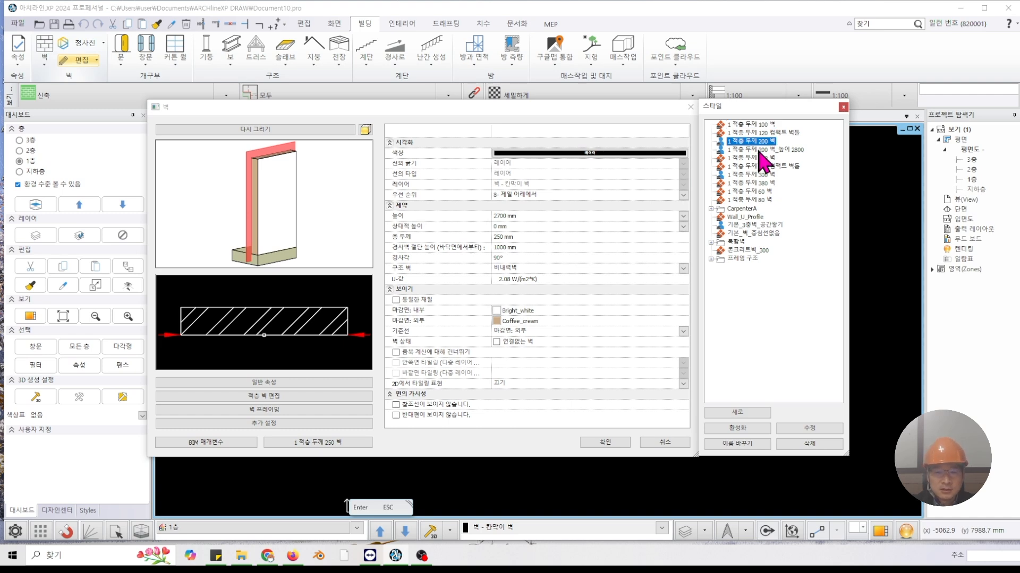
click(822, 448)
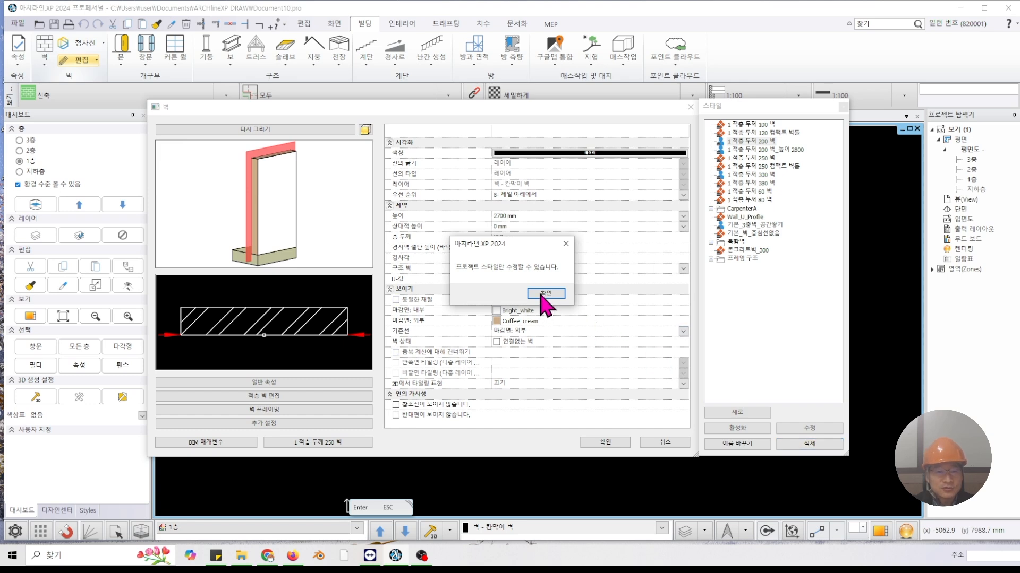
click(566, 244)
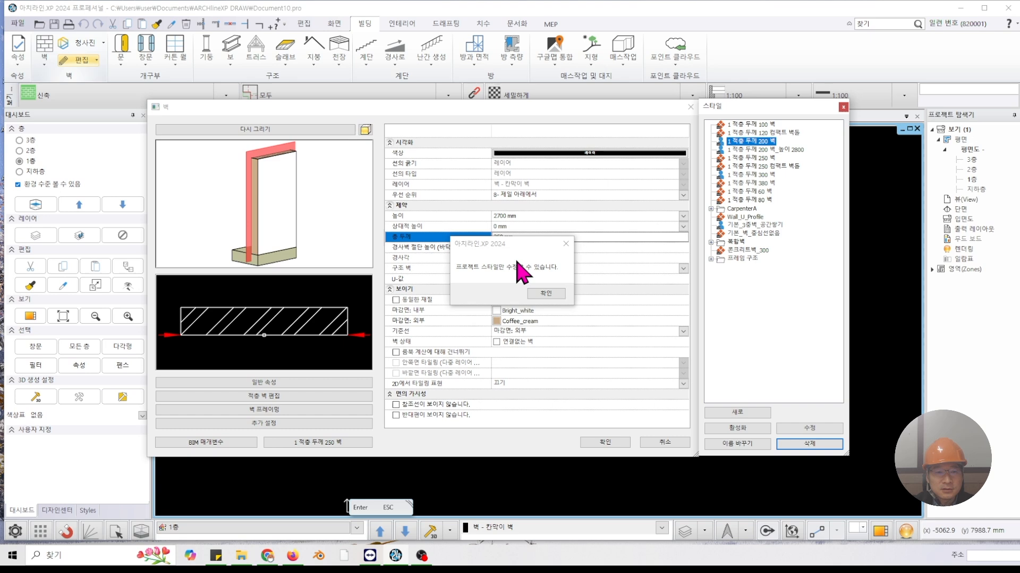
click(568, 248)
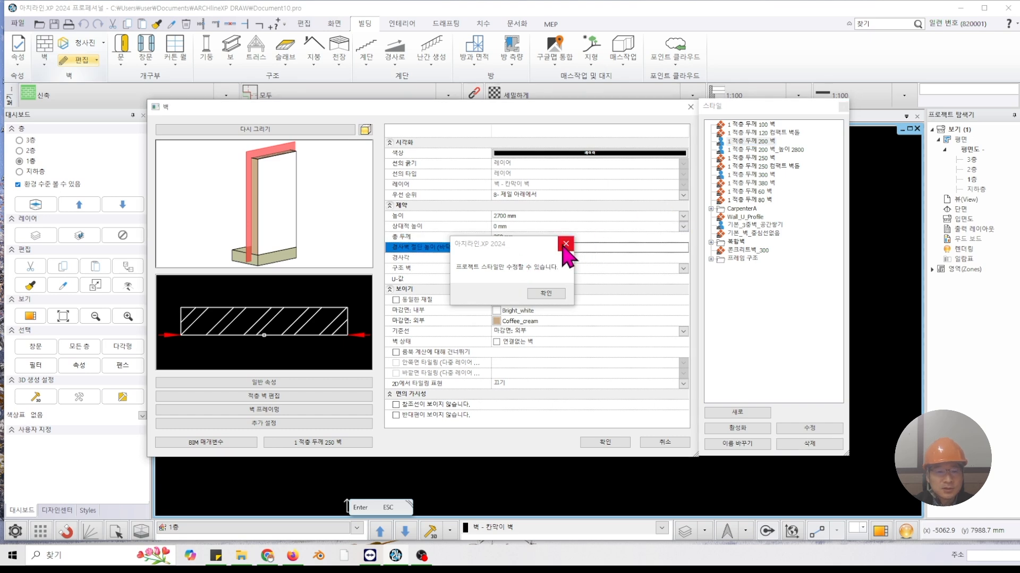
click(740, 294)
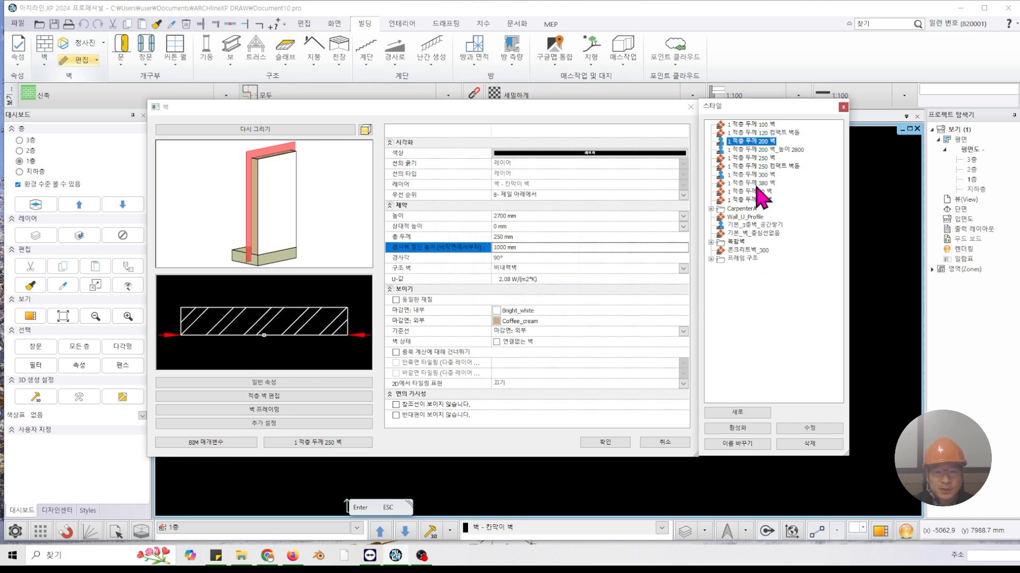
Activate the 1 적층 두께 380 벽 style, set its total thickness to 300 mm, and overwrite the style with this change.
click(757, 184)
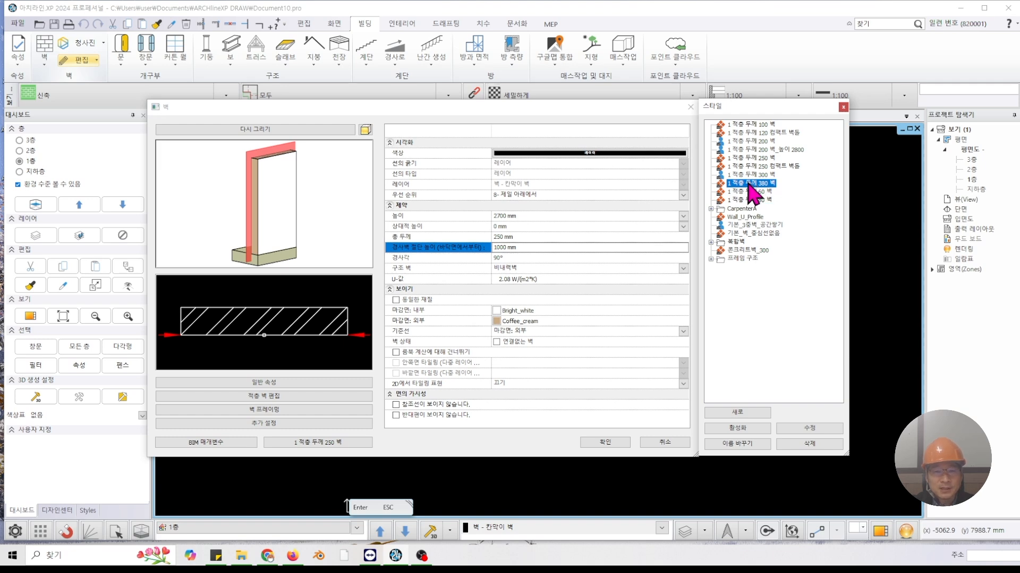
click(736, 428)
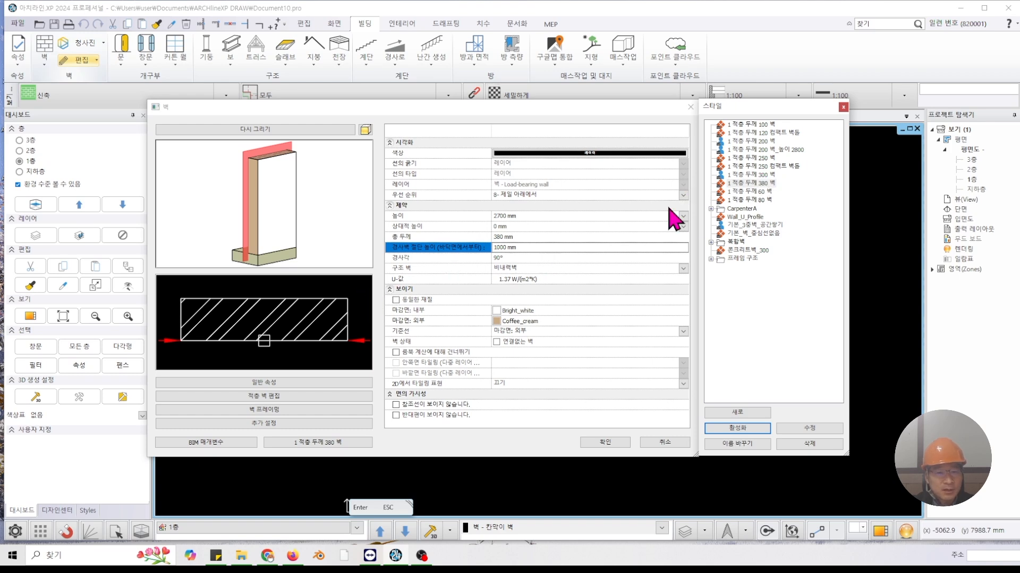
click(545, 216)
click(550, 227)
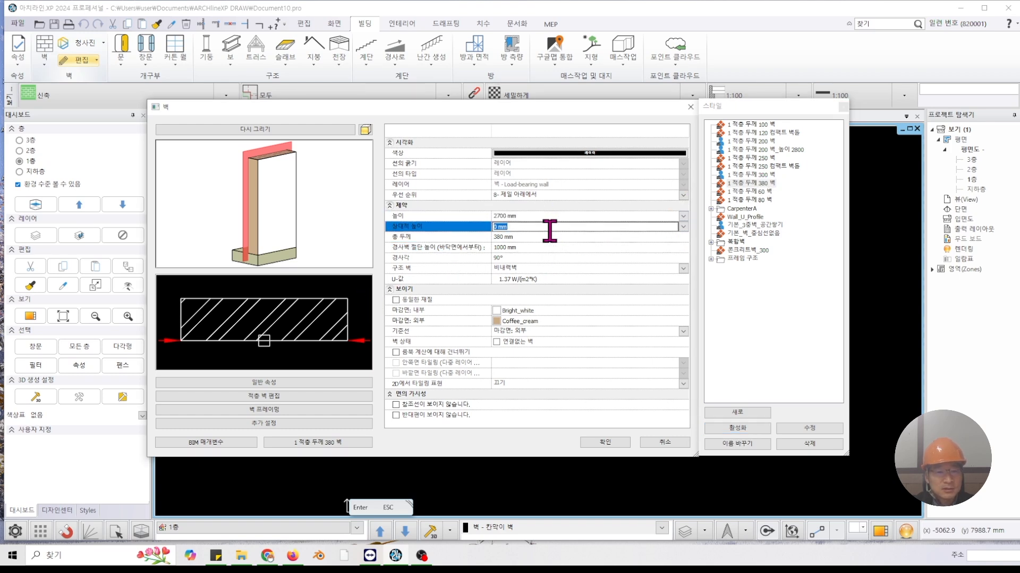
click(548, 236)
text(300)
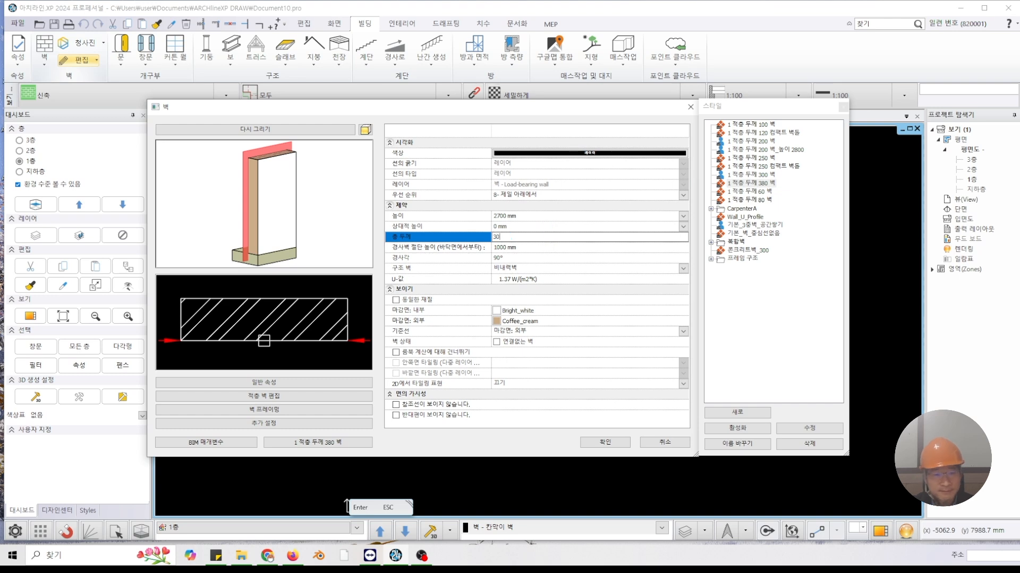
key(Return)
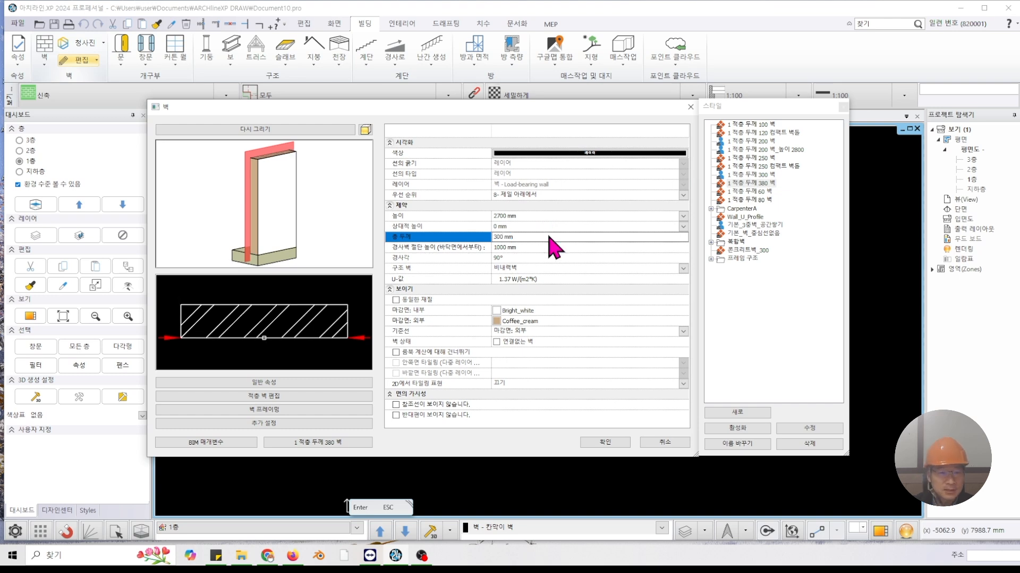
click(813, 429)
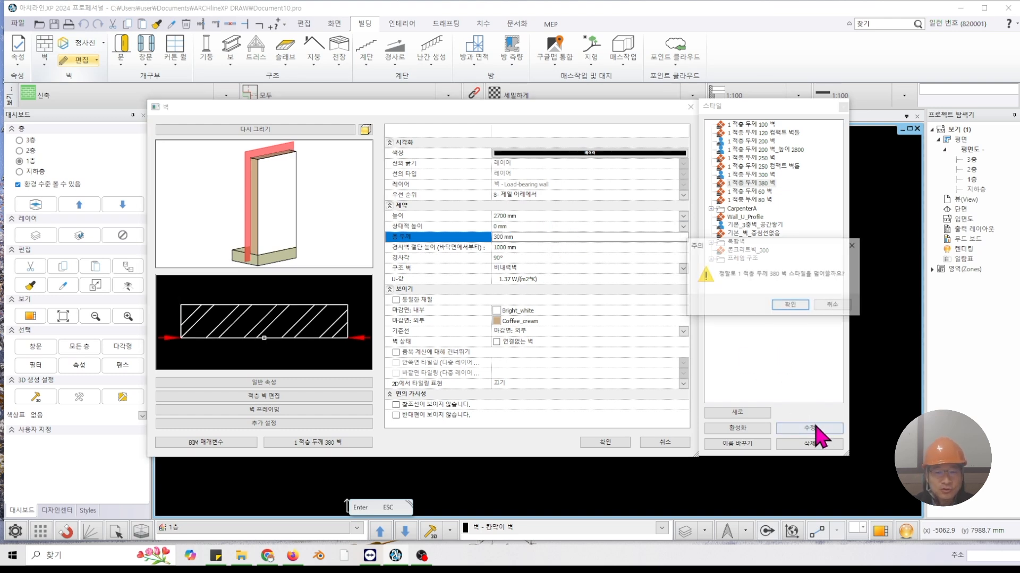
click(792, 306)
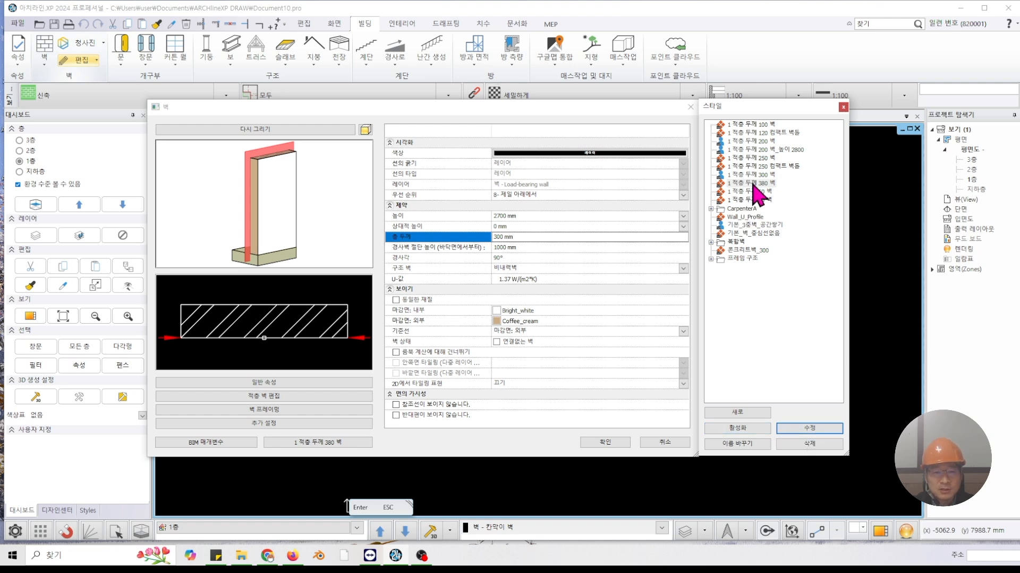
Set the total thickness back to 380 mm and overwrite the 1 적층 두께 380 벽 style with it.
click(510, 237)
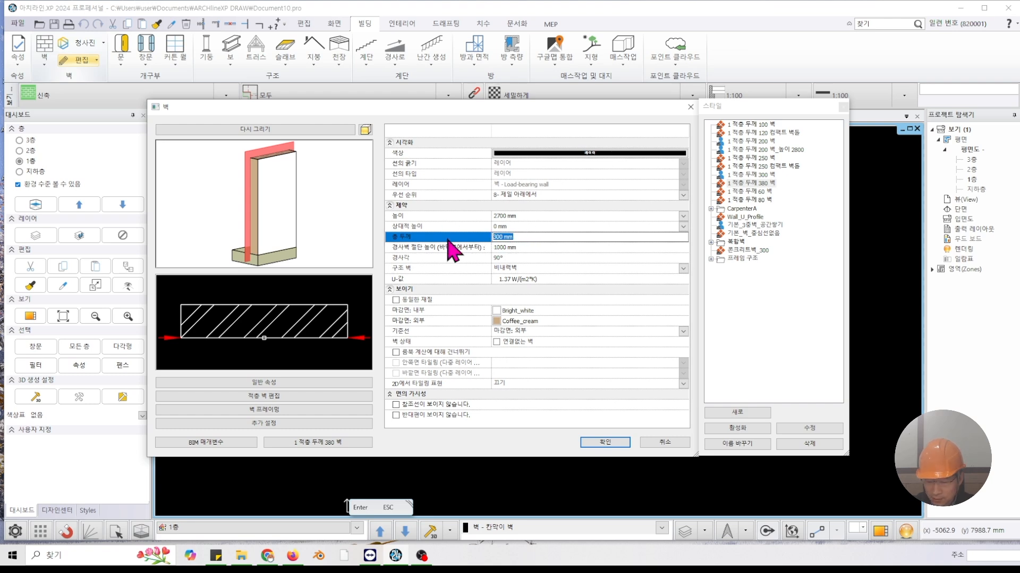
text(3800)
key(Return)
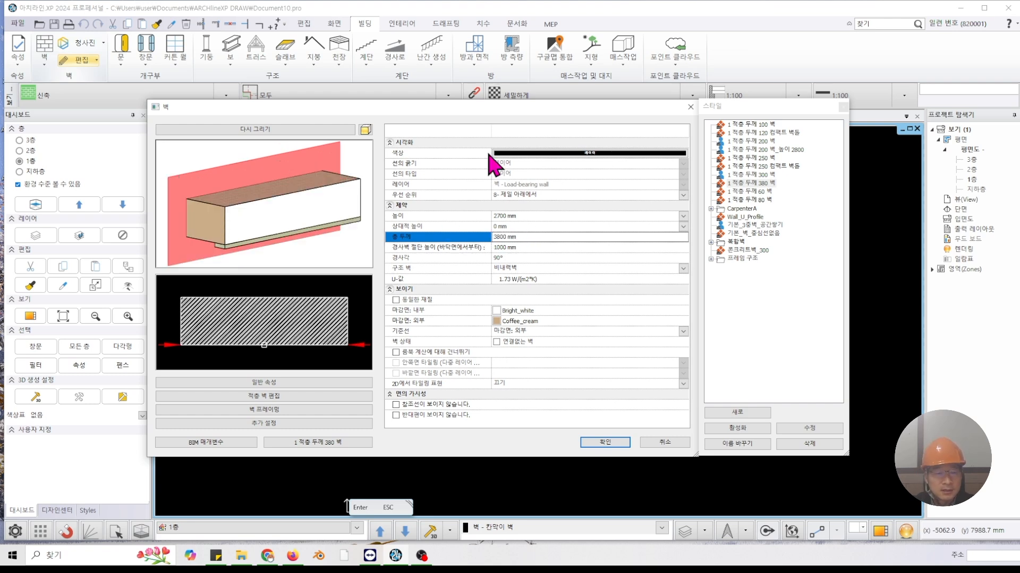
click(538, 237)
text(380)
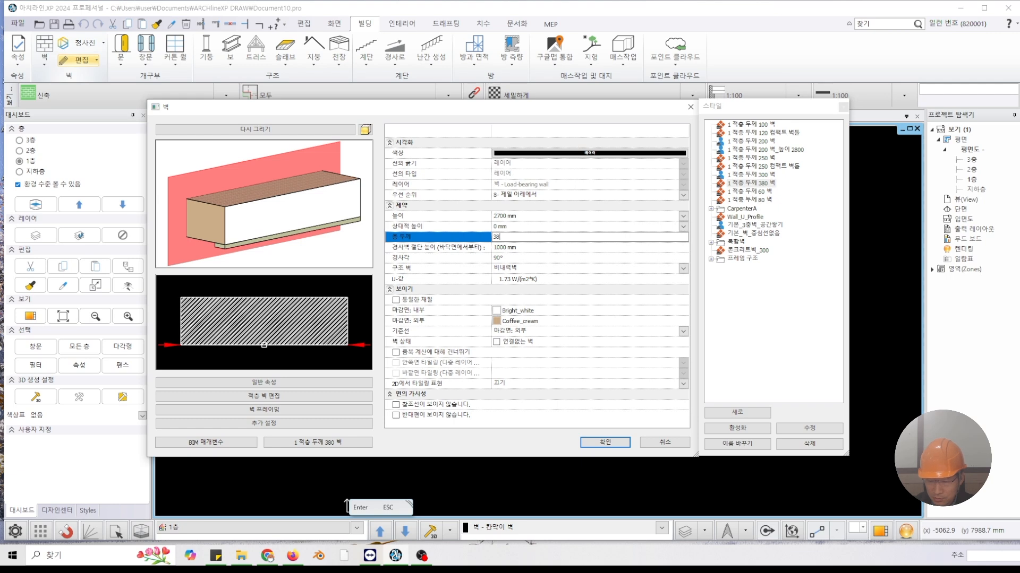
key(Return)
click(834, 448)
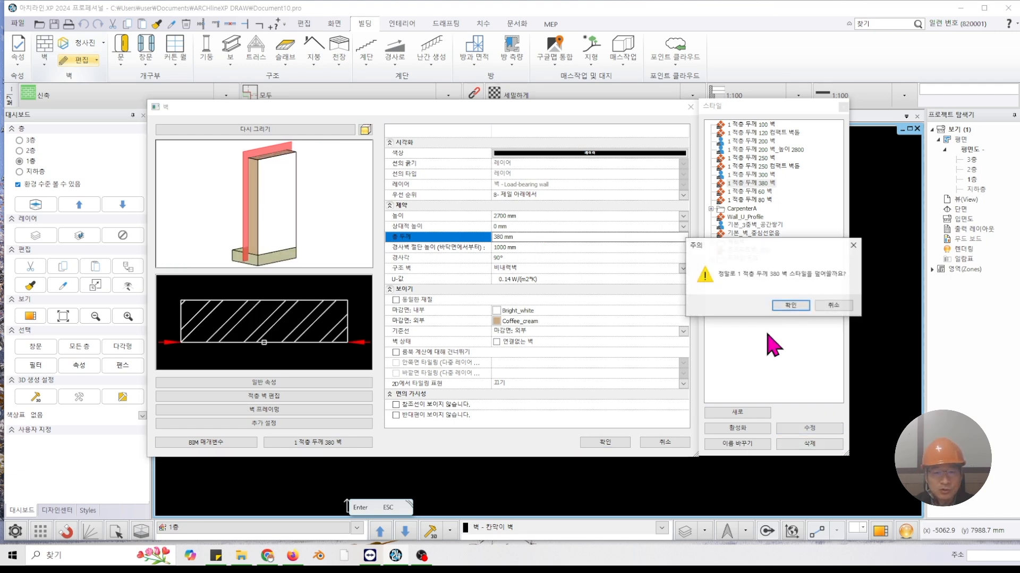
click(775, 311)
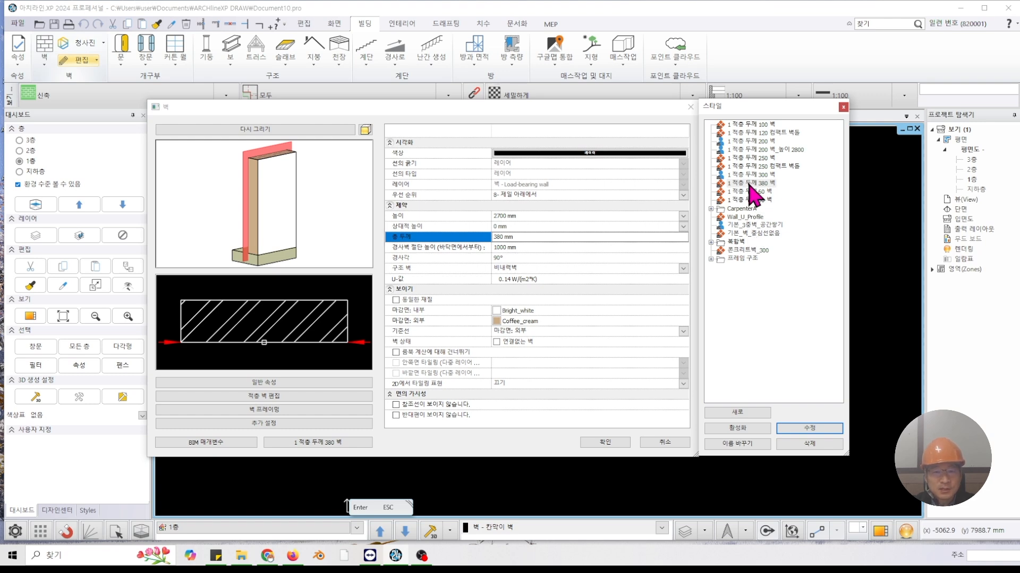
Set the wall's total thickness to 300 mm and start a new style from it, named 두께 300 벽.
click(526, 237)
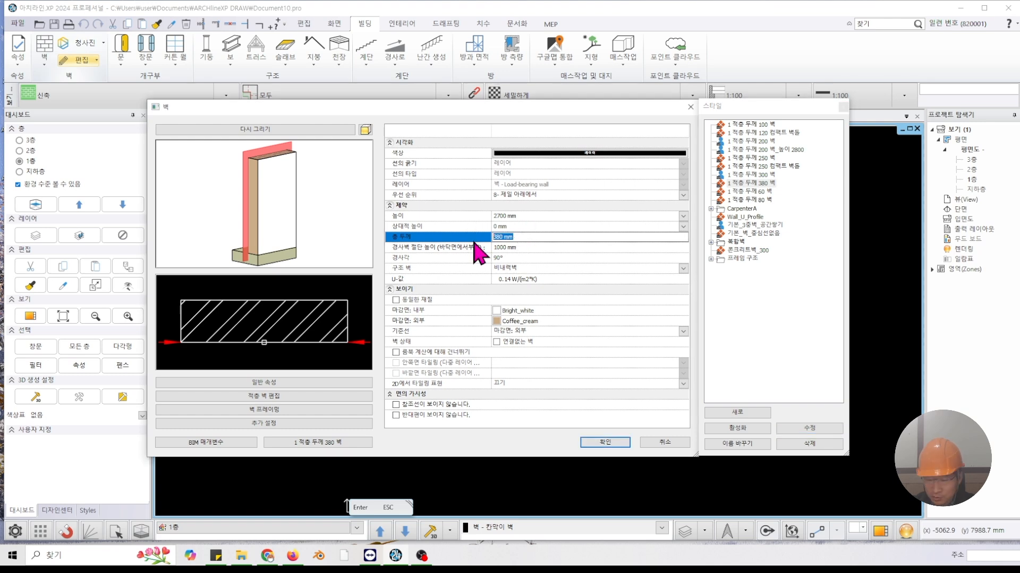
key(Return)
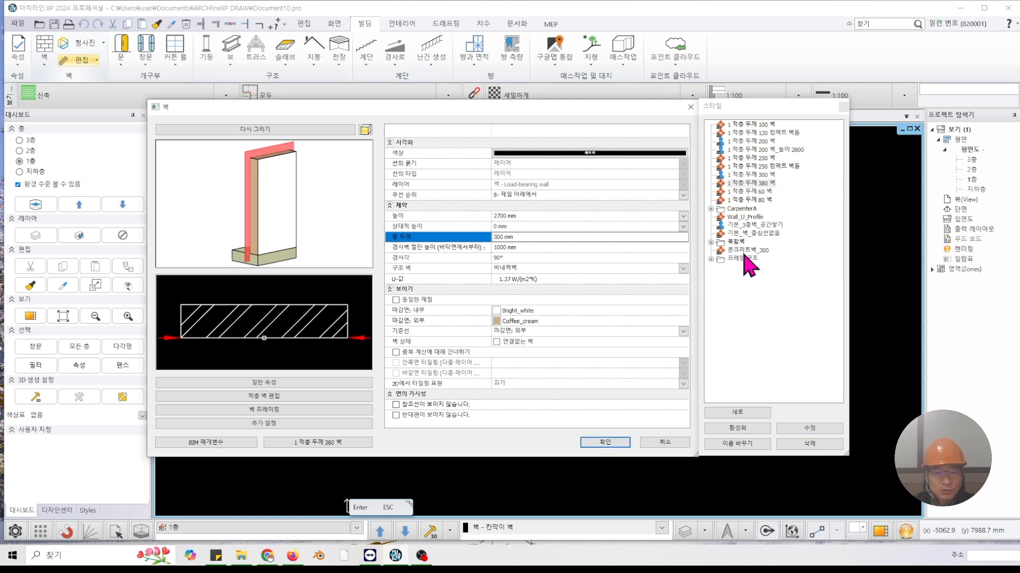
click(743, 412)
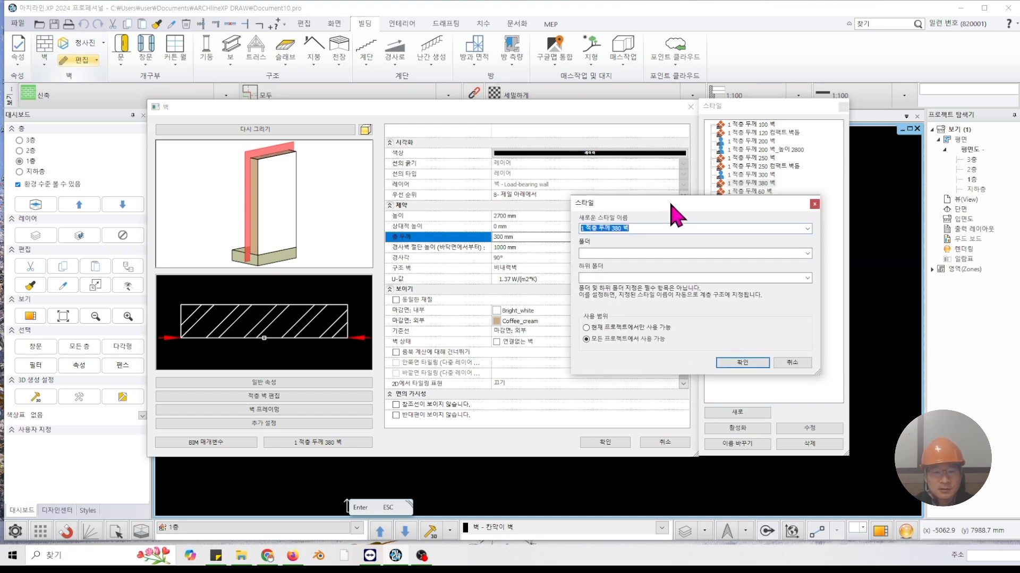
click(807, 254)
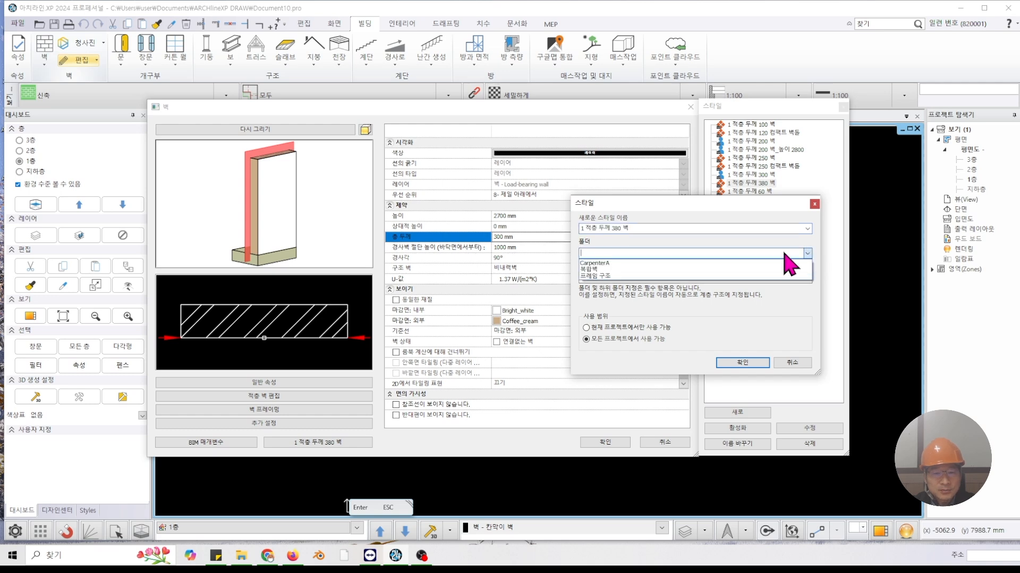
click(627, 266)
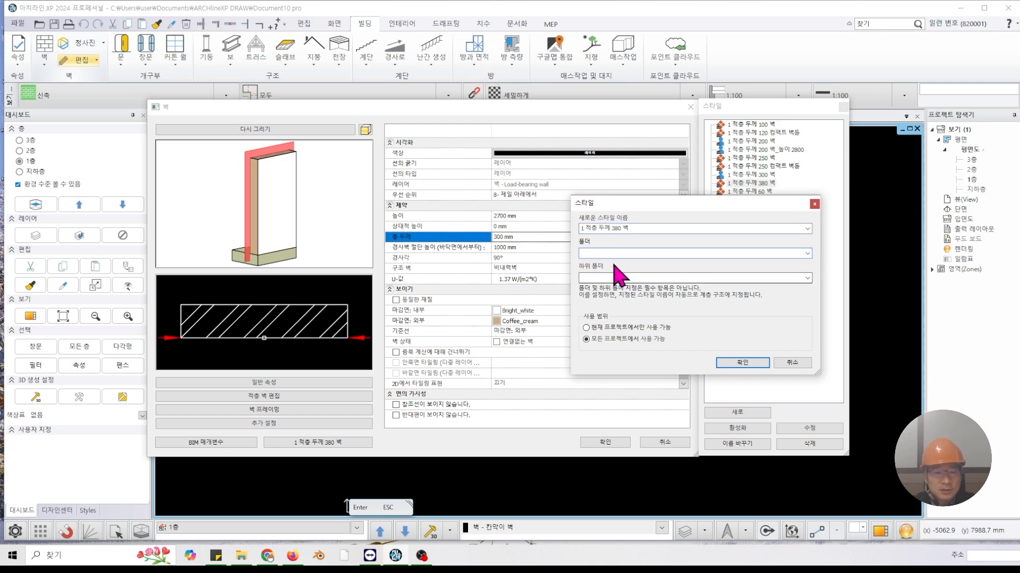
click(806, 253)
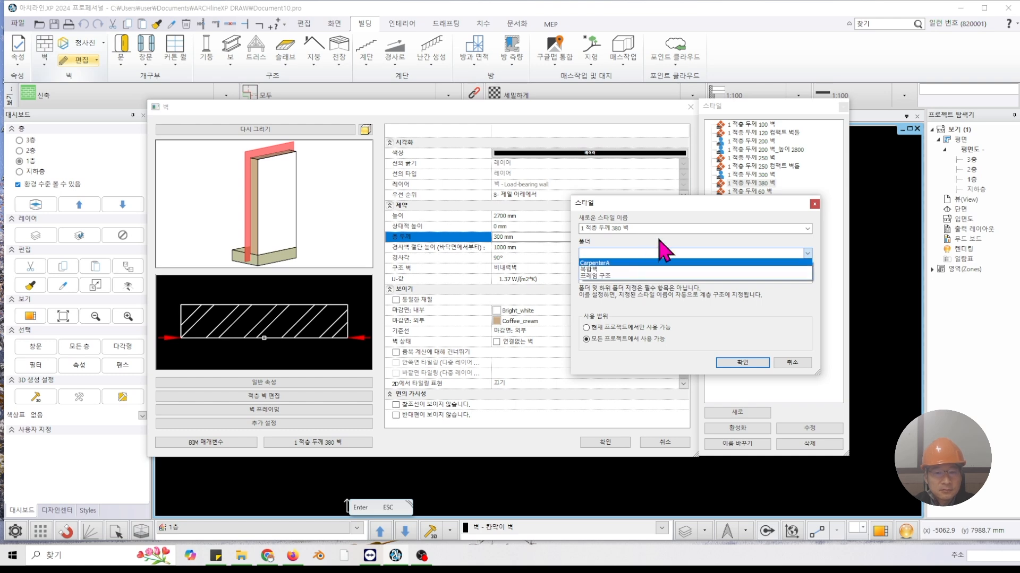
click(708, 200)
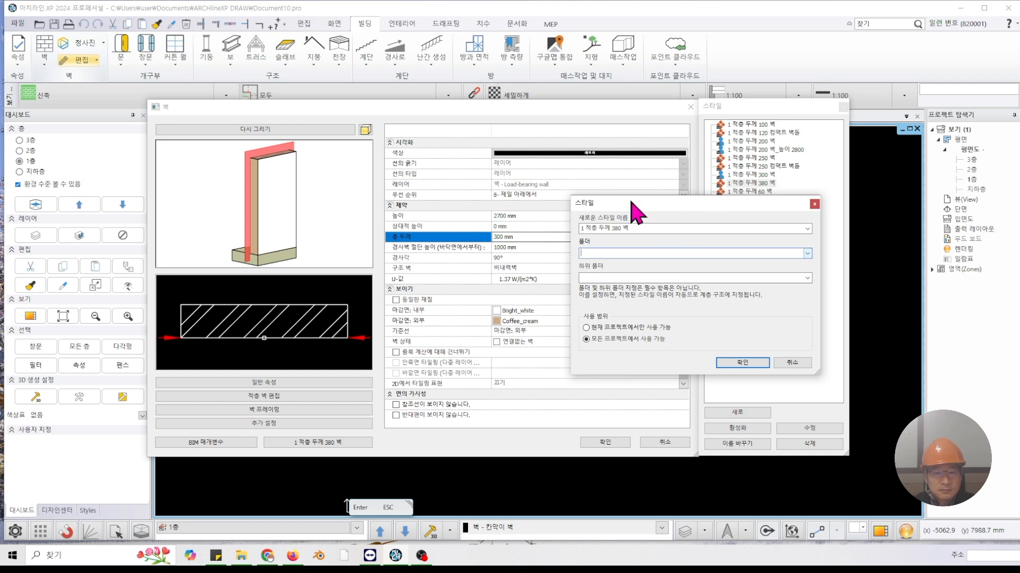
click(723, 230)
click(628, 229)
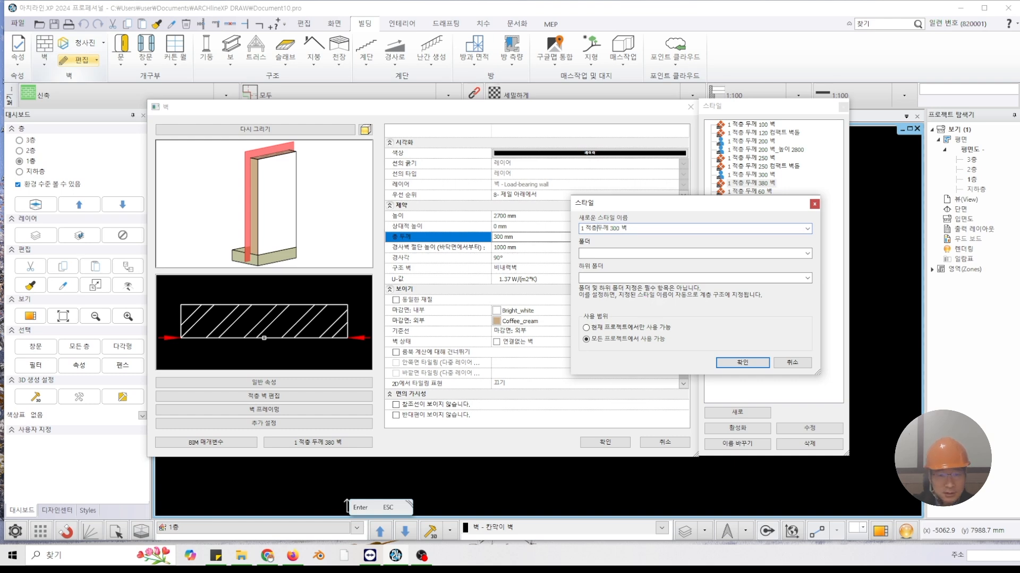
Save the new style in the CarpenterA folder without a subfolder, available in all projects, and leave the wall properties.
click(807, 253)
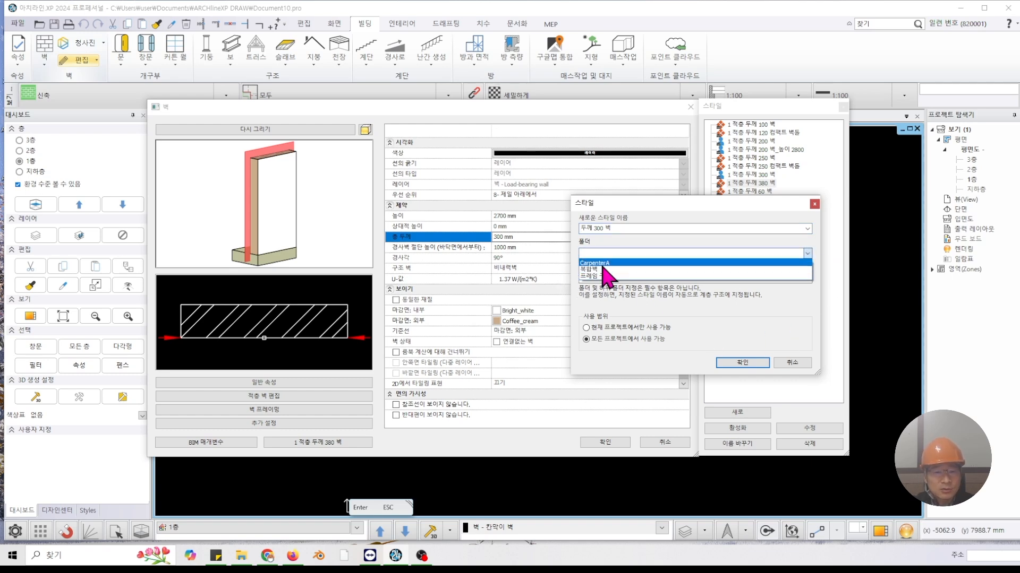
click(606, 264)
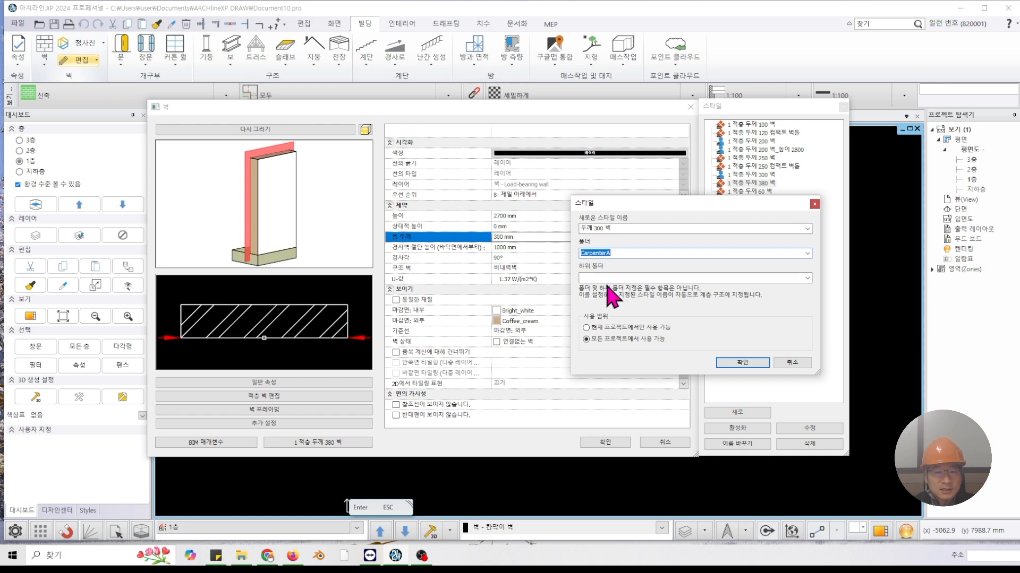
click(627, 254)
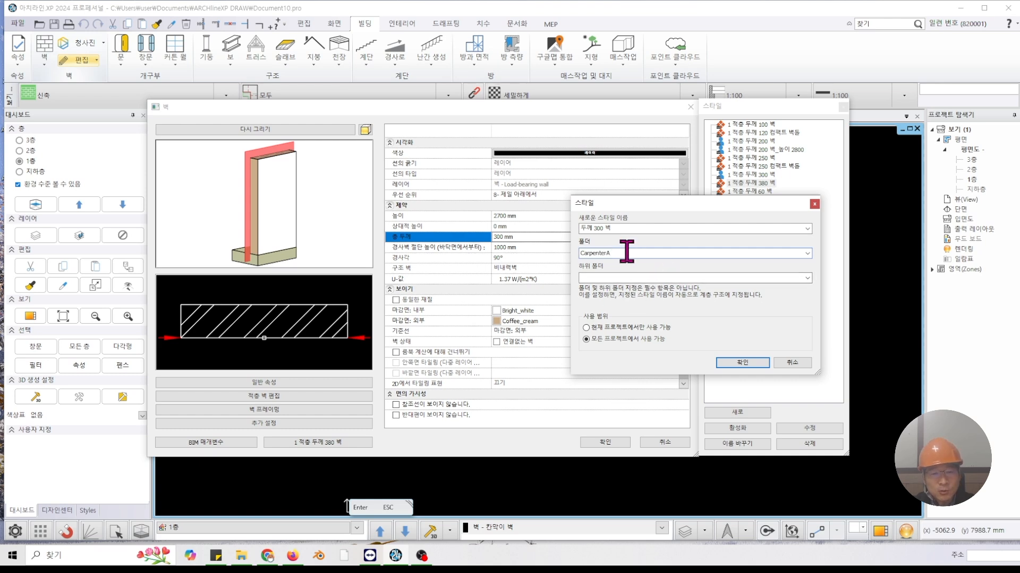
click(807, 278)
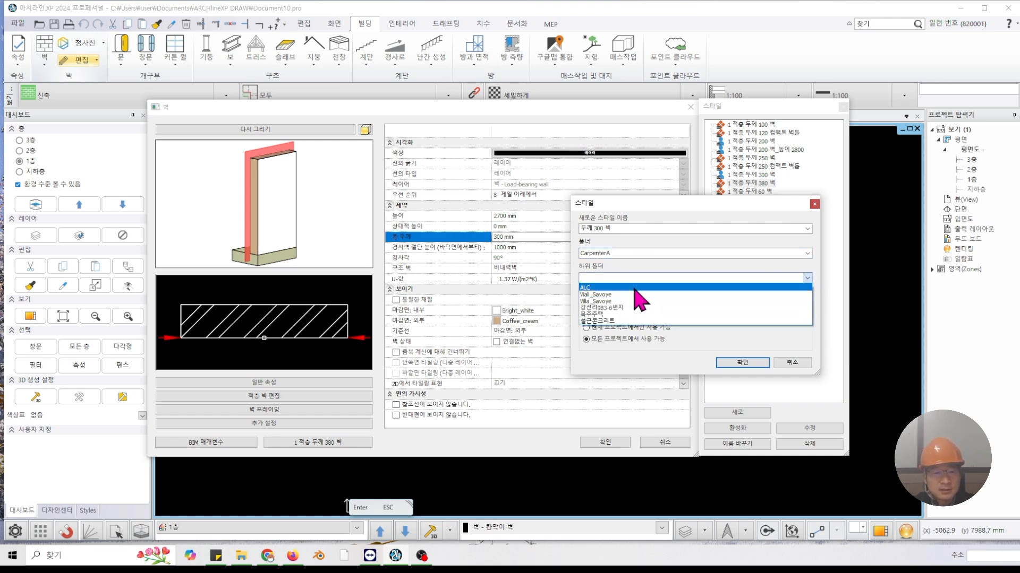
click(632, 244)
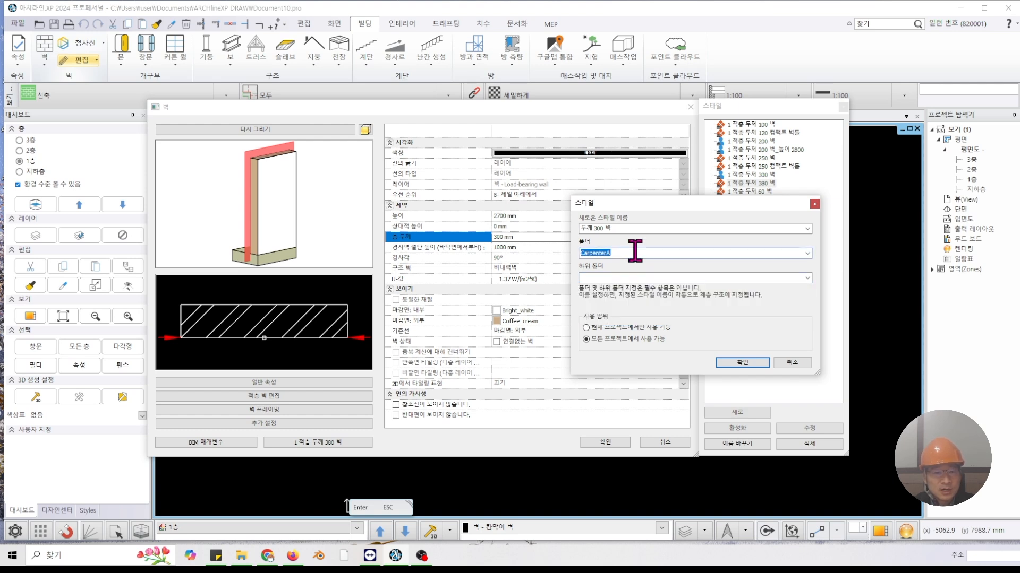
click(807, 278)
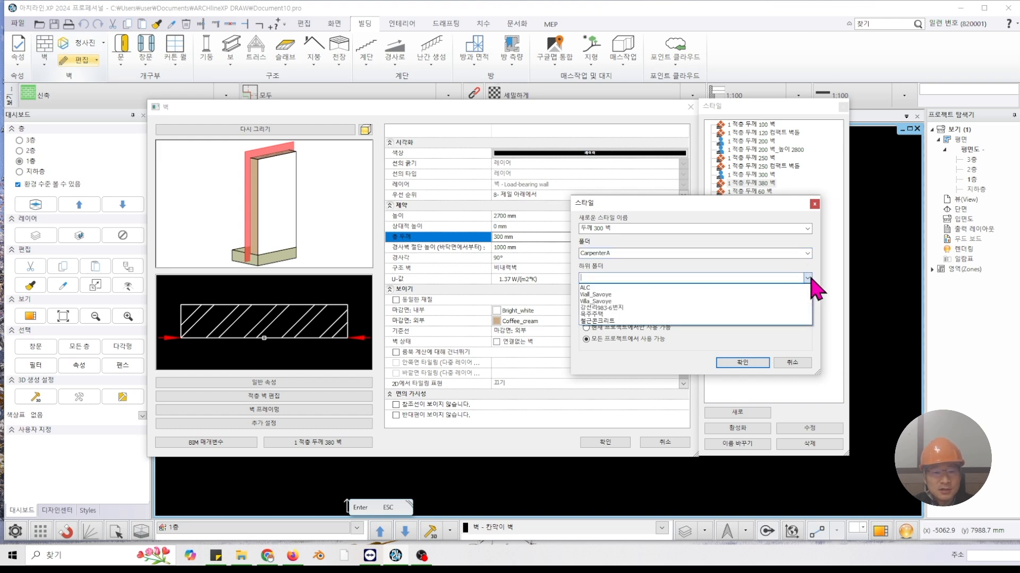
click(808, 280)
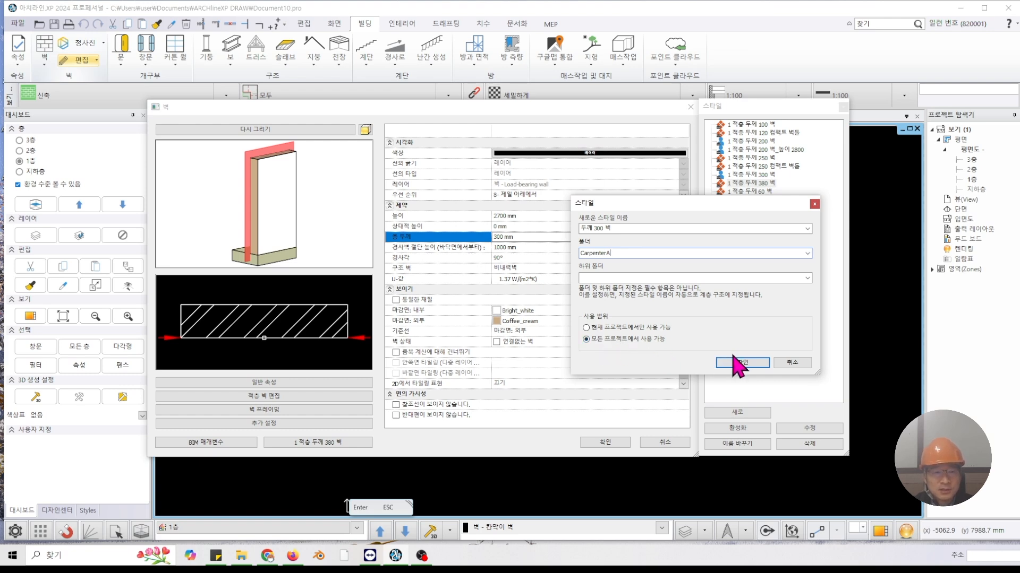
click(652, 327)
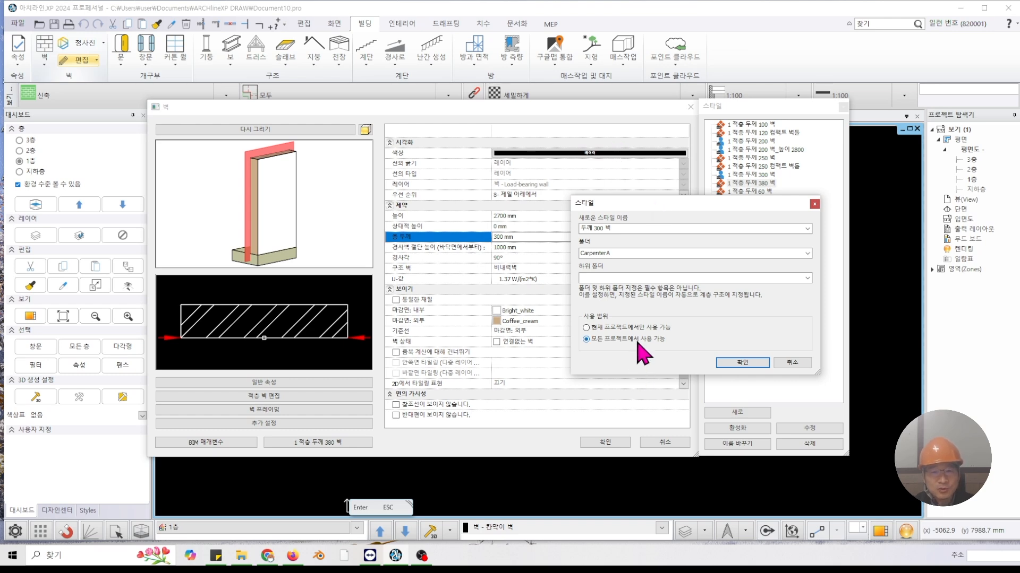
click(759, 364)
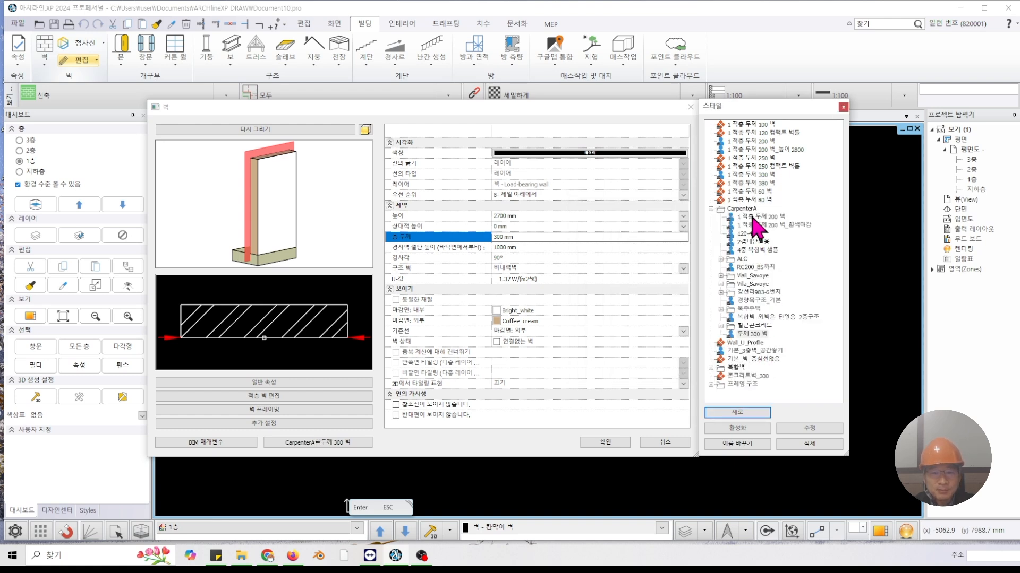
click(751, 334)
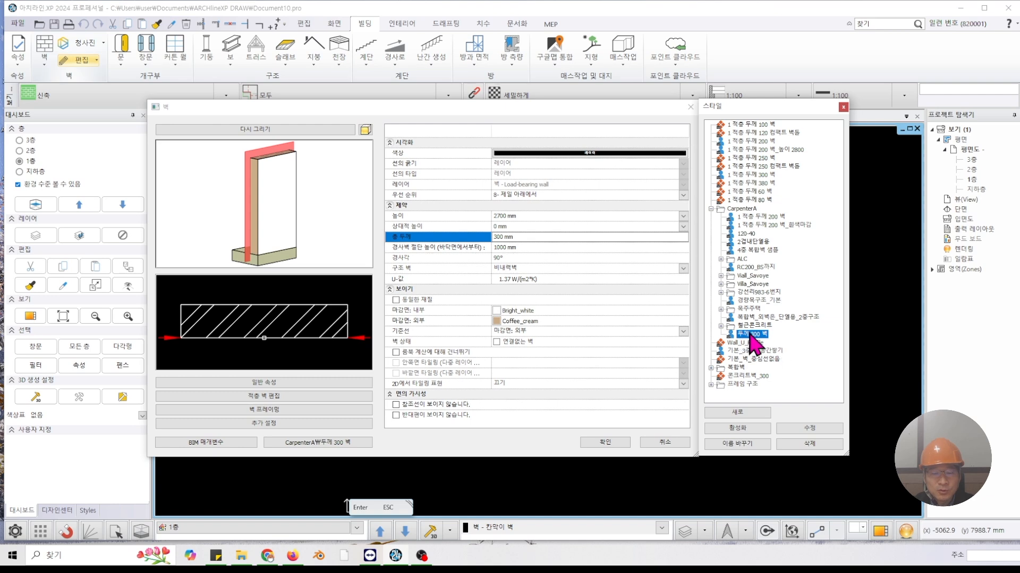
click(664, 443)
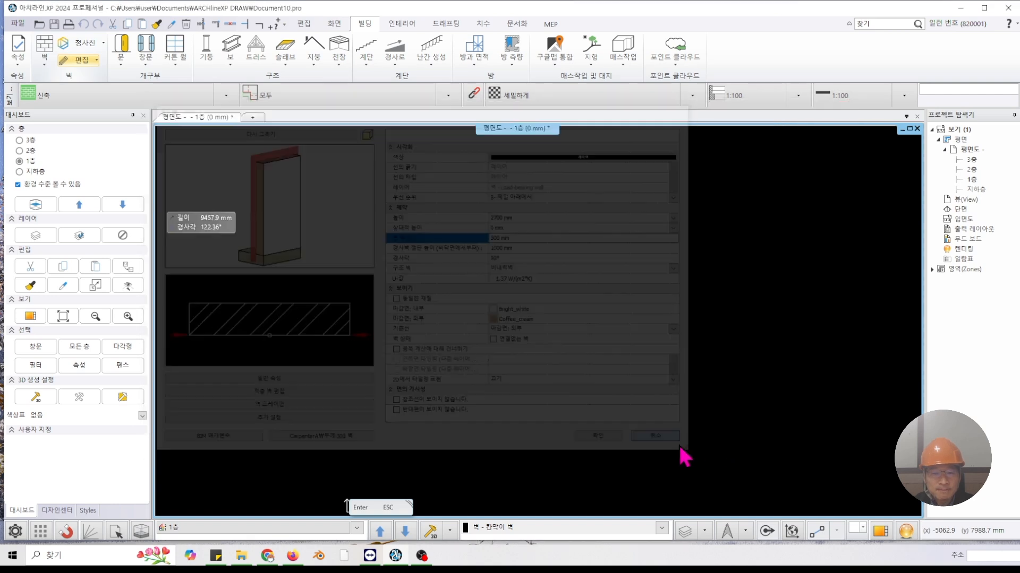
Make 1 적층 두께 300 벽 the active style of the Wall tool and finish the command without drawing.
click(46, 49)
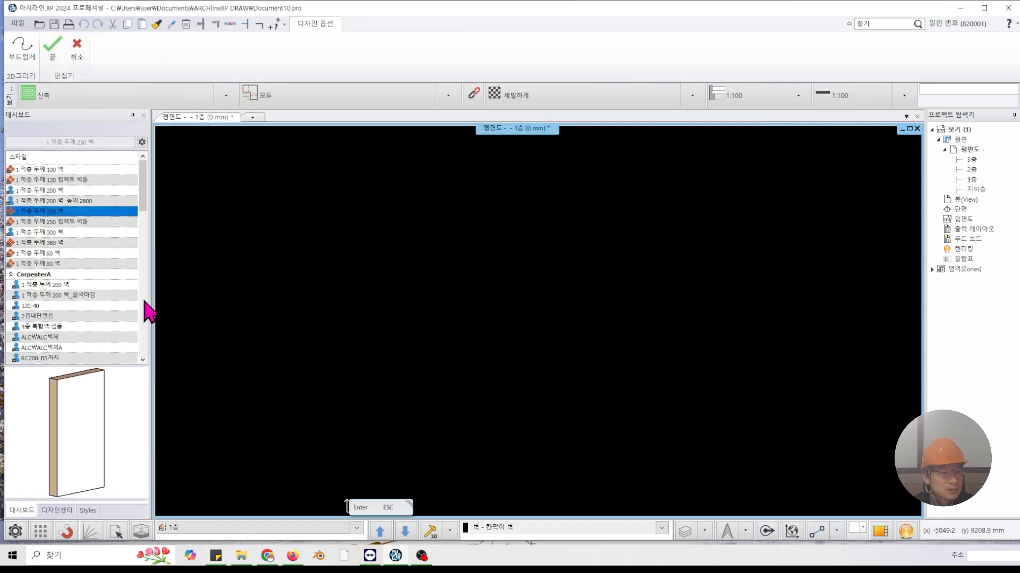
click(60, 234)
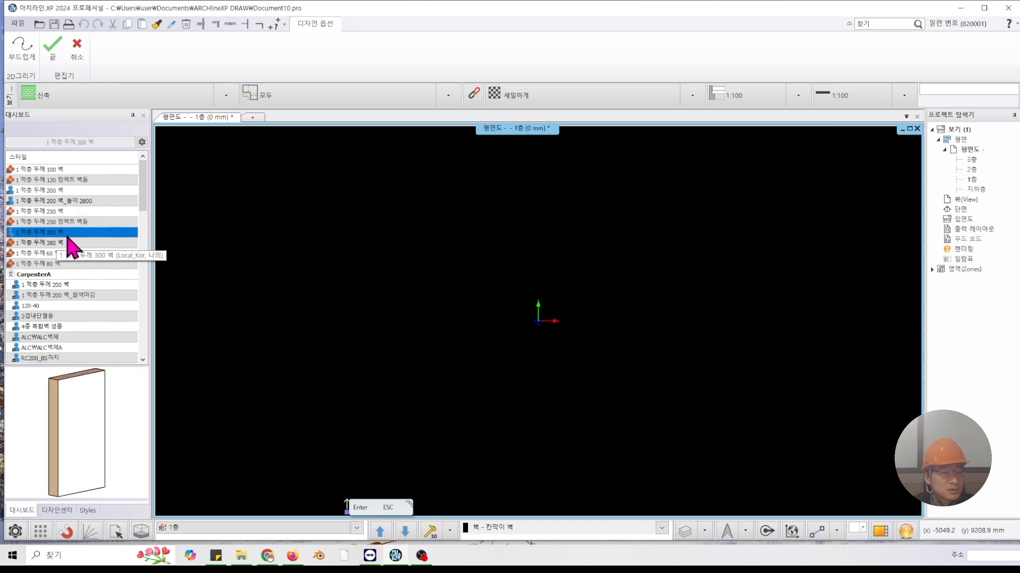
click(52, 52)
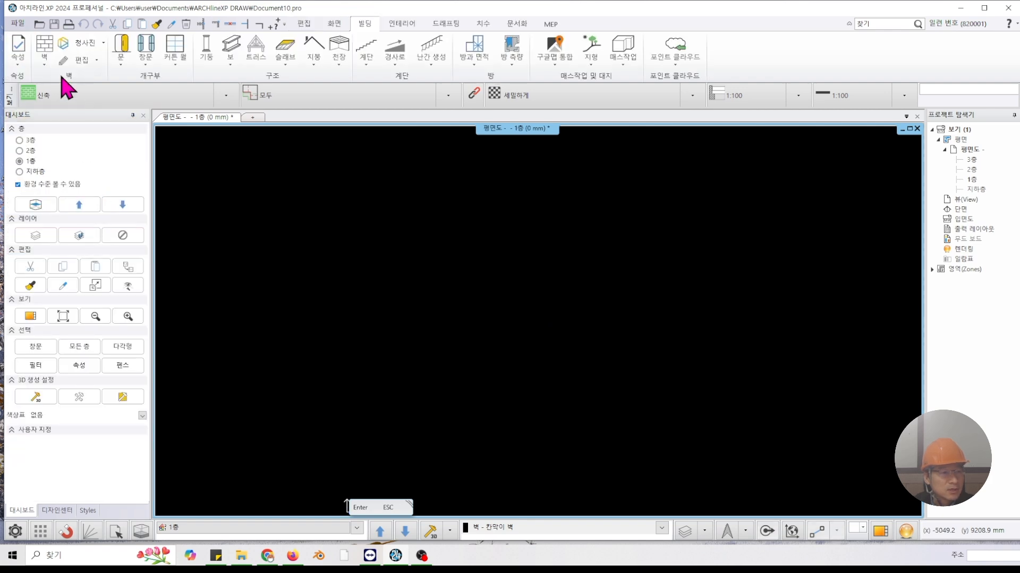
Look through the CarpenterA styles offered by the Wall tool and leave the command without drawing.
click(46, 45)
scroll(109, 255, down, 5)
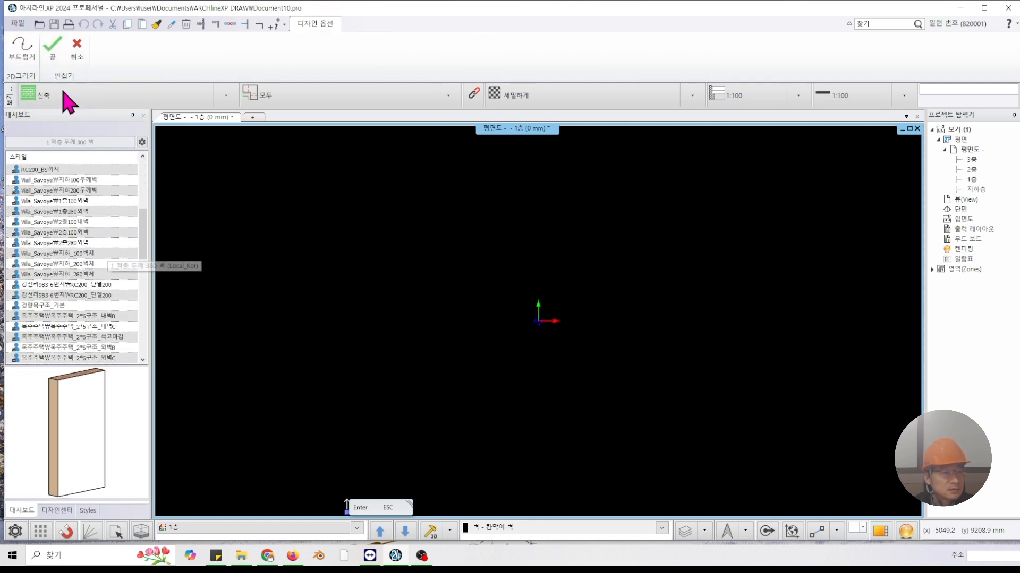
click(52, 51)
Inspect the contents of the CarpenterA folder in the wall properties' style list and leave without changes.
right_click(39, 42)
click(59, 50)
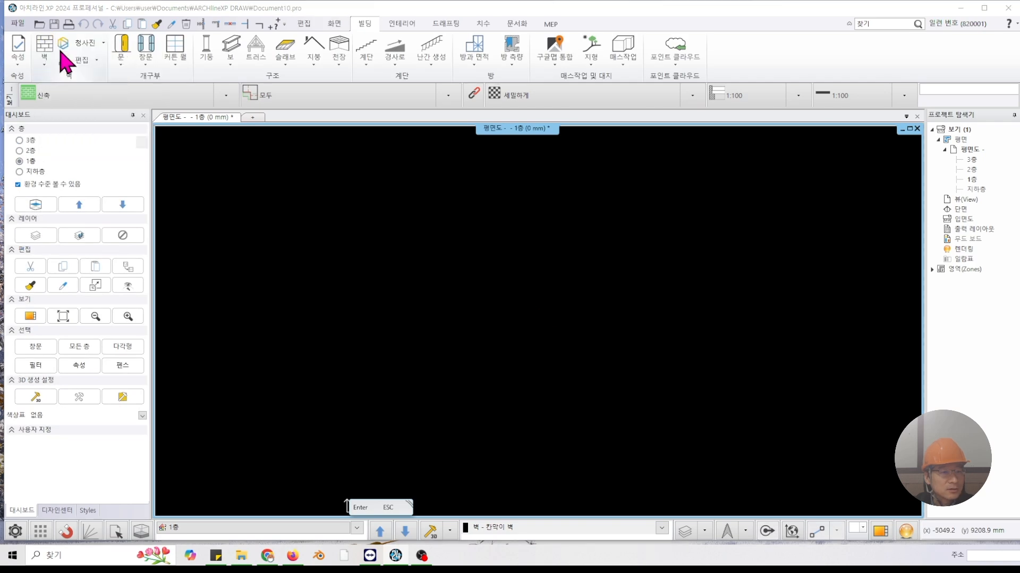
click(330, 445)
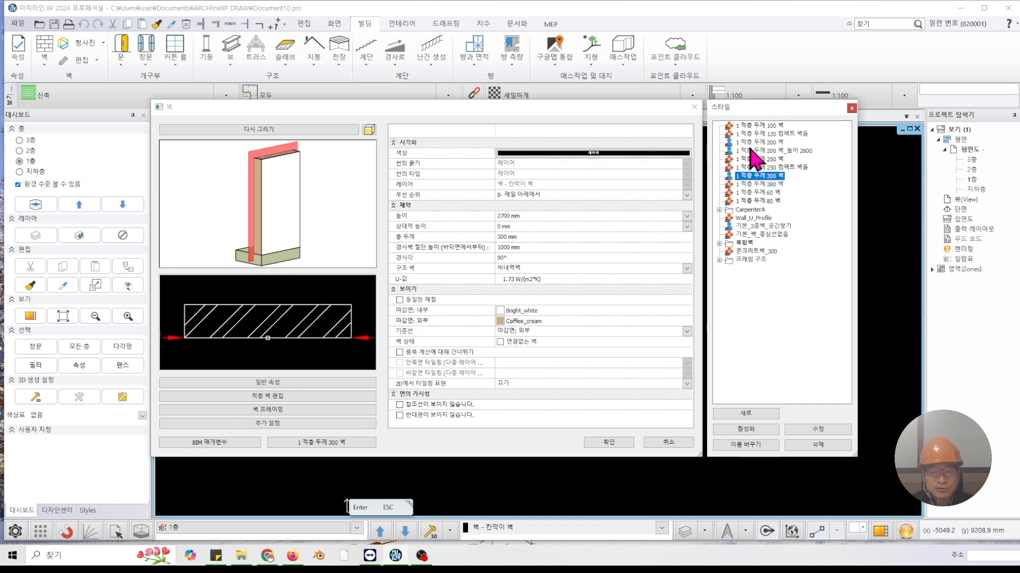
click(719, 210)
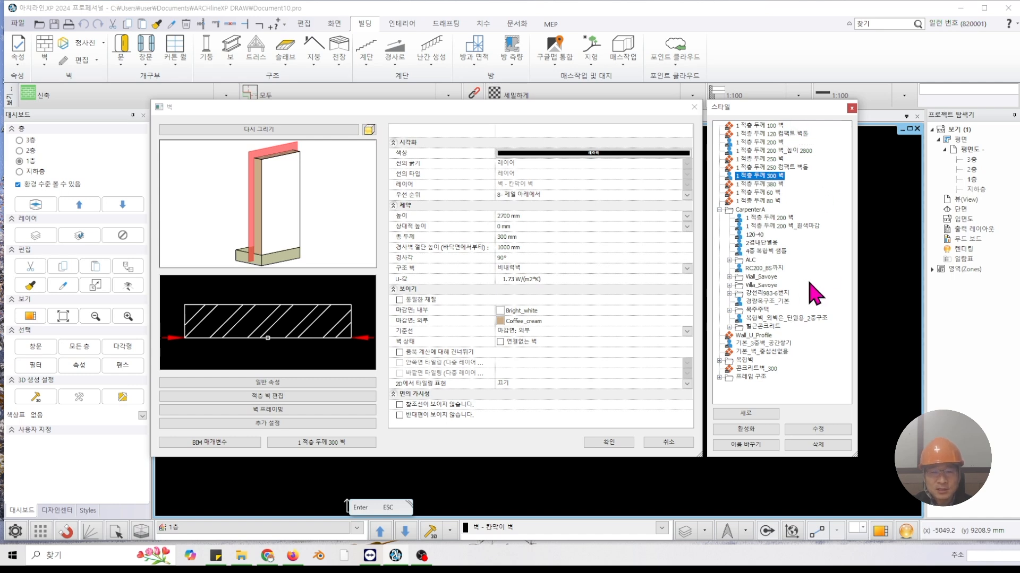
click(670, 444)
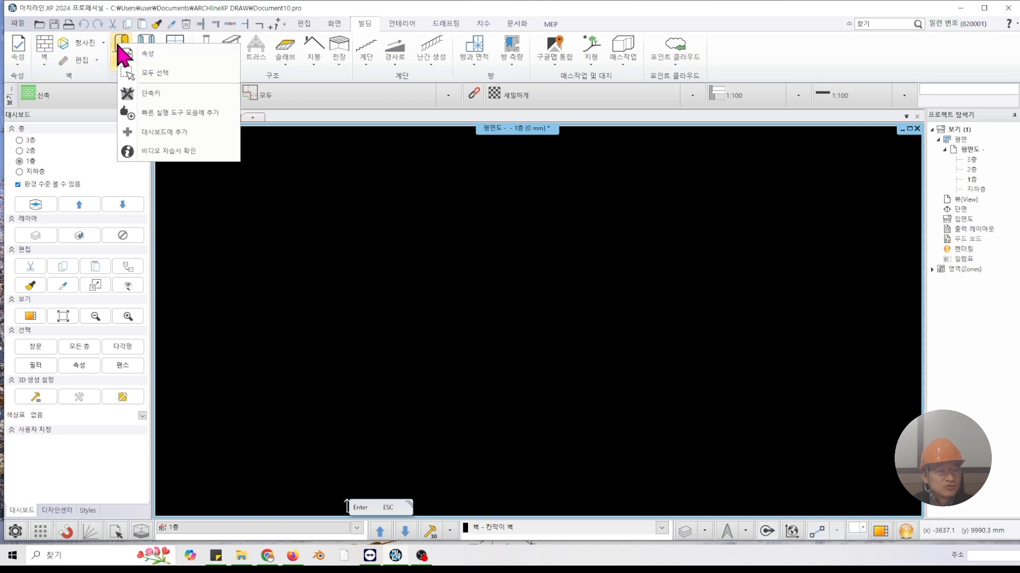
Inspect the default door models and the saved door styles in the door properties, leaving everything unchanged.
click(146, 53)
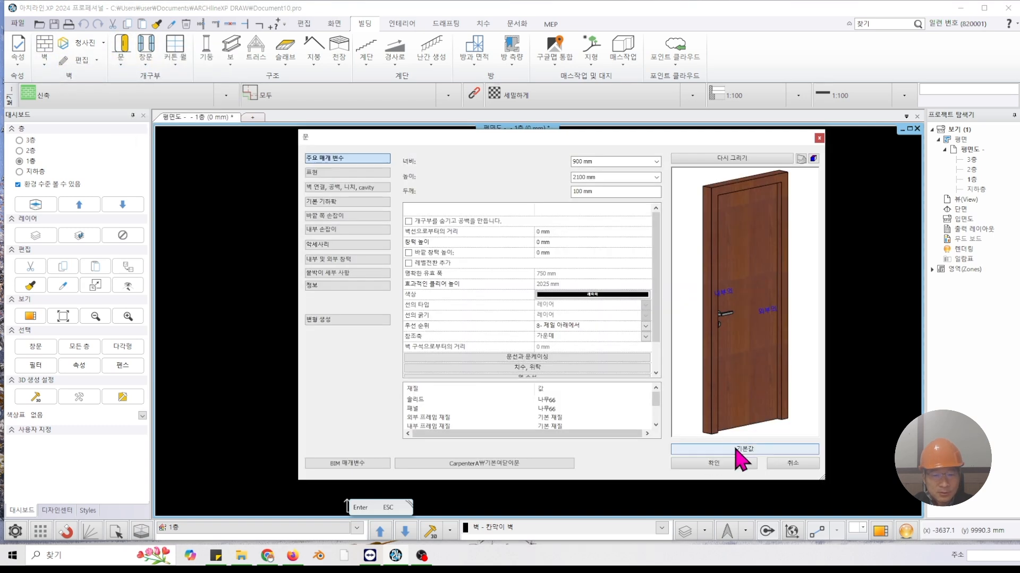
click(736, 449)
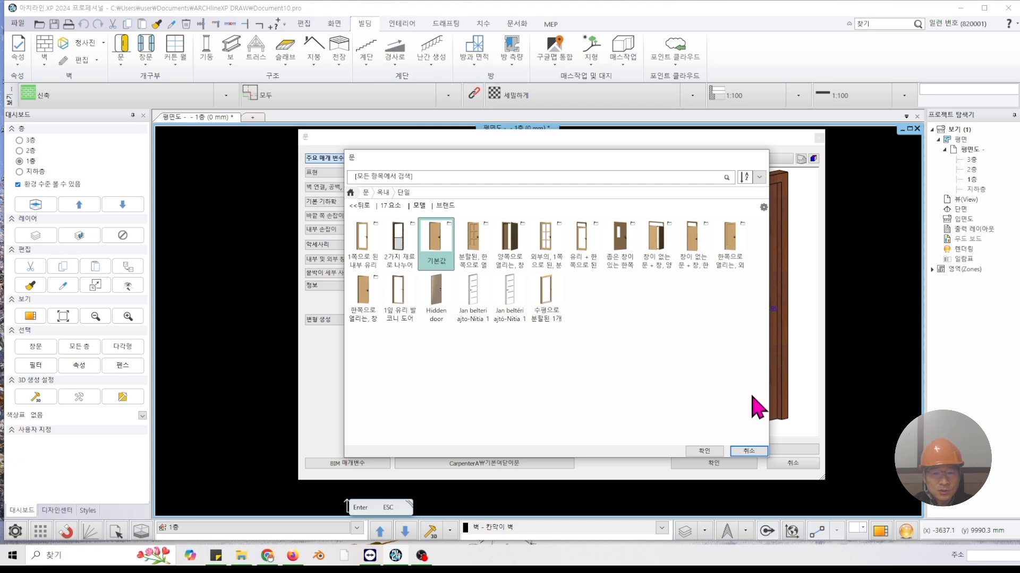
click(750, 453)
click(471, 464)
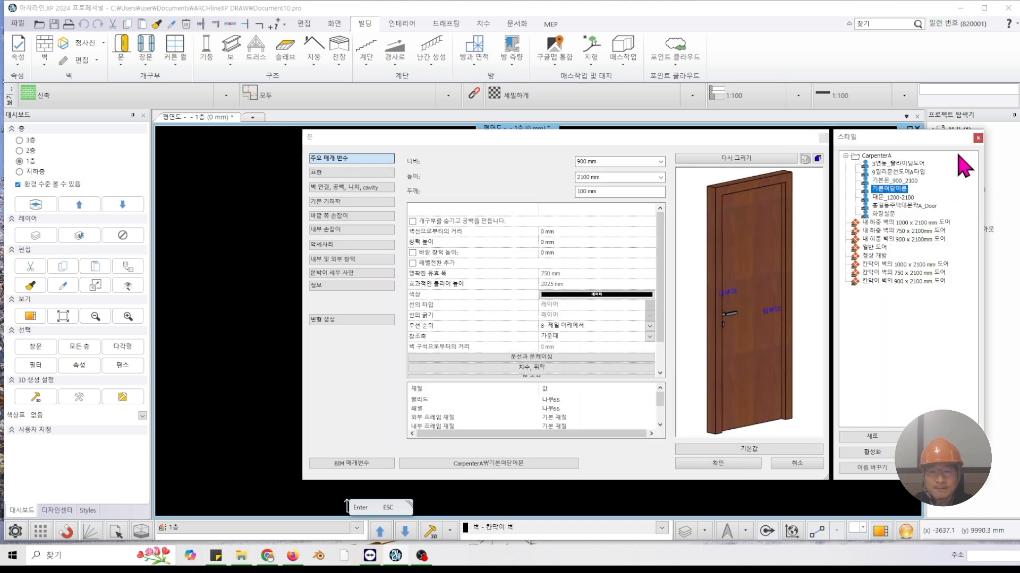
click(978, 138)
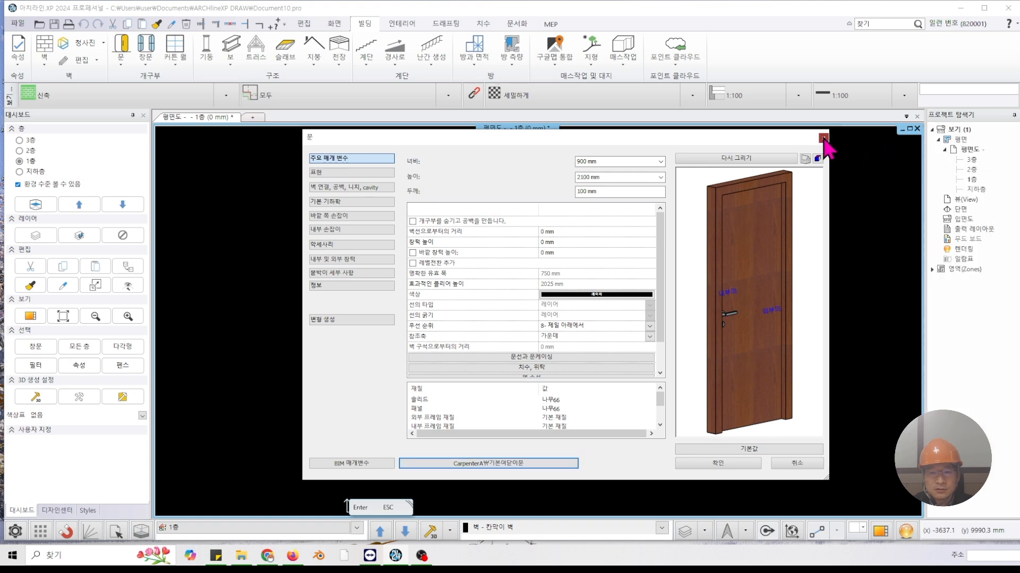
click(823, 138)
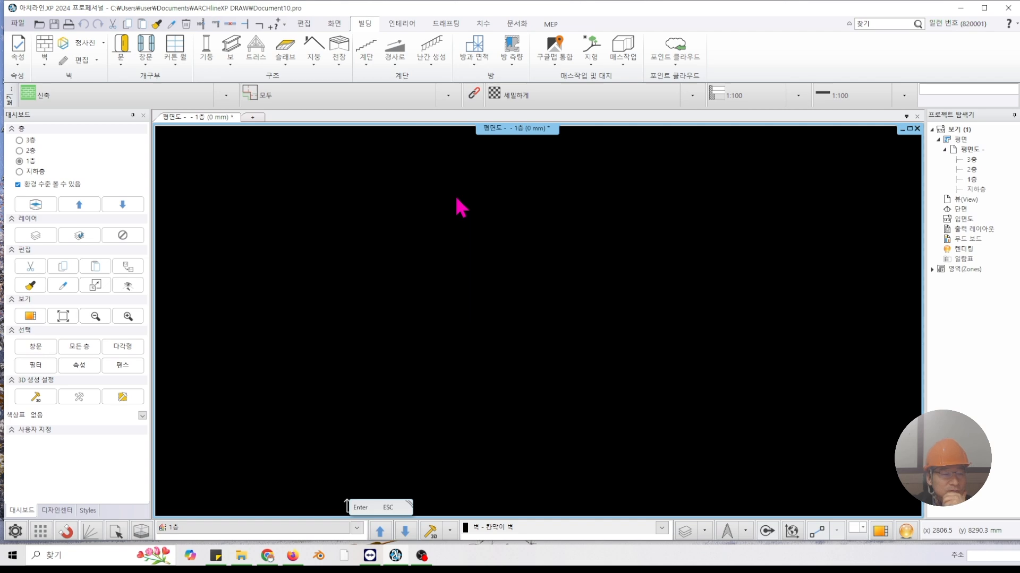
Review the wall styles in the wall properties and in the Wall tool's own list, closing both without changes.
right_click(41, 44)
click(71, 52)
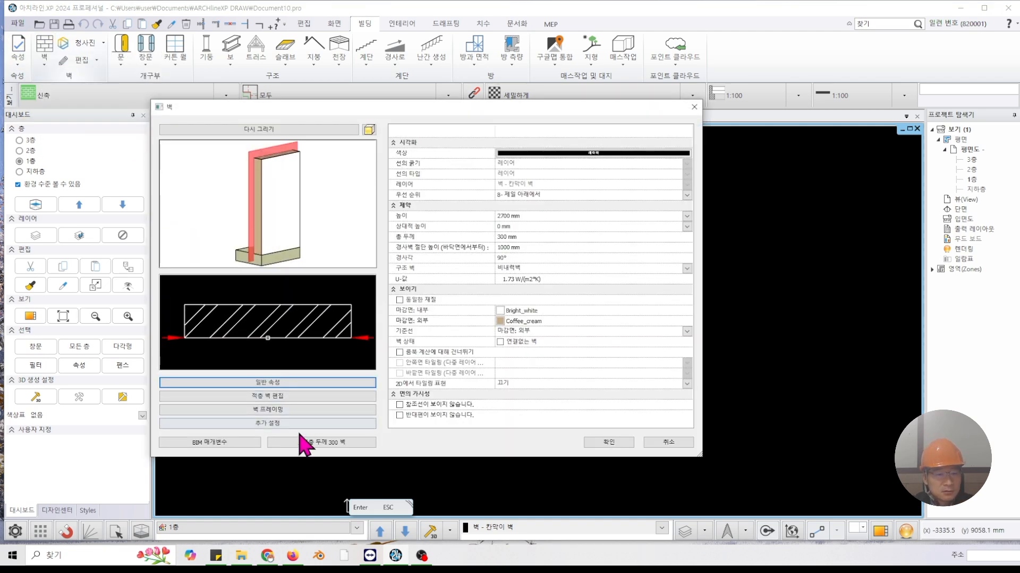
click(300, 441)
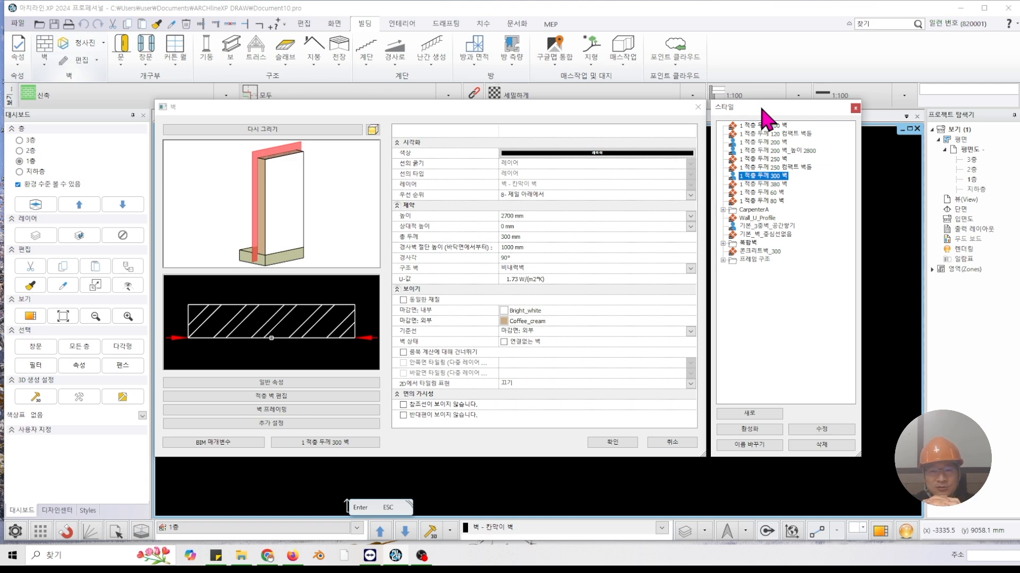
click(855, 108)
click(698, 107)
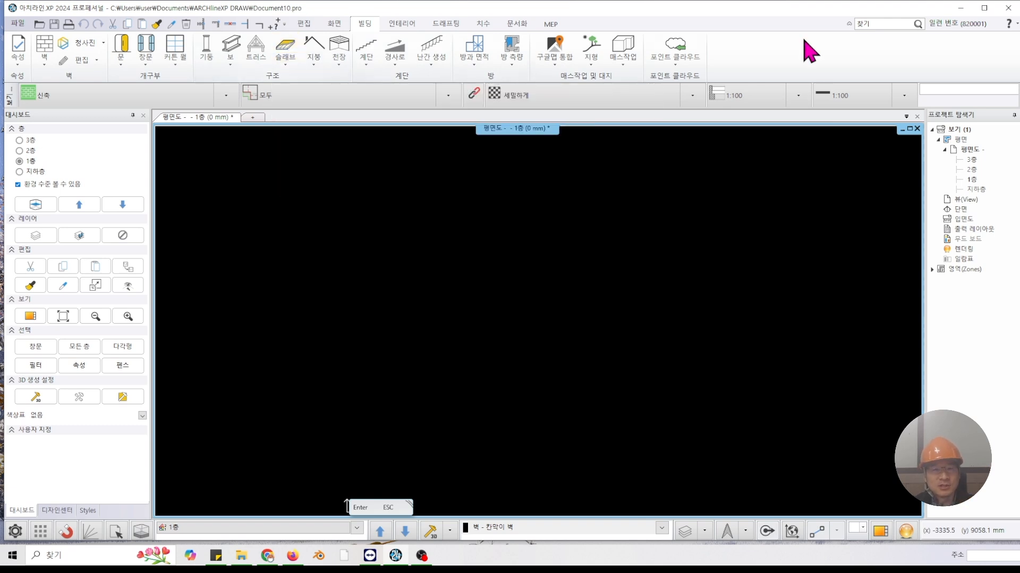
click(50, 56)
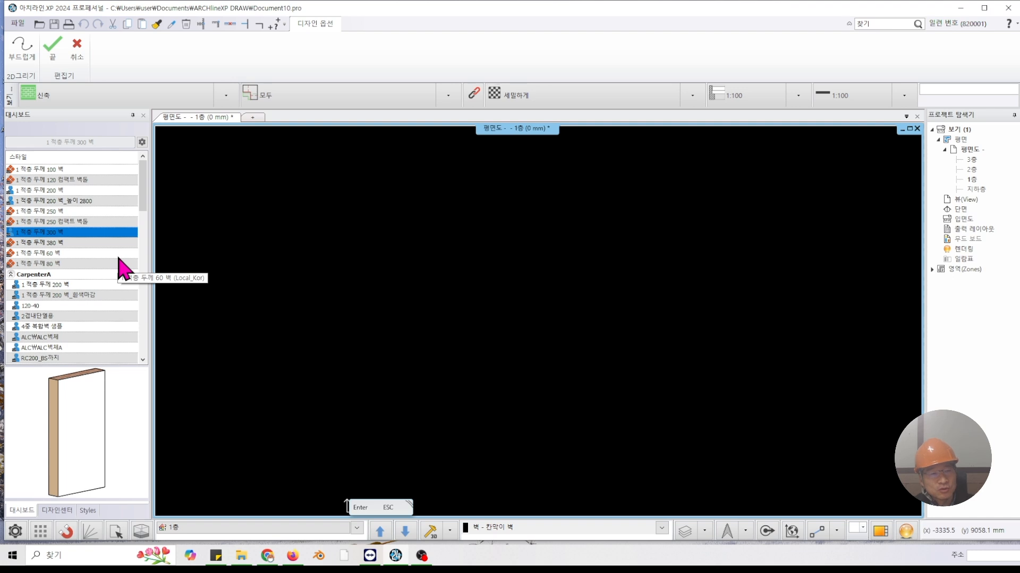
click(52, 47)
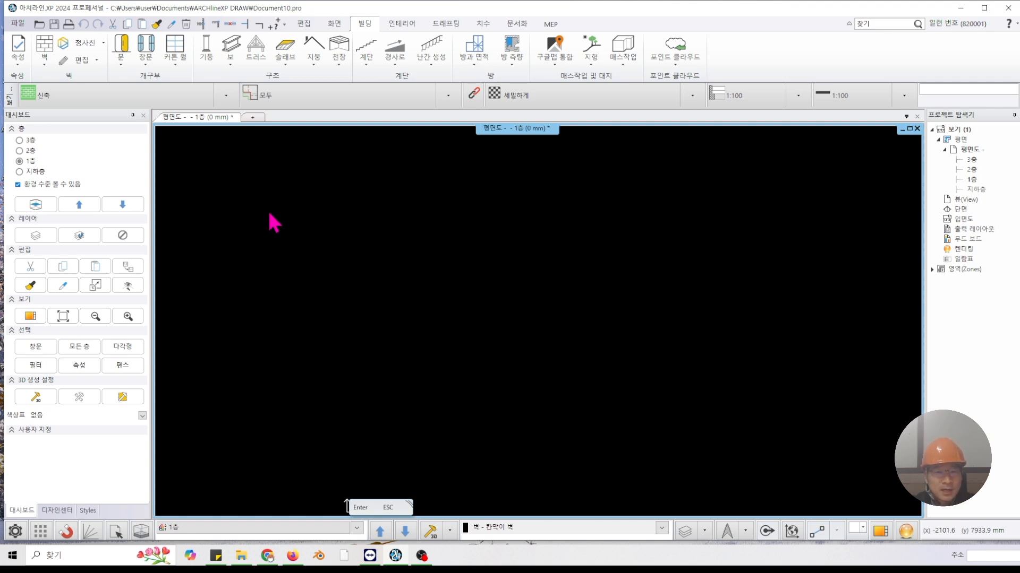
Show the environment package import/export choices from the open and save settings and place their window over the empty drawing area.
click(15, 532)
click(51, 238)
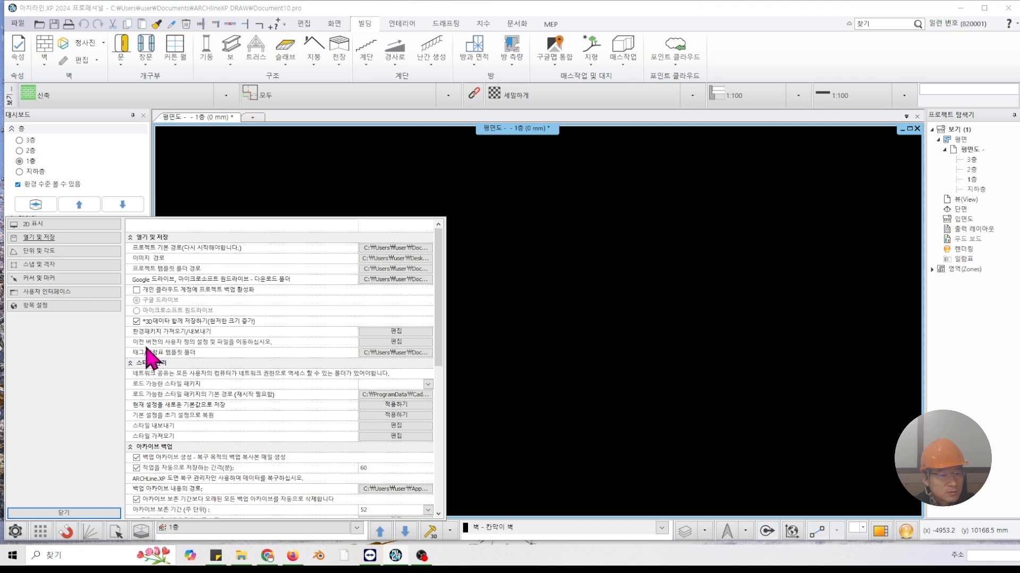
click(378, 333)
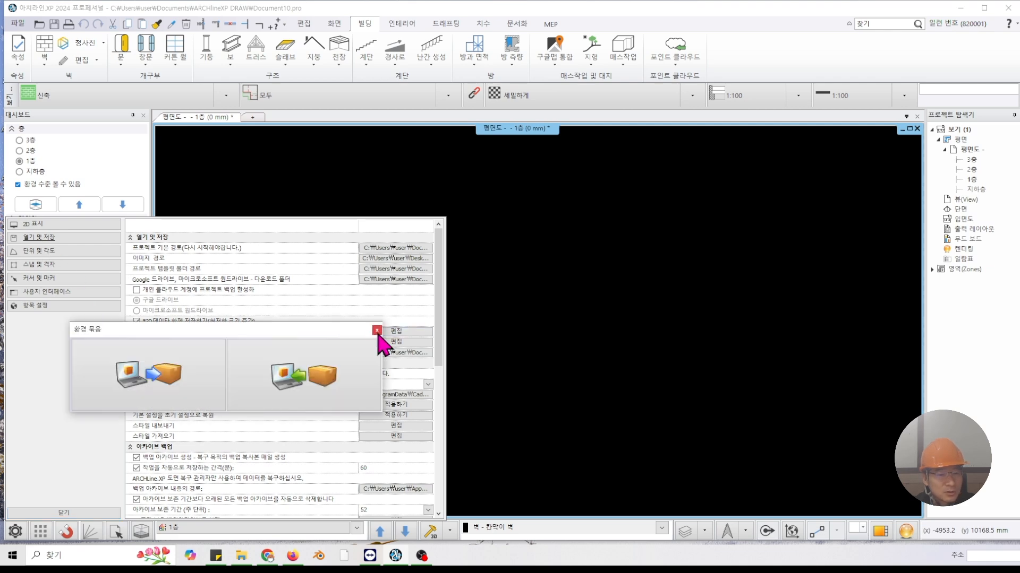
drag(178, 330, 545, 190)
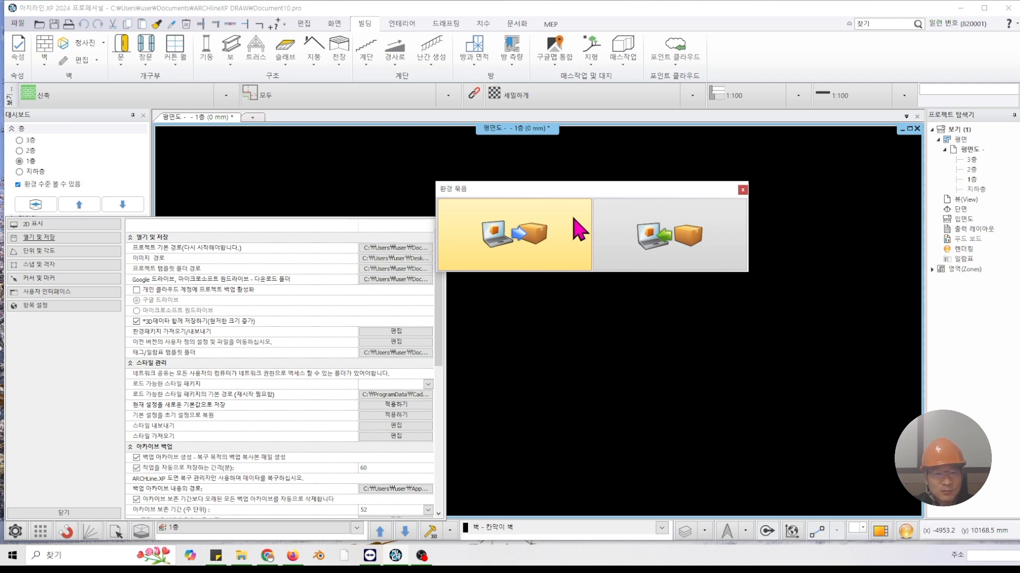
drag(561, 196, 609, 174)
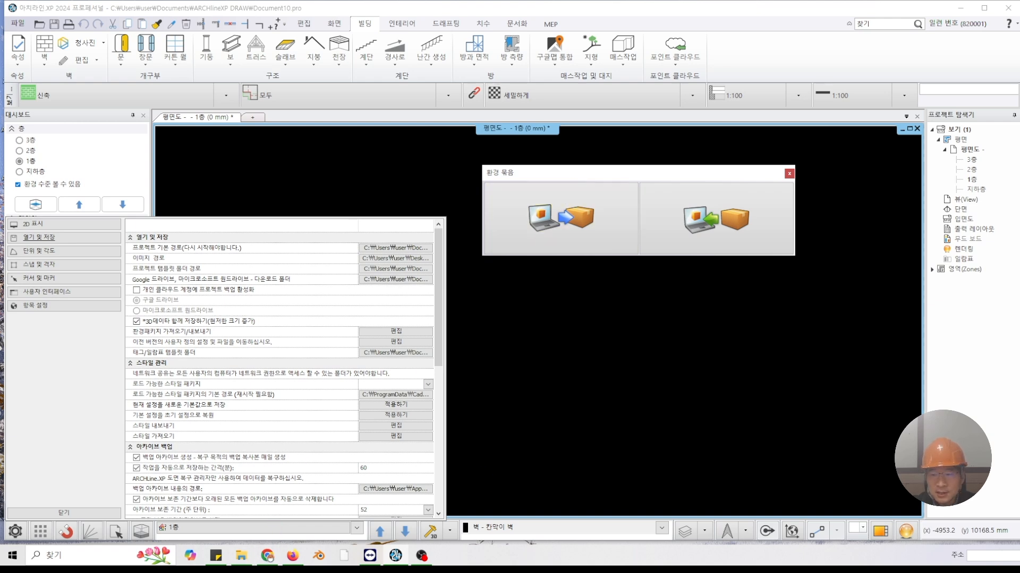
Switch to Chrome and find the CarpenterA environment settings file on the archline.co.kr download page.
click(267, 556)
mouse_move(644, 192)
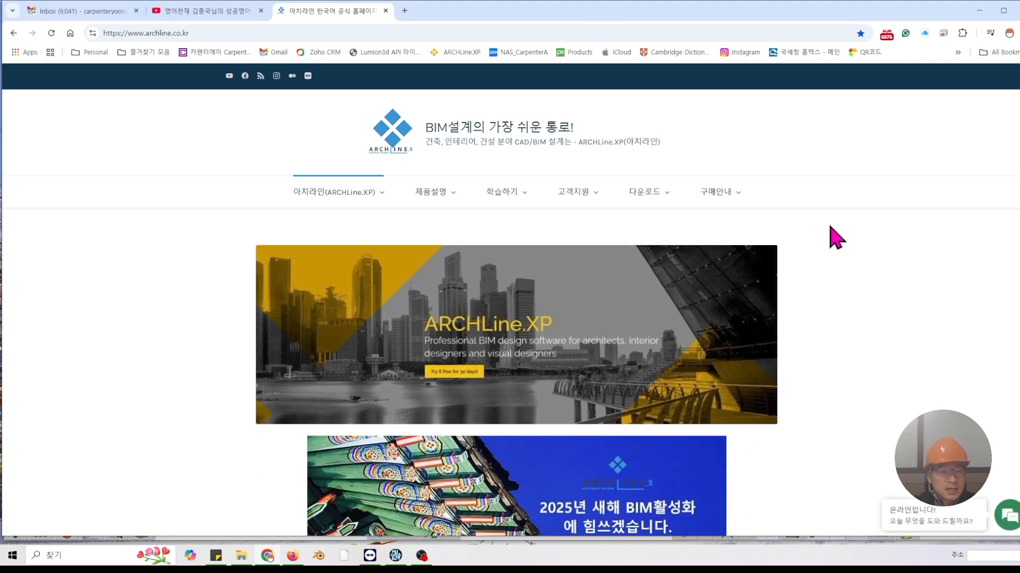
click(649, 197)
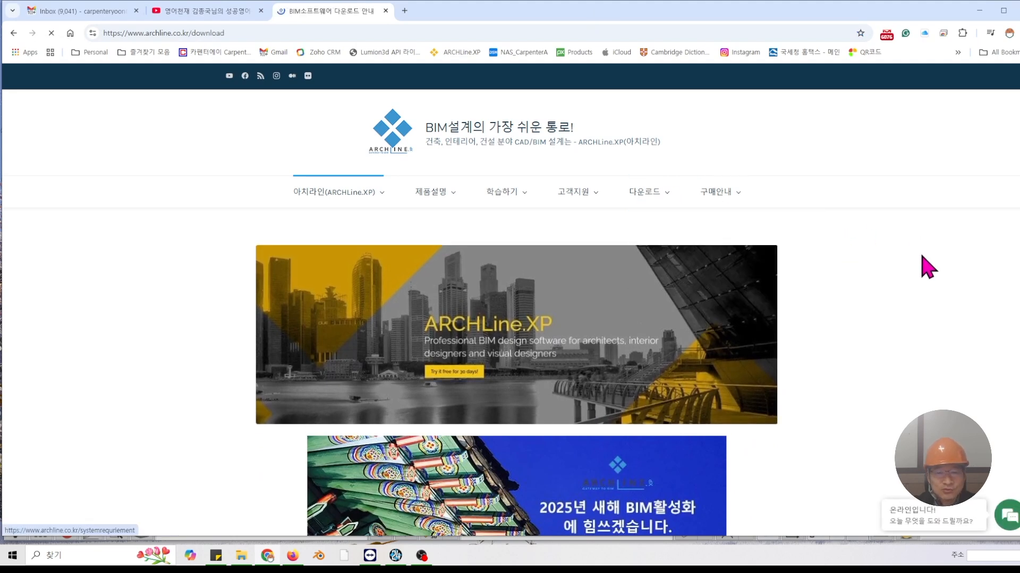
scroll(917, 305, down, 1)
scroll(917, 308, down, 7)
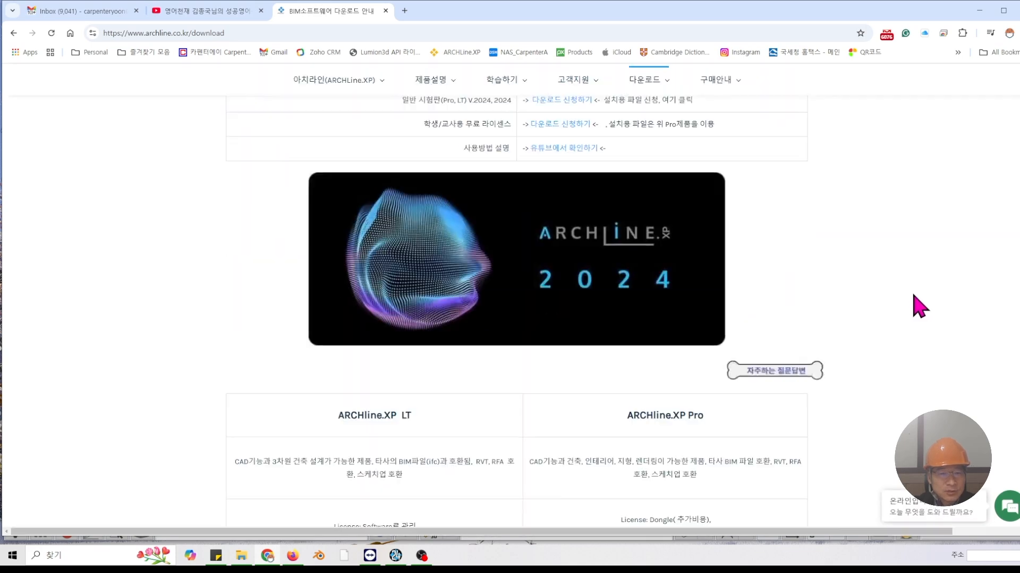
scroll(918, 305, up, 1)
scroll(920, 305, down, 10)
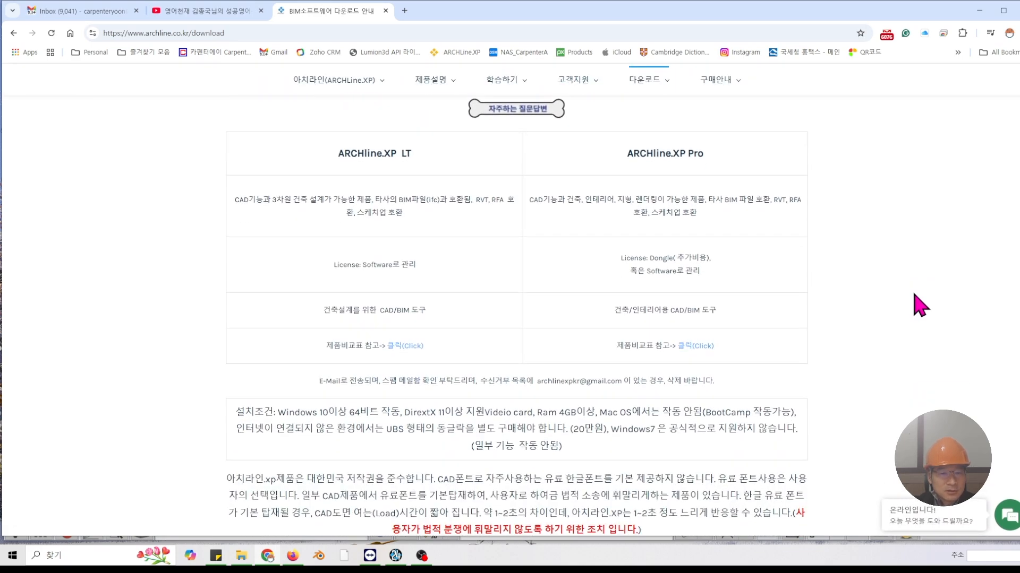
scroll(920, 304, down, 11)
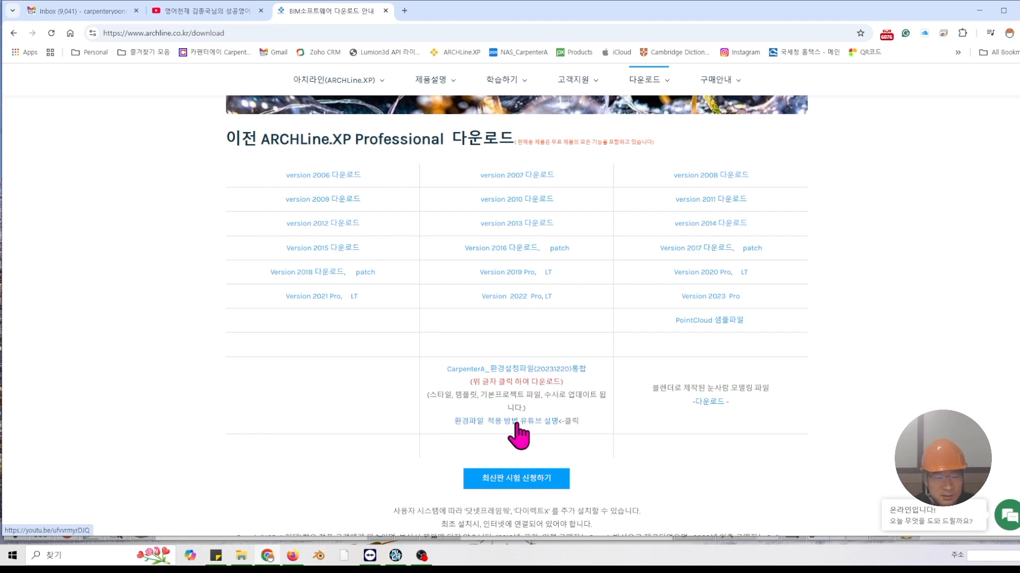
Start downloading the integrated CarpenterA environment file CarpenterA20231220A.zip to the Desktop.
click(523, 376)
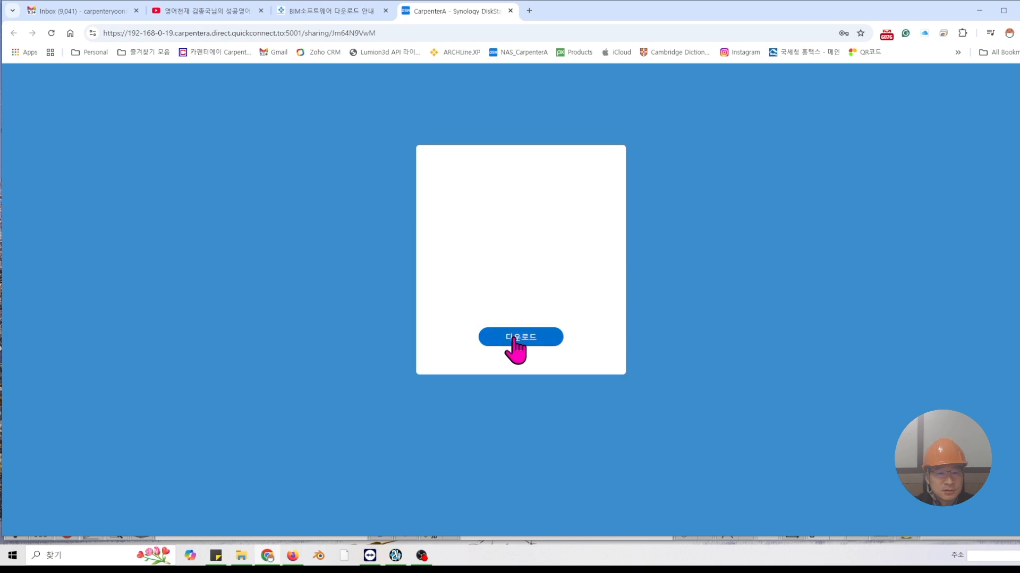
click(514, 340)
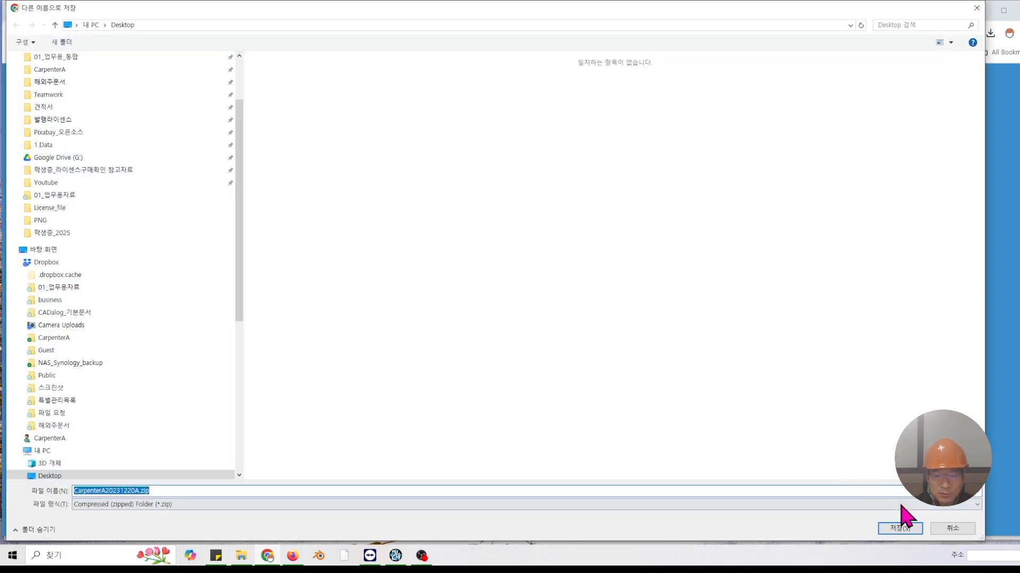
click(900, 529)
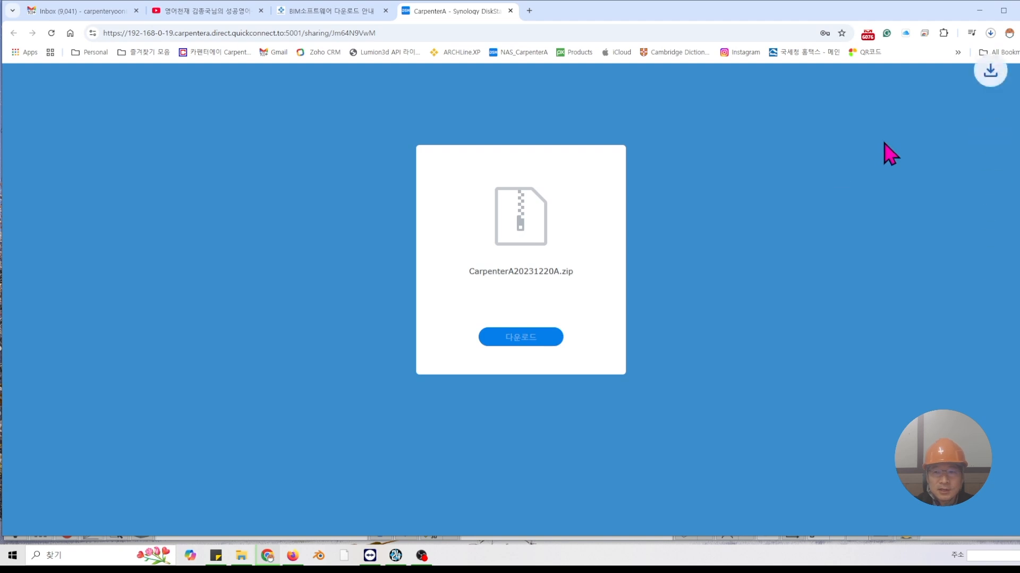
Cancel the running CarpenterA20231220A.zip download and return to ARCHLine.XP.
click(990, 33)
mouse_move(975, 75)
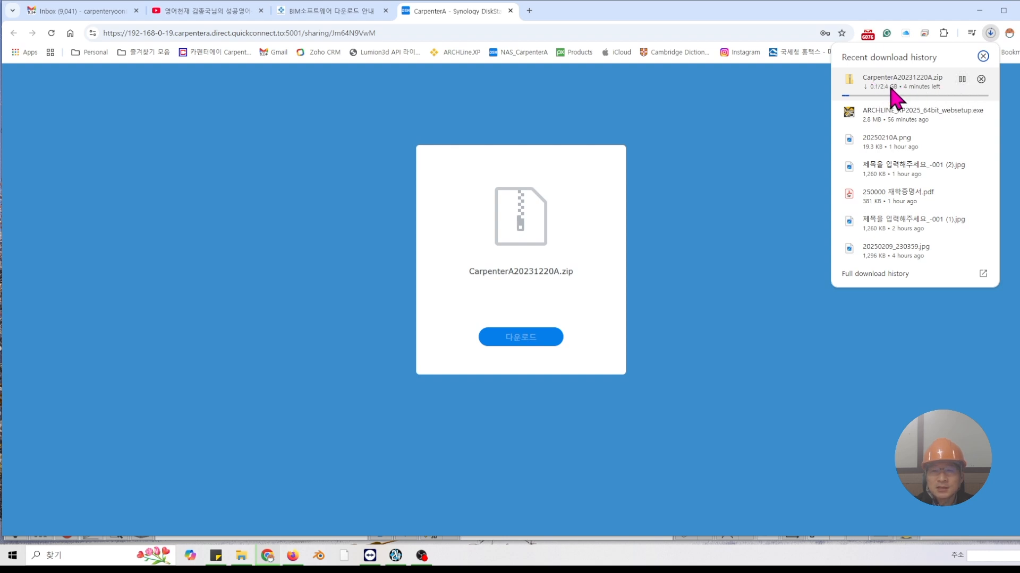
click(981, 78)
click(978, 10)
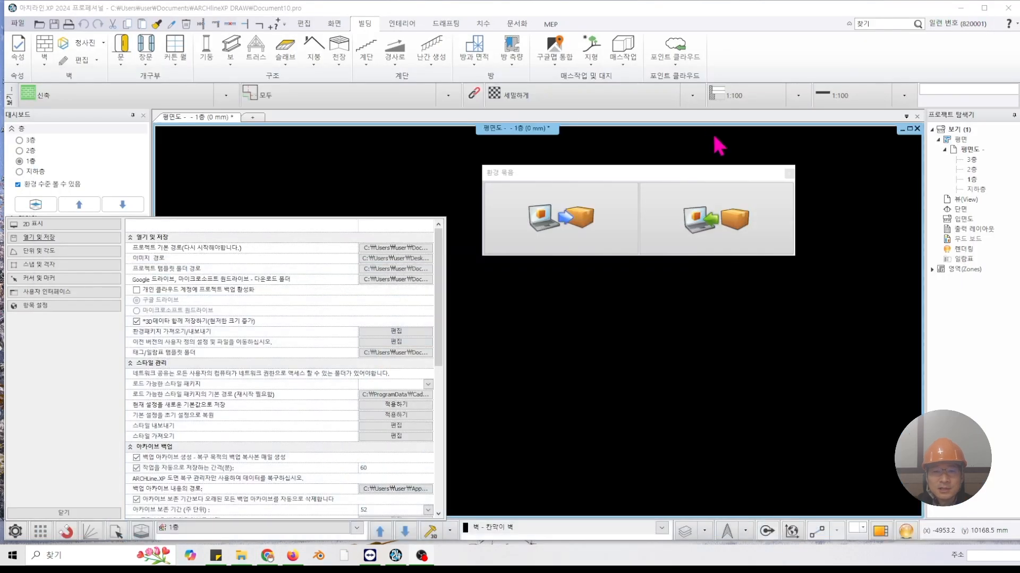
Close the environment package window and the program settings without importing or exporting anything.
drag(647, 177, 616, 171)
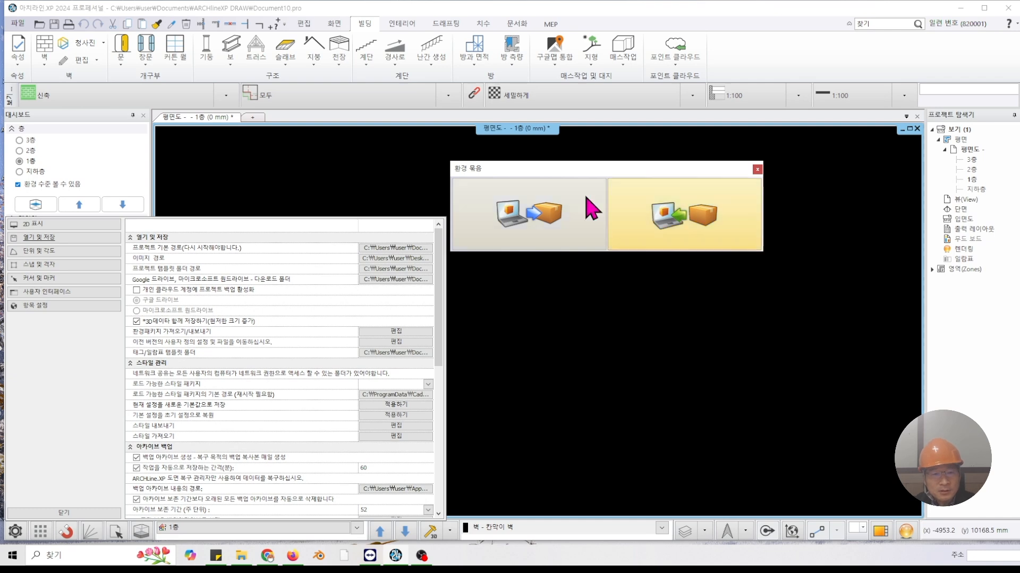
click(79, 511)
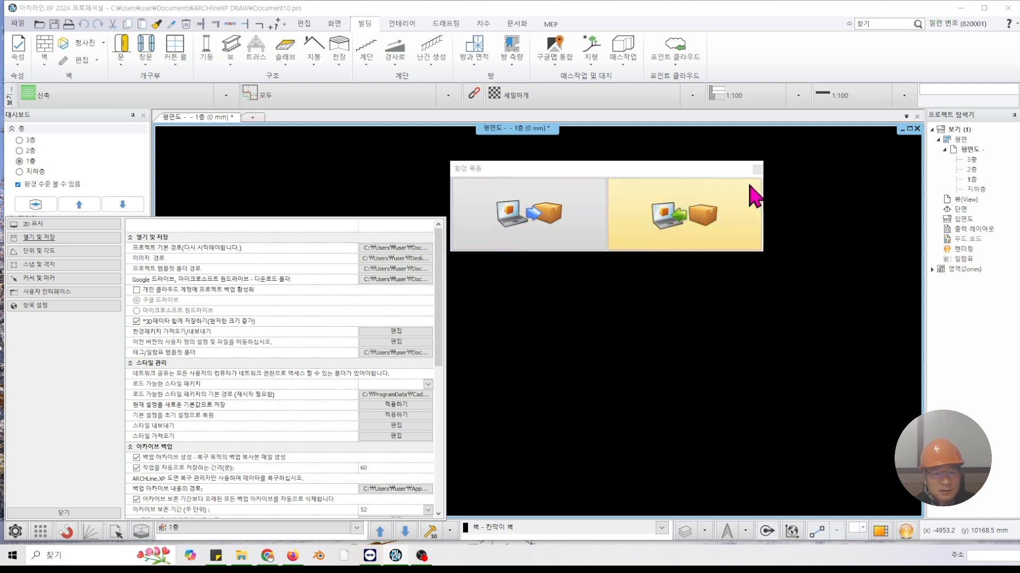
click(757, 169)
click(109, 513)
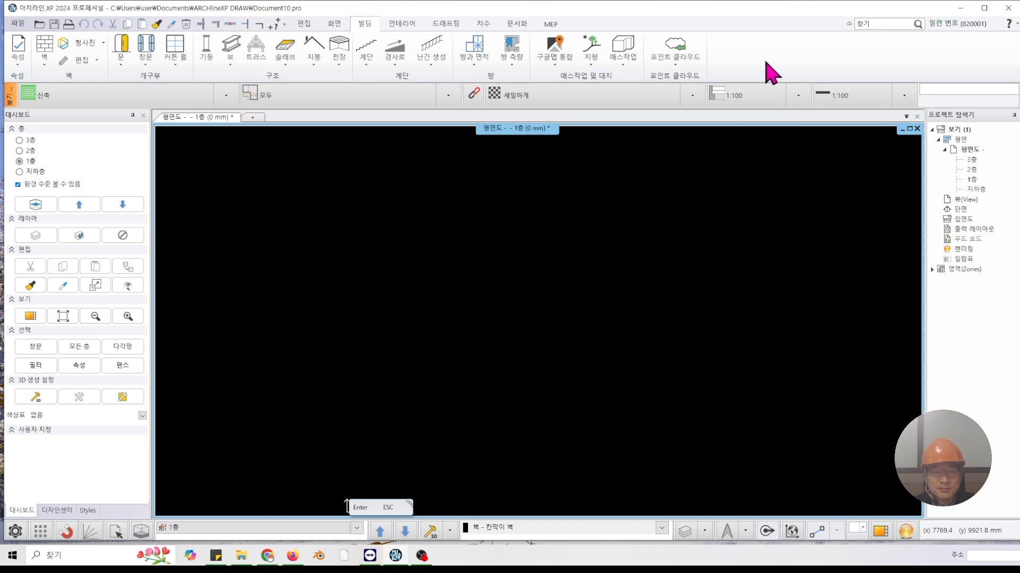
Open the window for exporting styles from the project.
click(18, 24)
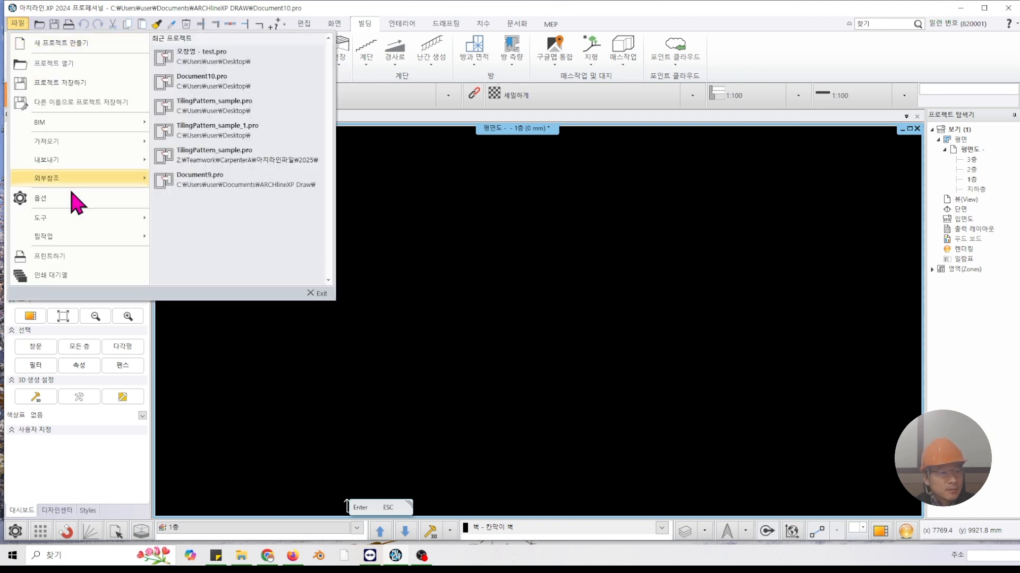
mouse_move(67, 166)
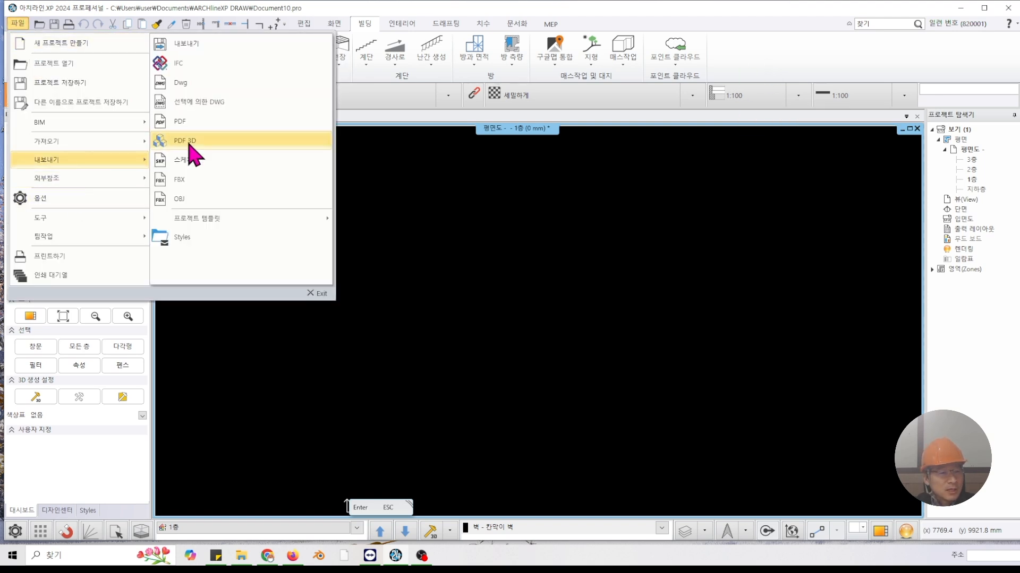
click(192, 238)
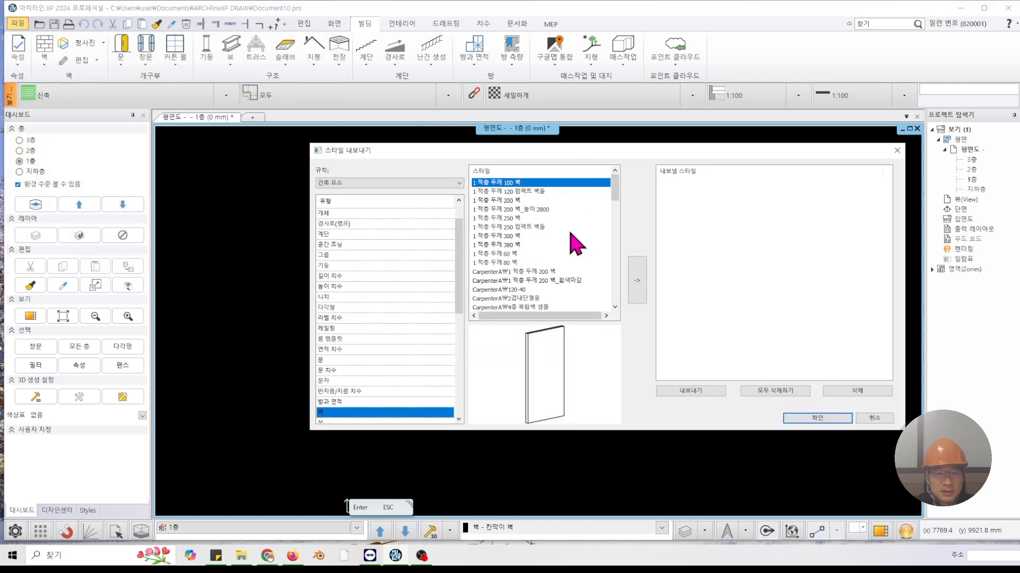
Examine the styles listed under the object, ramp, column and room template types of the architectural elements.
click(360, 185)
click(360, 195)
click(340, 213)
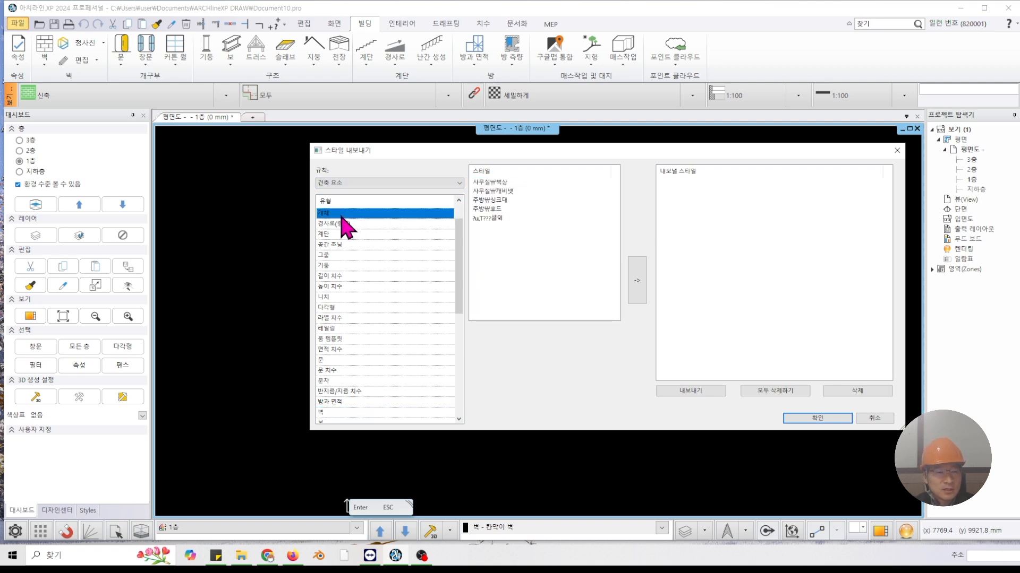
click(330, 224)
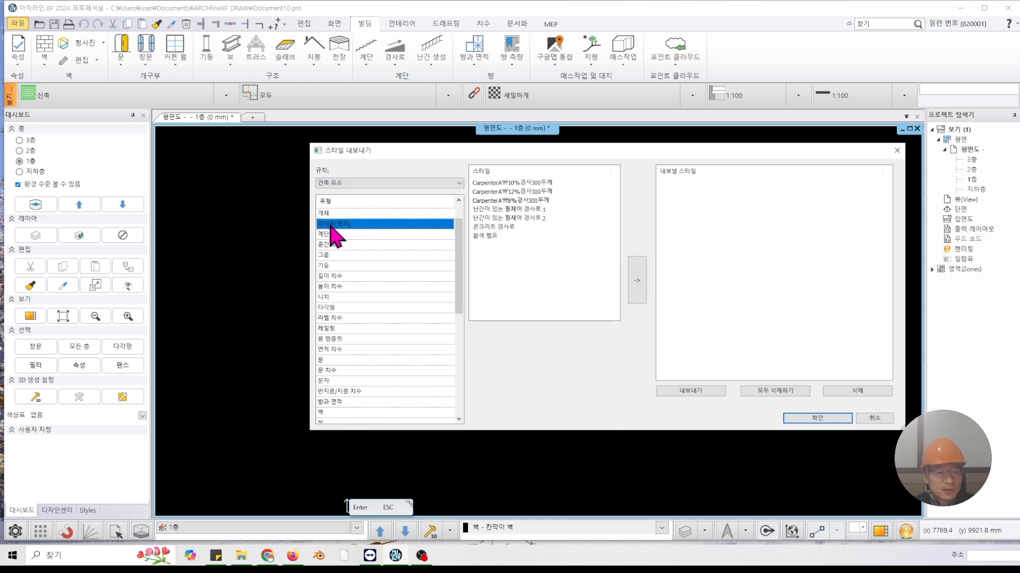
click(333, 267)
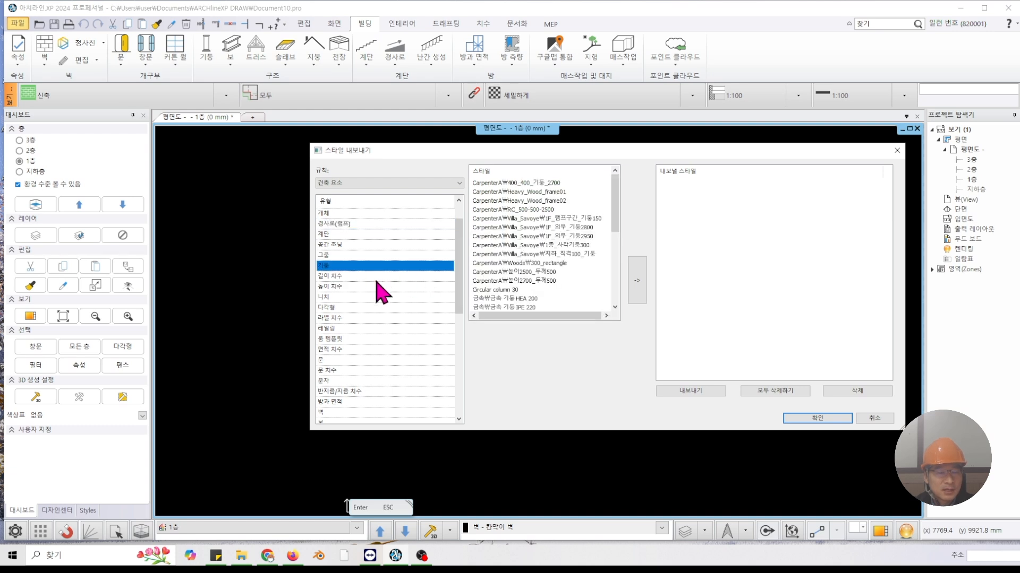
scroll(529, 271, down, 5)
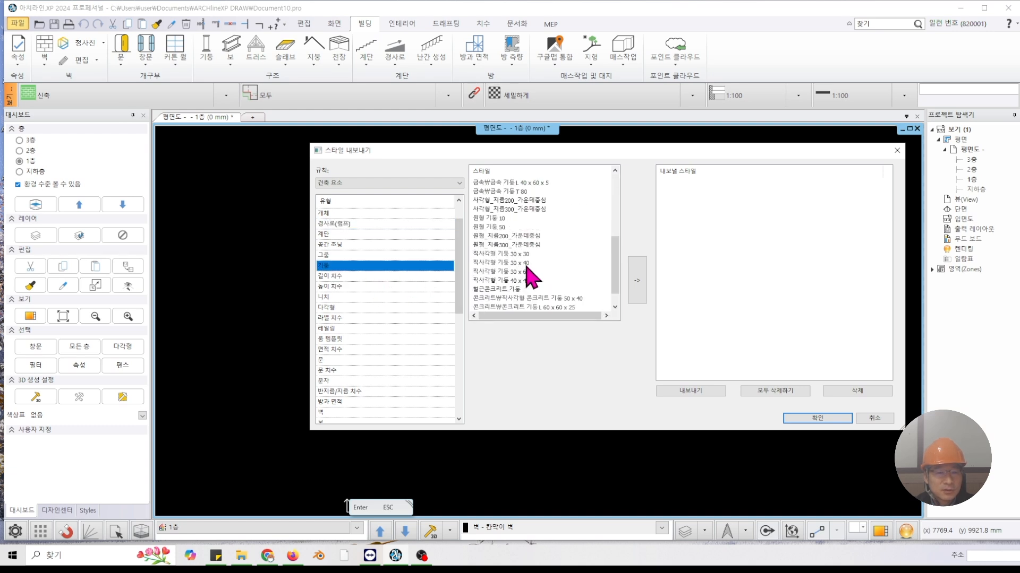
click(334, 307)
click(338, 339)
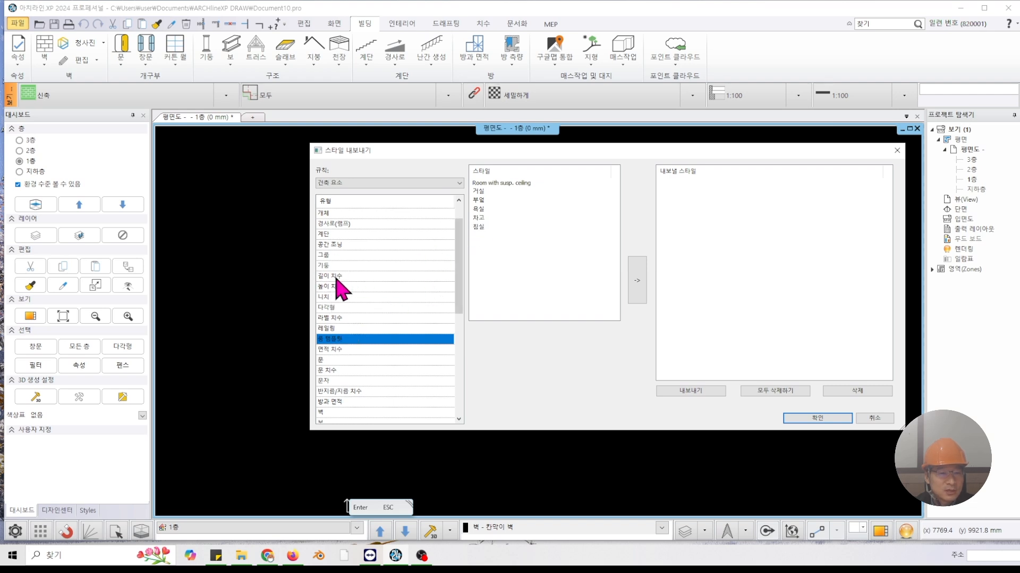
Examine the slab and image style lists and look over the remaining architectural element types.
scroll(339, 346, down, 4)
click(331, 328)
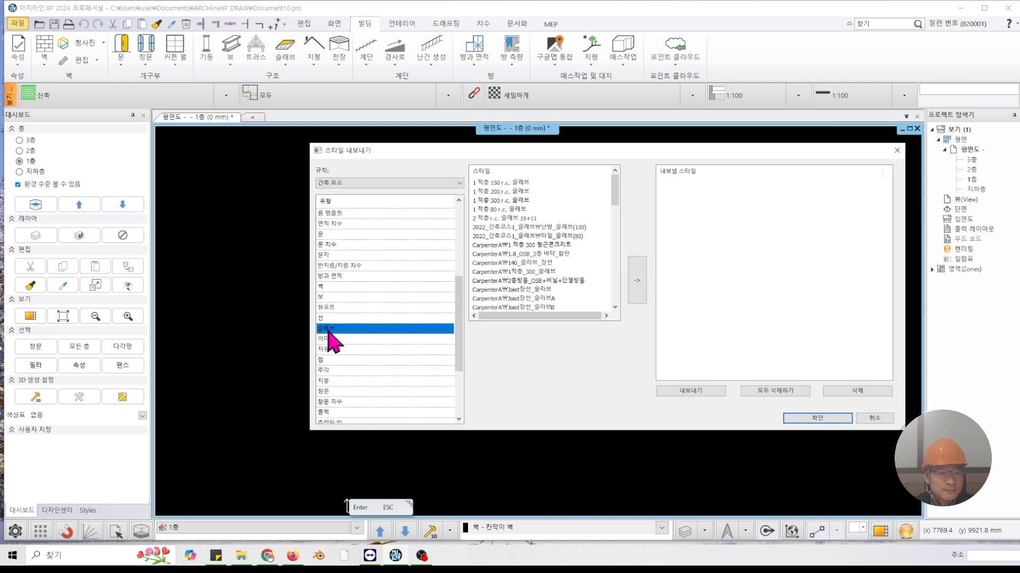
scroll(600, 255, down, 5)
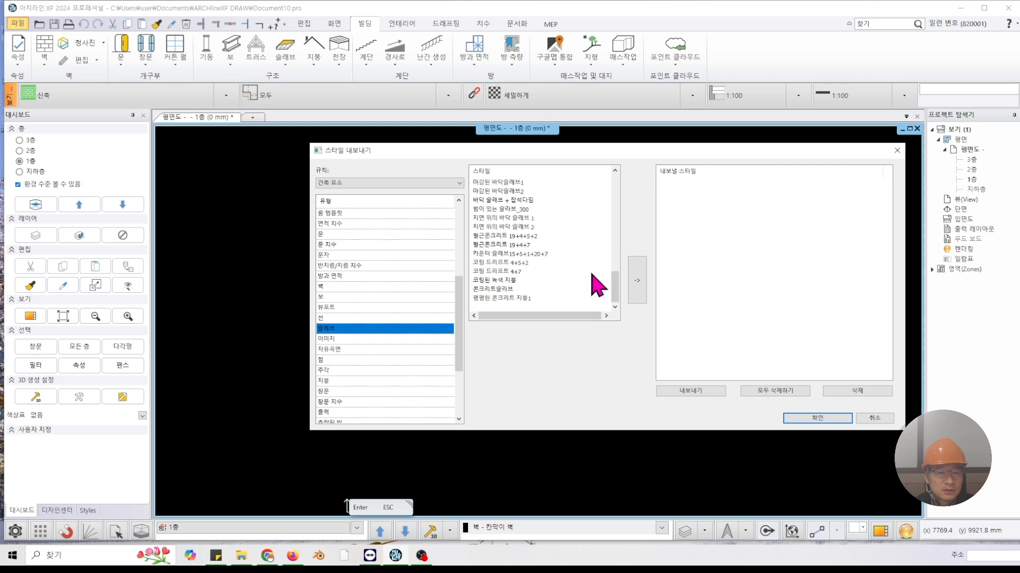
scroll(598, 285, up, 3)
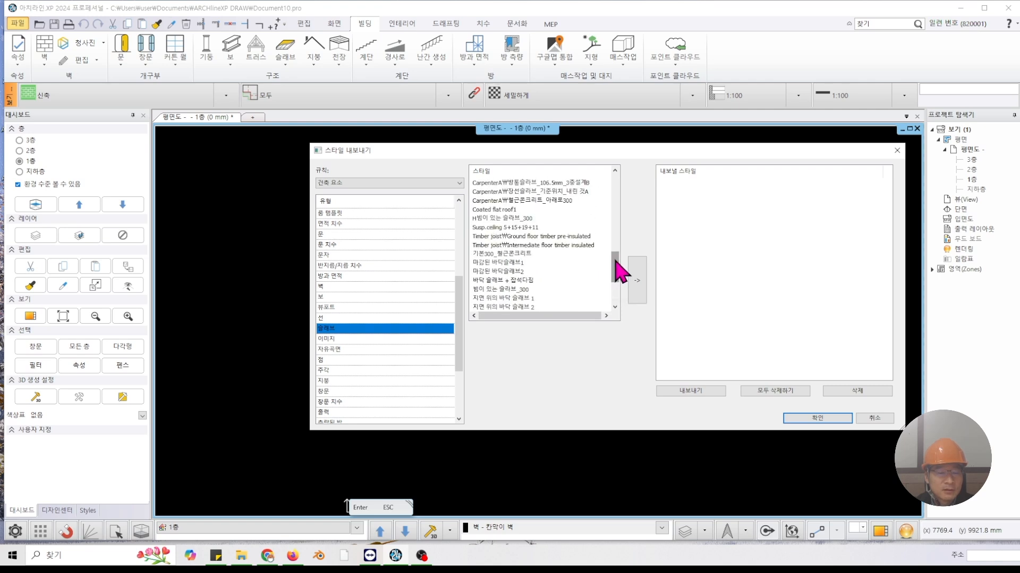
drag(615, 268, 615, 303)
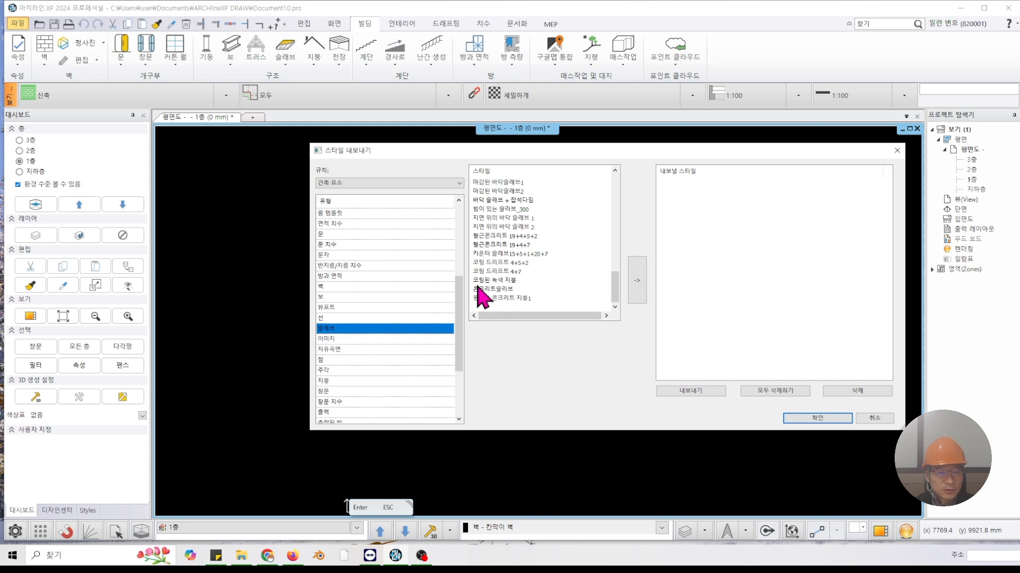
click(340, 340)
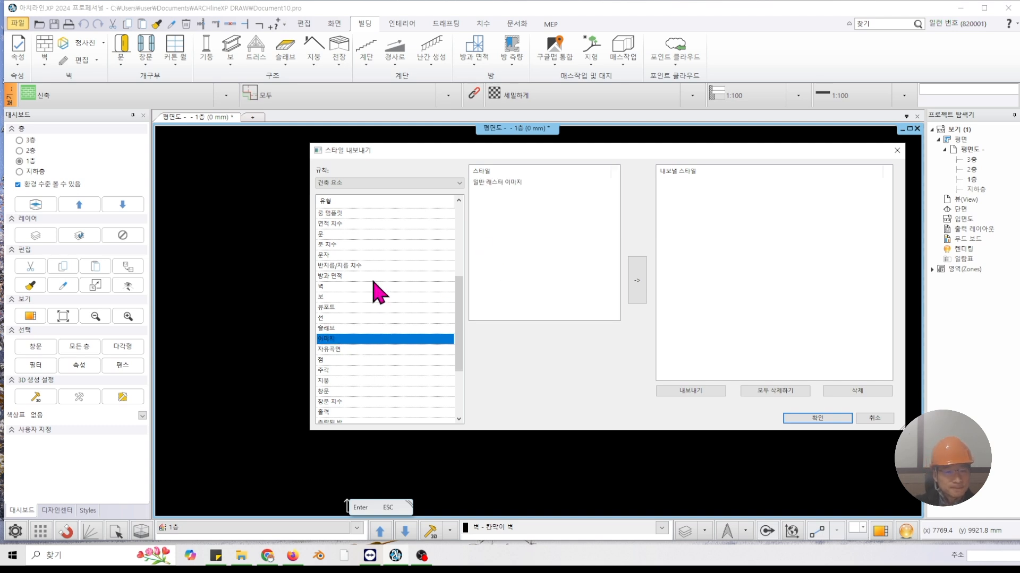
scroll(371, 308, up, 5)
scroll(357, 297, down, 4)
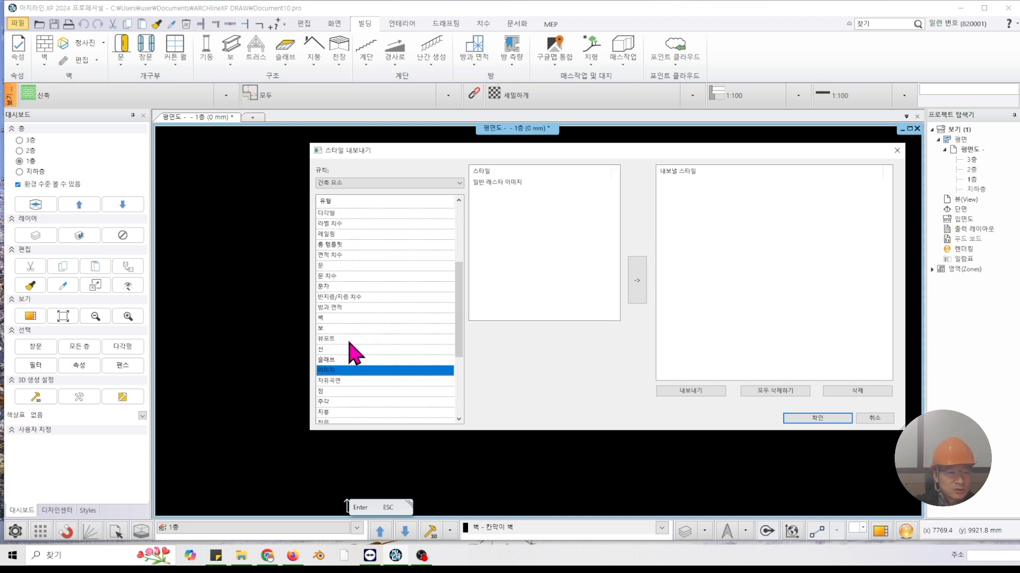
scroll(345, 345, down, 2)
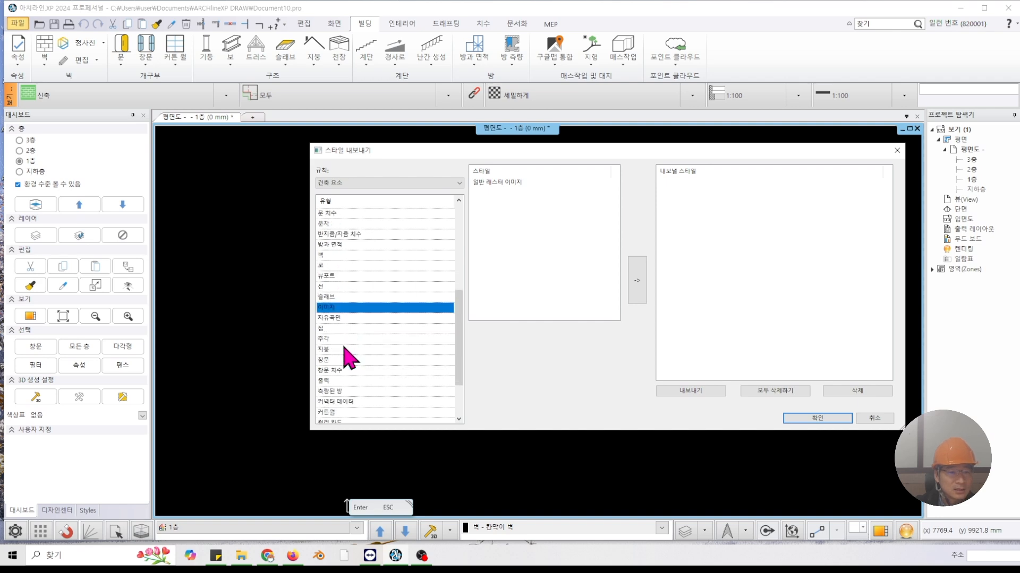
Add the wall styles from 1 적층 두께 100 벽 through 복합벽￦돌공사 - 석조마감 공기층 벽돌 to the export list.
click(327, 255)
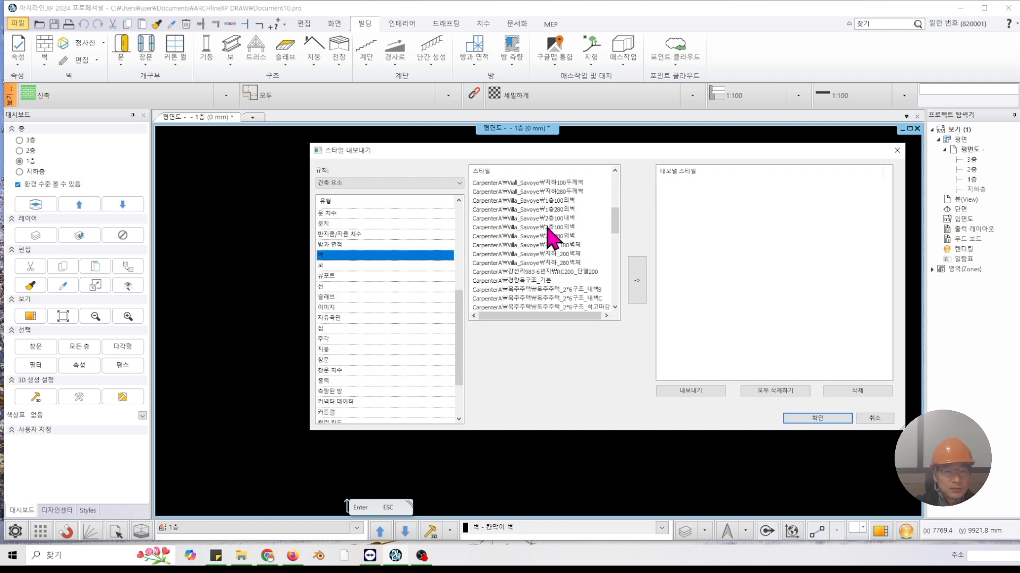
scroll(552, 239, down, 3)
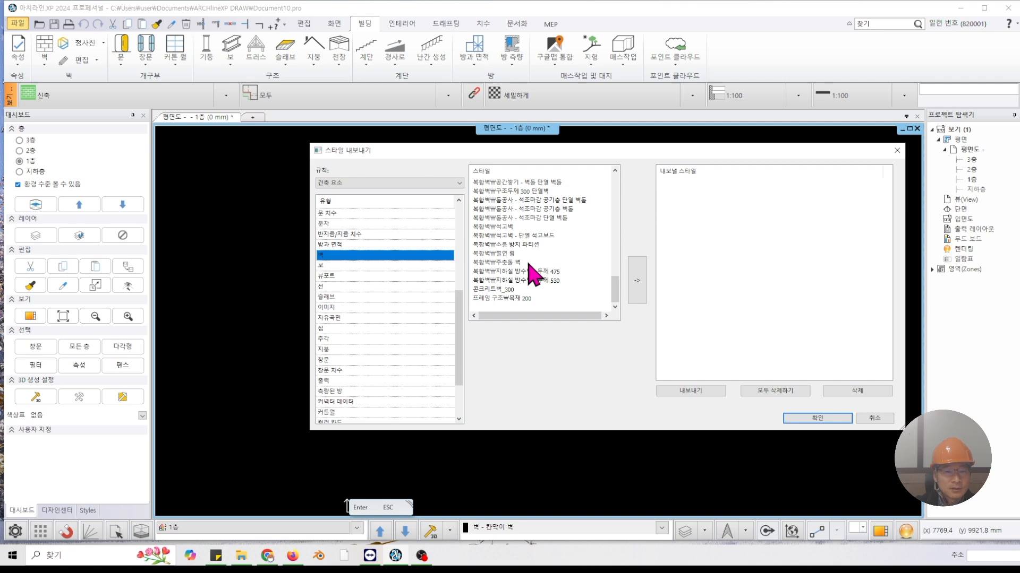
scroll(566, 259, up, 19)
click(498, 182)
scroll(522, 245, down, 5)
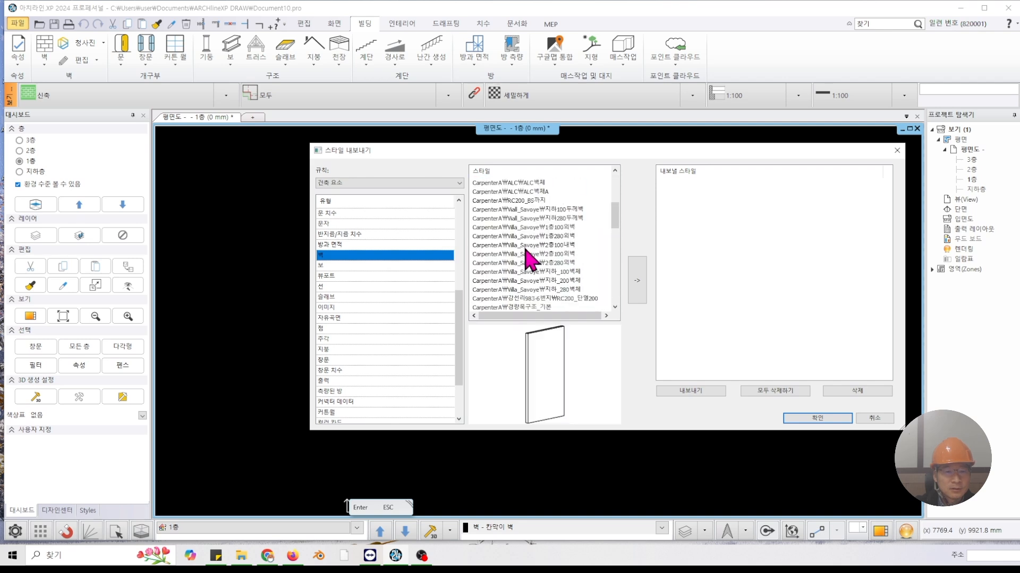
scroll(526, 249, down, 5)
shift+click(526, 244)
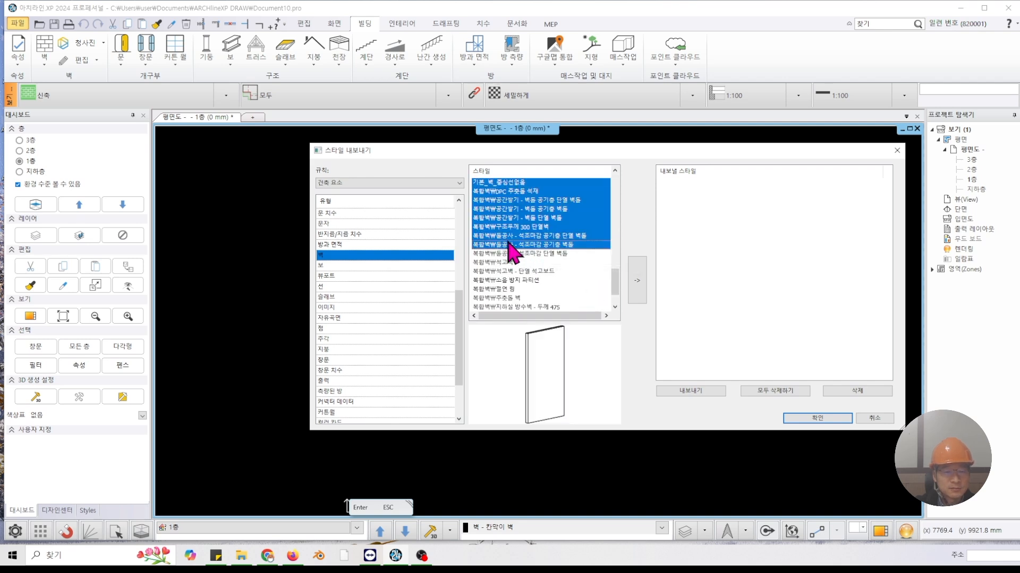
drag(615, 277, 612, 236)
click(638, 270)
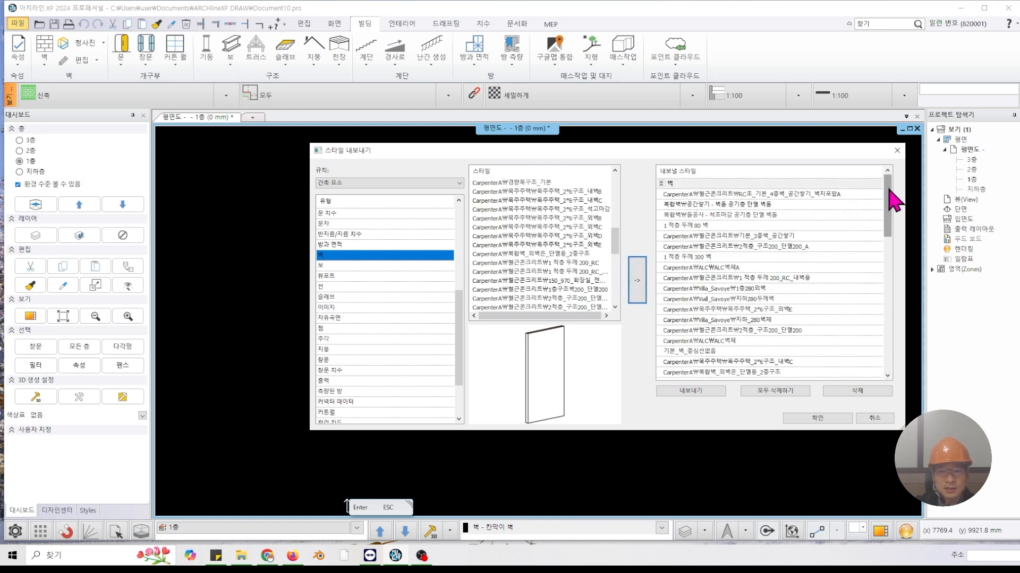
drag(890, 192, 891, 254)
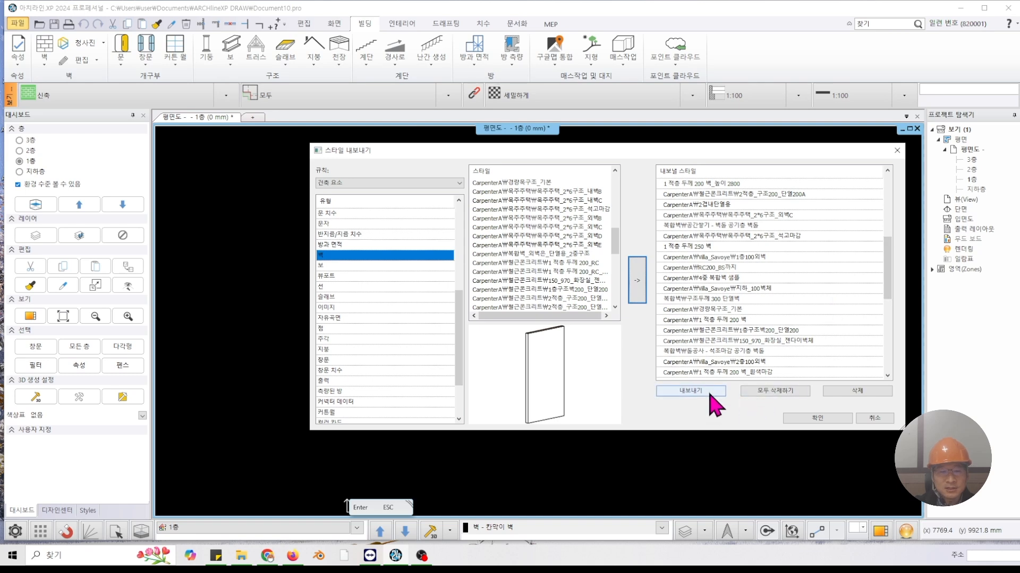
Add the beam styles from CarpenterA￦2022_기초어깨 through CarpenterA￦슬래브_블로킹_2by10 to the export list.
click(331, 267)
drag(513, 189, 521, 267)
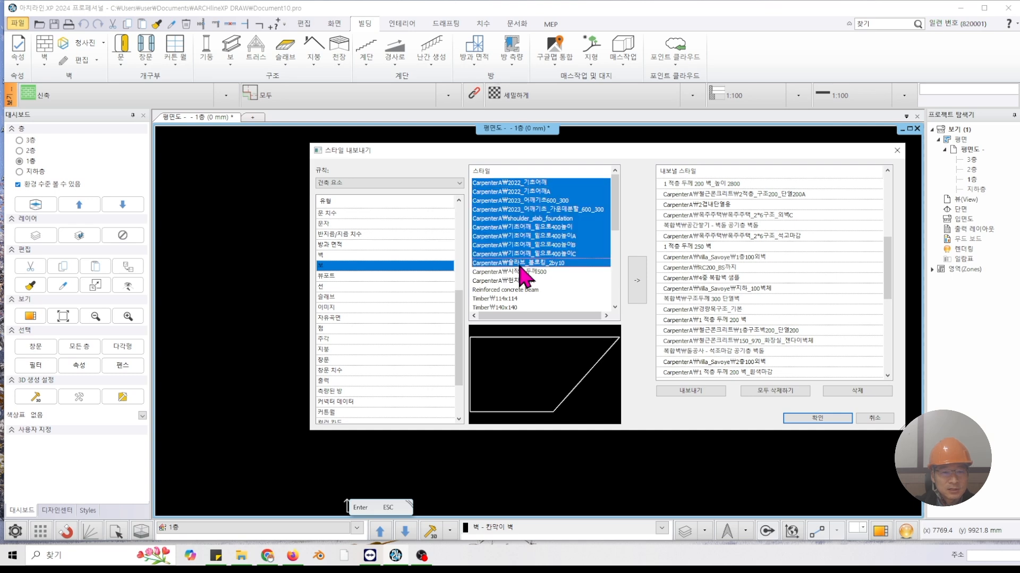
click(632, 279)
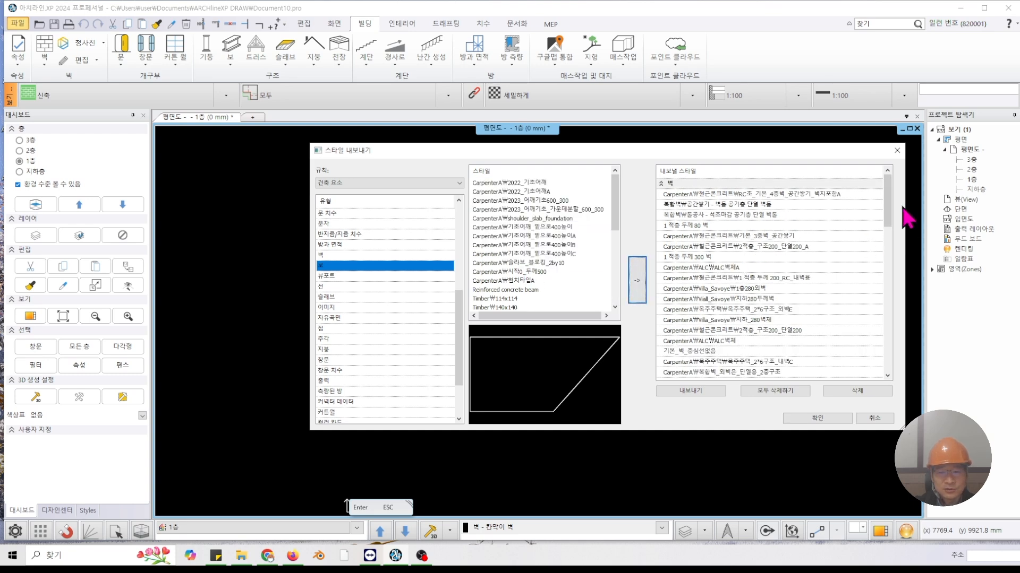
drag(892, 187, 898, 348)
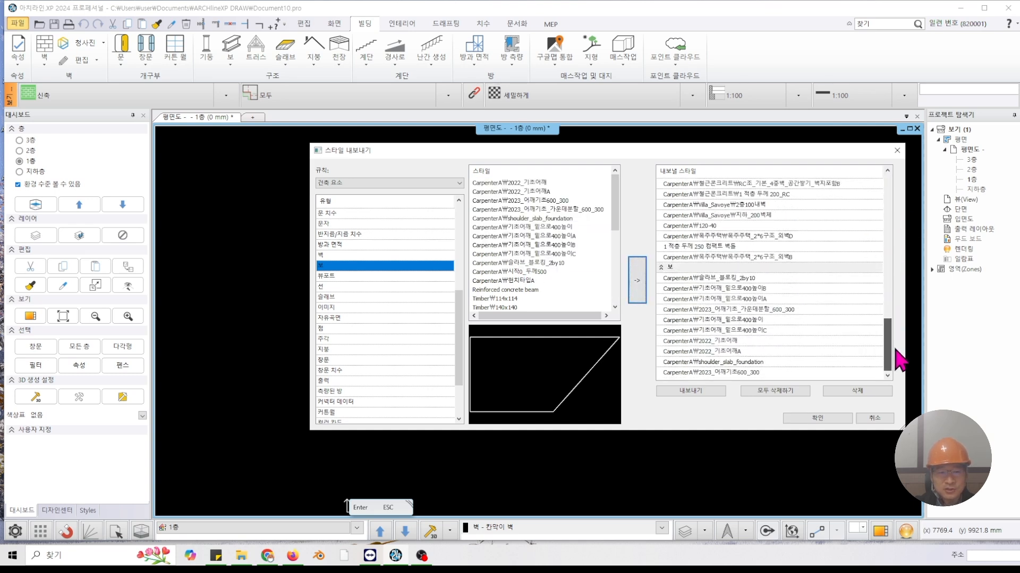
Add the slab styles from 1 적층 200 r.c. 슬래브 through CarpenterA￦Joist장선_슬래브A to the export list.
click(333, 298)
click(511, 191)
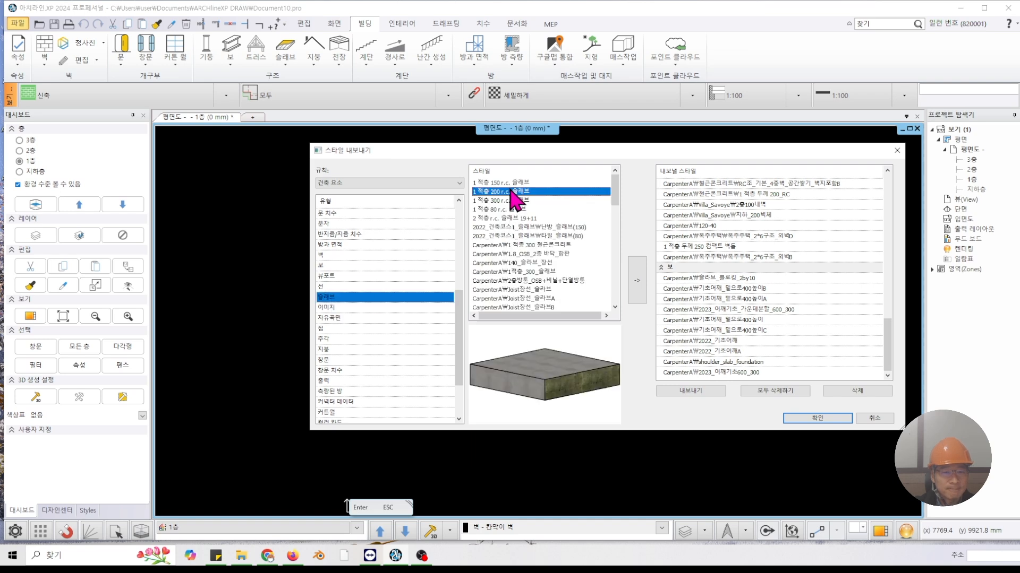
shift+click(520, 298)
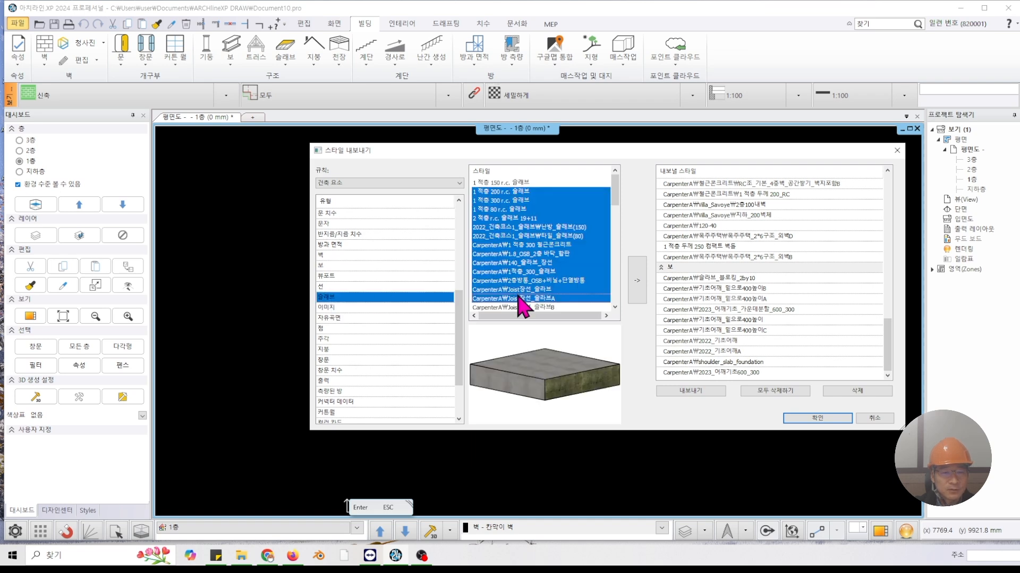
click(639, 282)
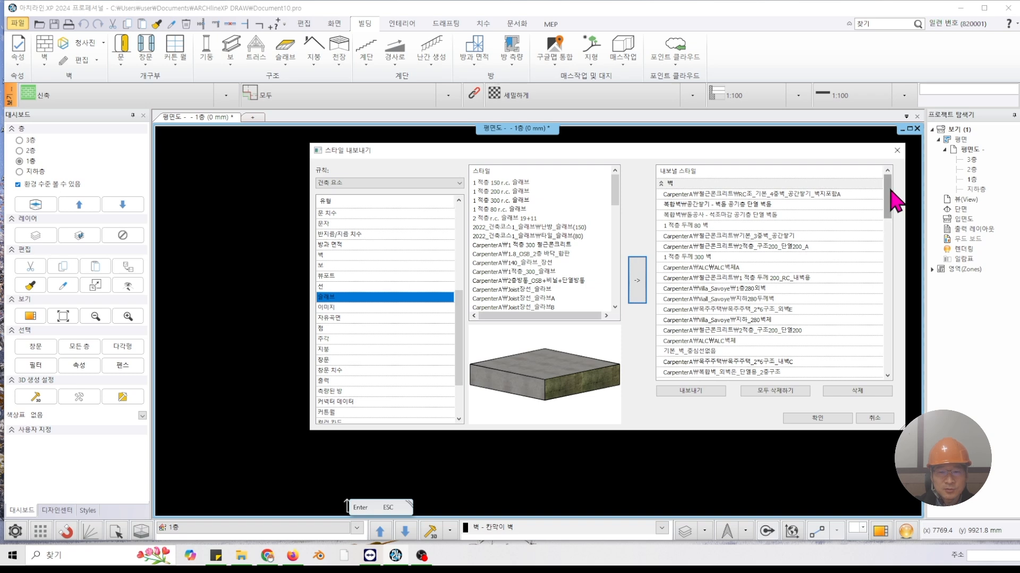
drag(891, 189, 897, 325)
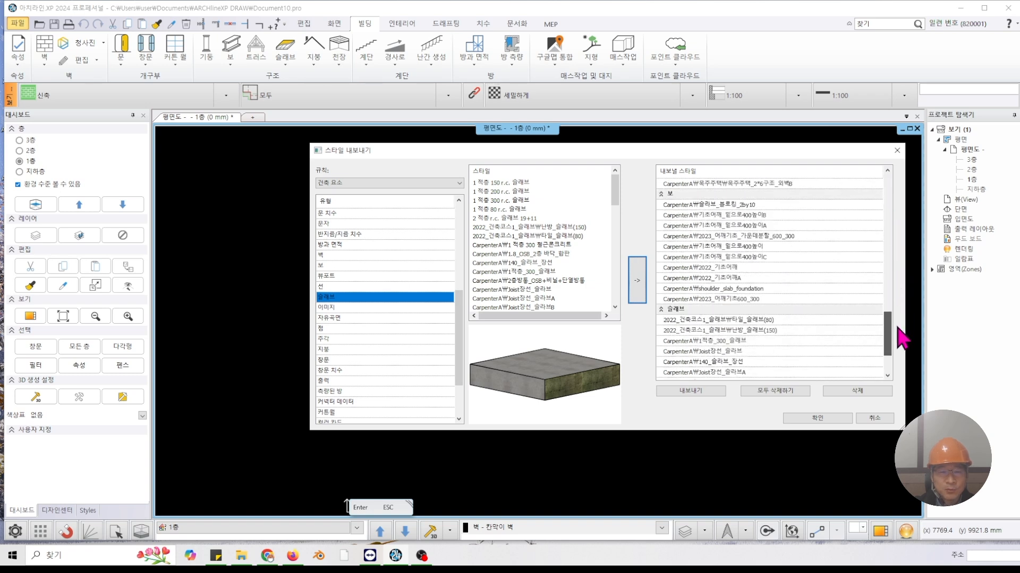
Add the point style 기본점 to the export list.
click(330, 328)
click(481, 184)
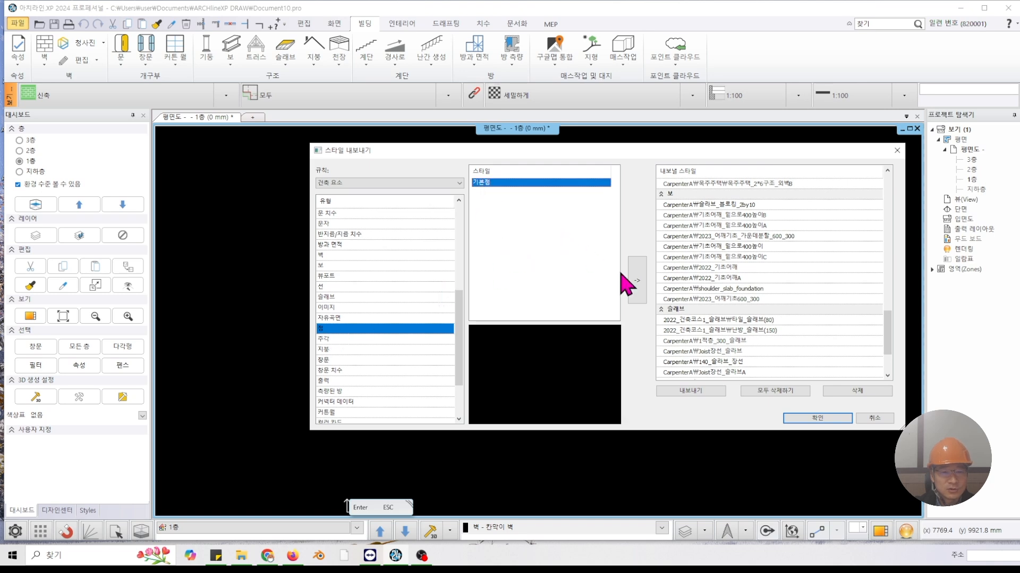
click(637, 281)
Add the window styles from 600mm x 1500mm 창 through CarpenterA￦Villa_Savoye￦2층_고정창850 to the export list.
click(325, 360)
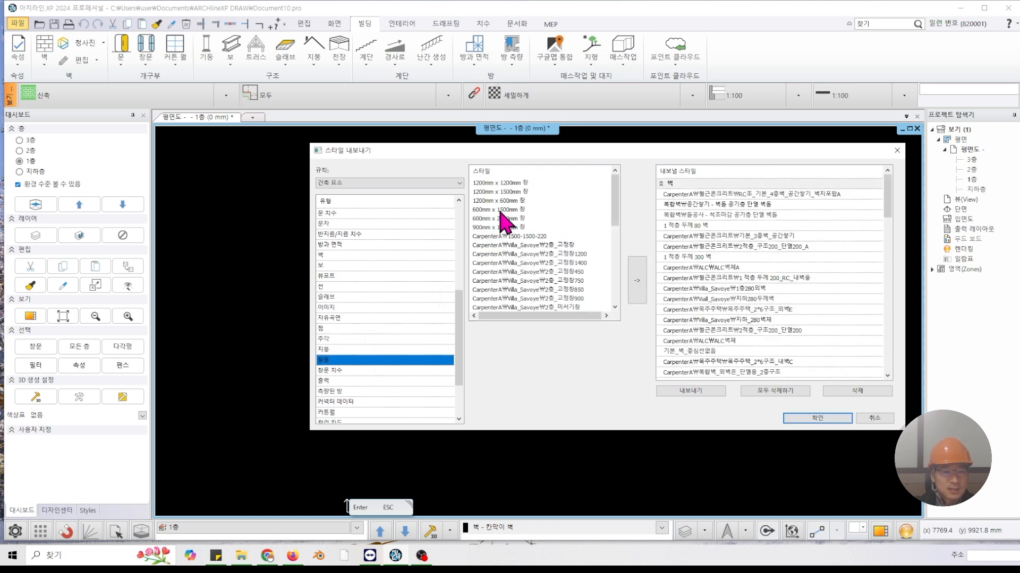
drag(499, 210, 509, 292)
click(636, 281)
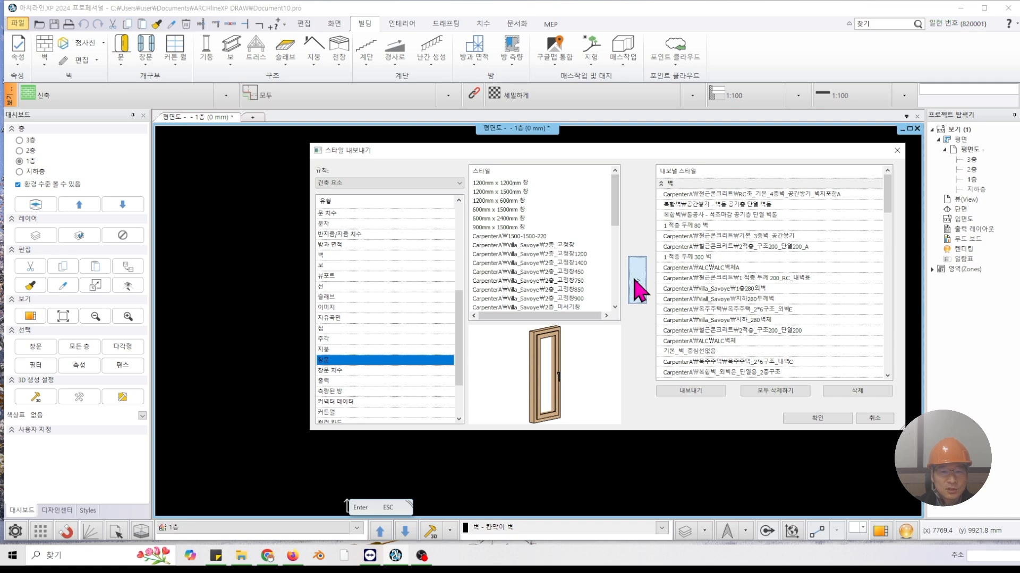
drag(888, 198, 906, 358)
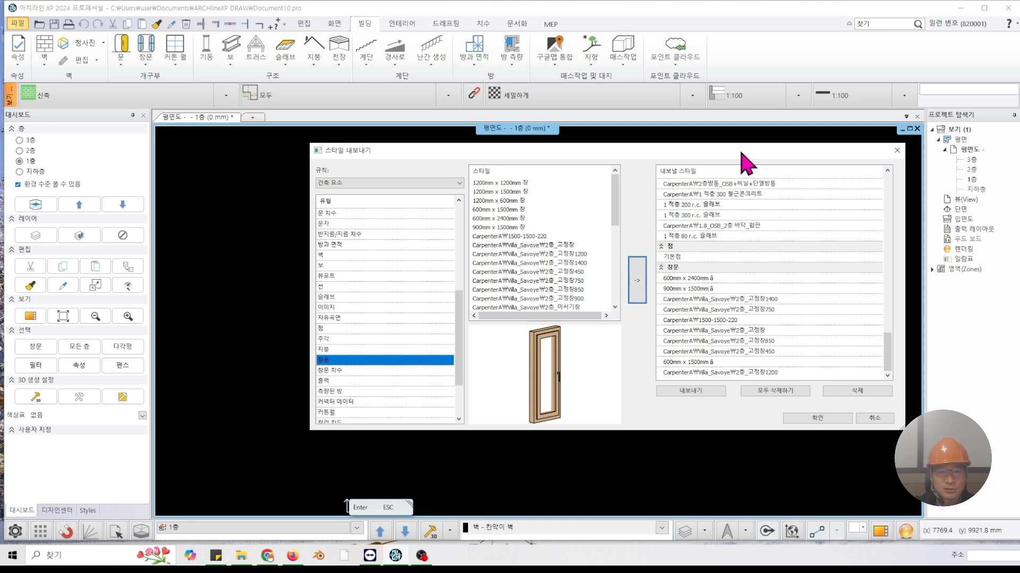
Export the listed styles to the Desktop as an ARCHLine.XP environment file named ffff, and close the style export.
drag(742, 152, 680, 137)
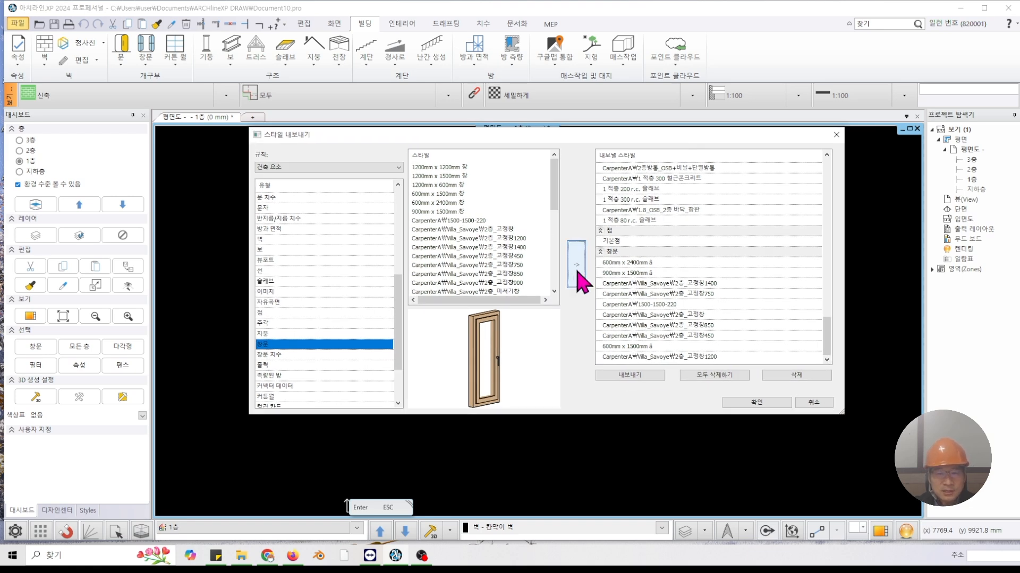
click(639, 375)
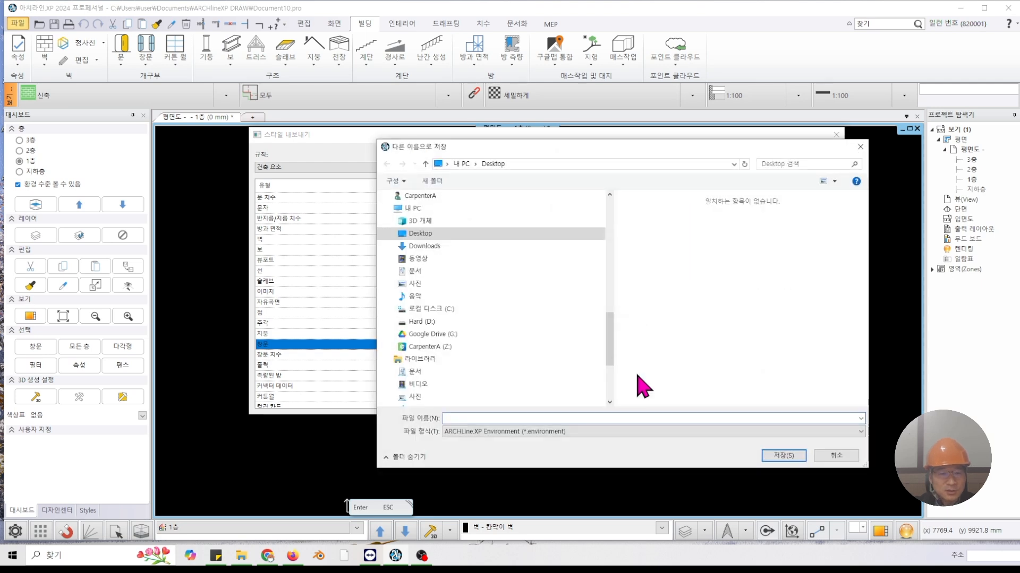
drag(526, 148, 535, 122)
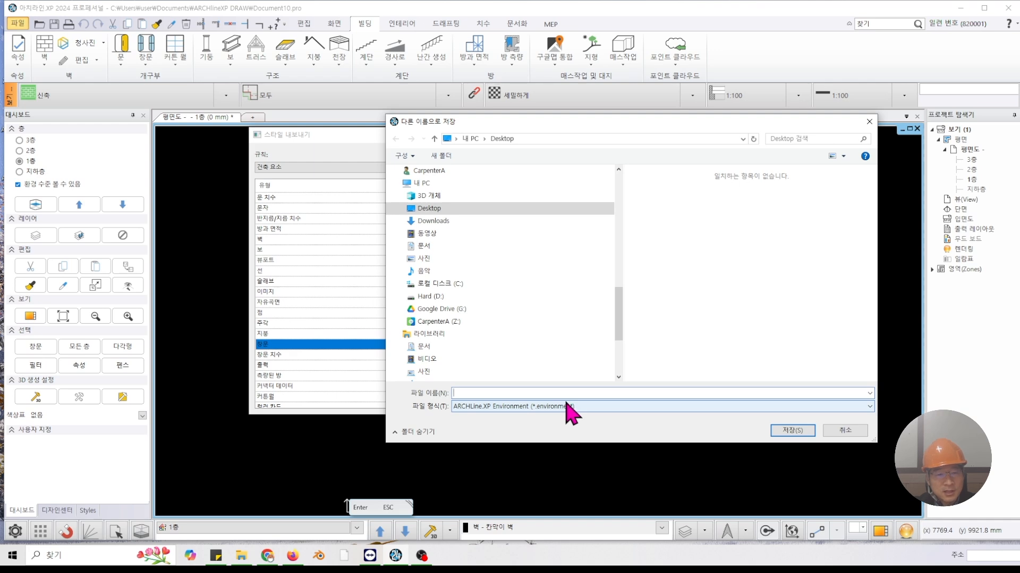
text(ffff)
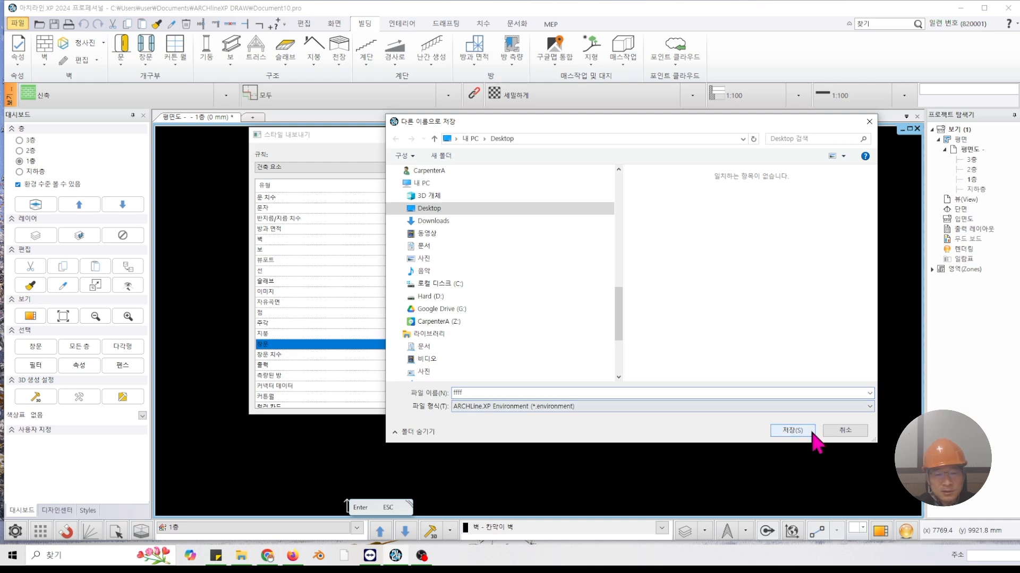
click(804, 430)
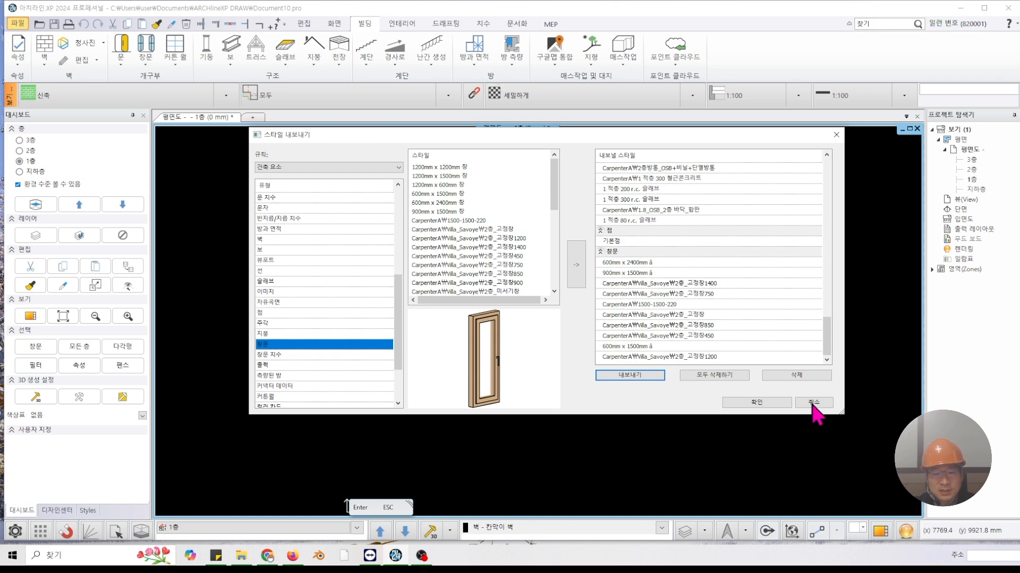
click(559, 292)
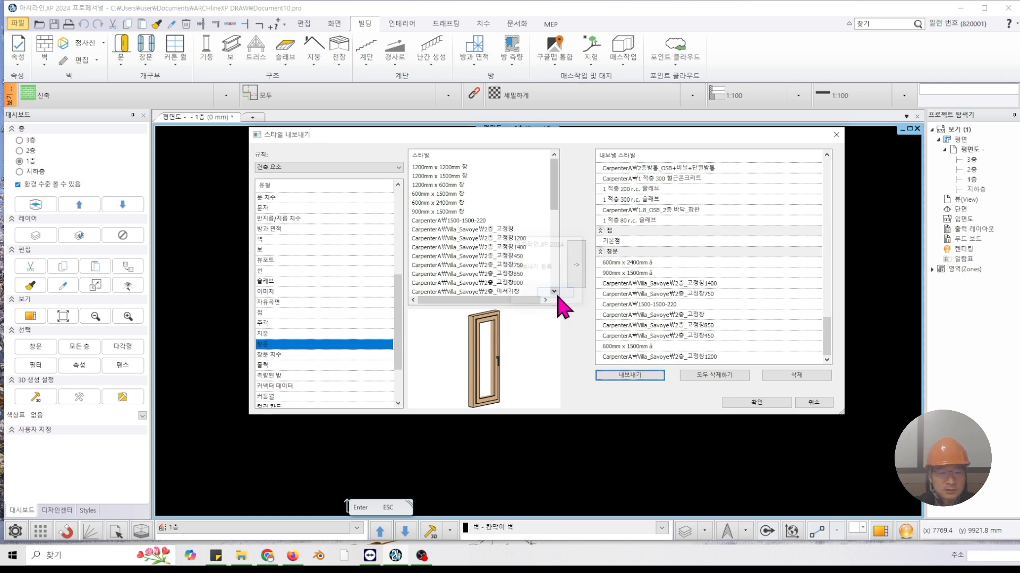
click(810, 404)
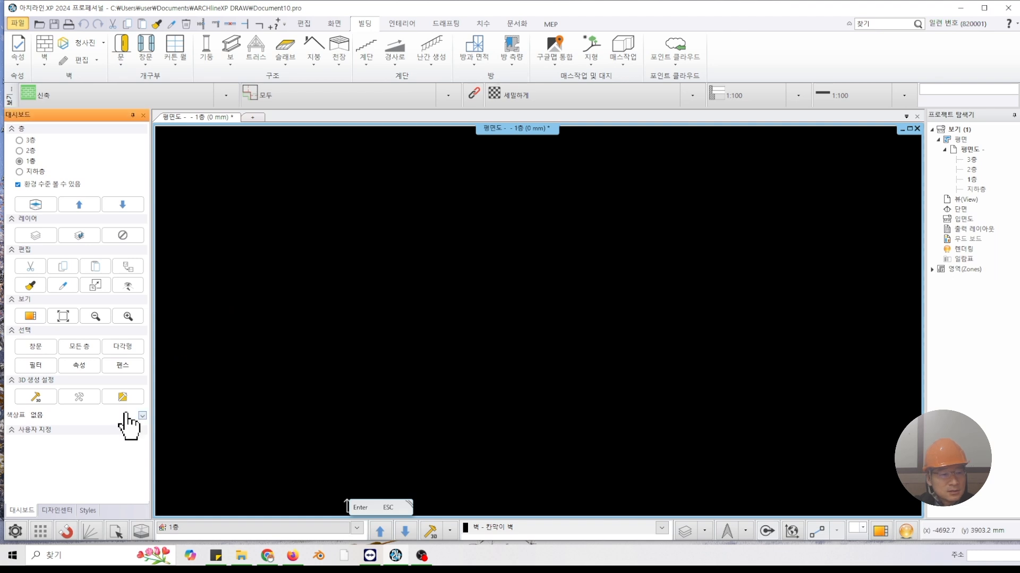
Bring up the material catalog (재질) in the Design Center and check its management options.
click(58, 511)
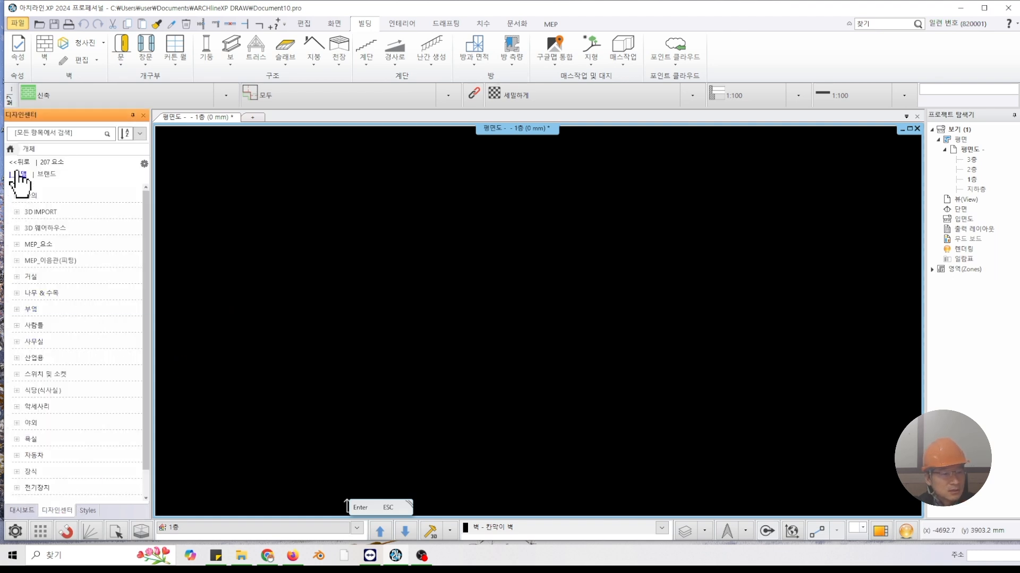
click(10, 149)
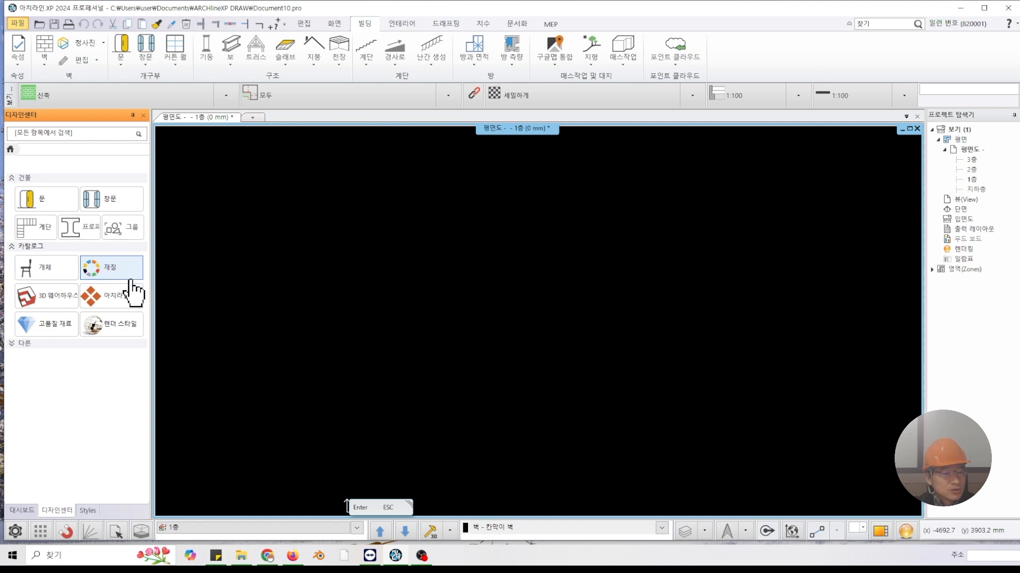
click(108, 268)
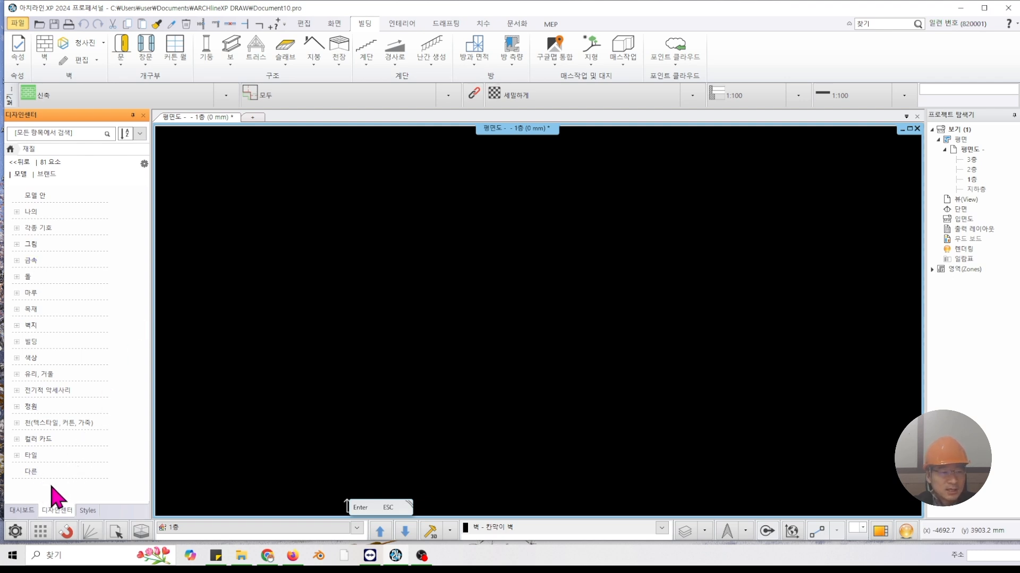
click(143, 163)
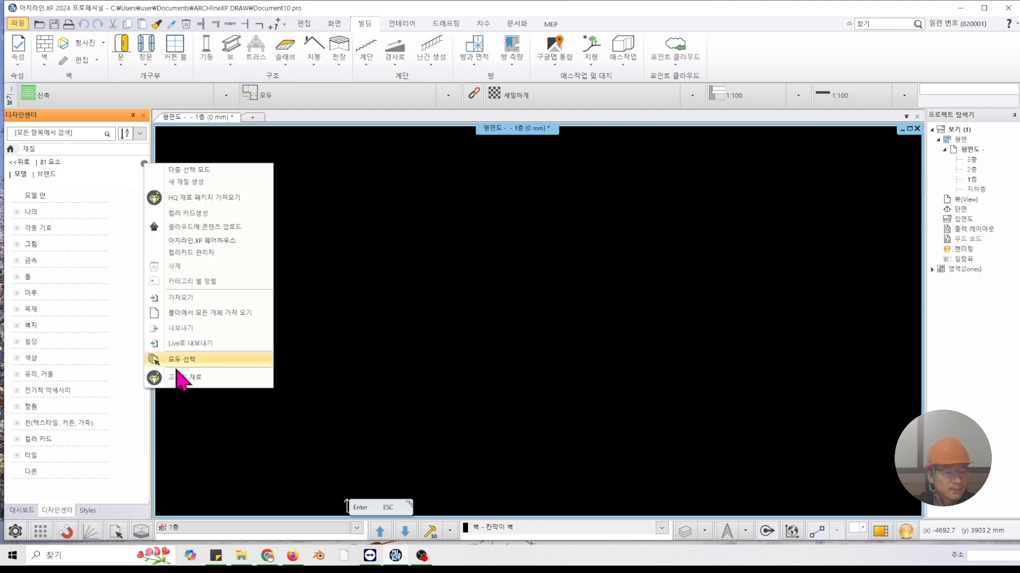
click(45, 507)
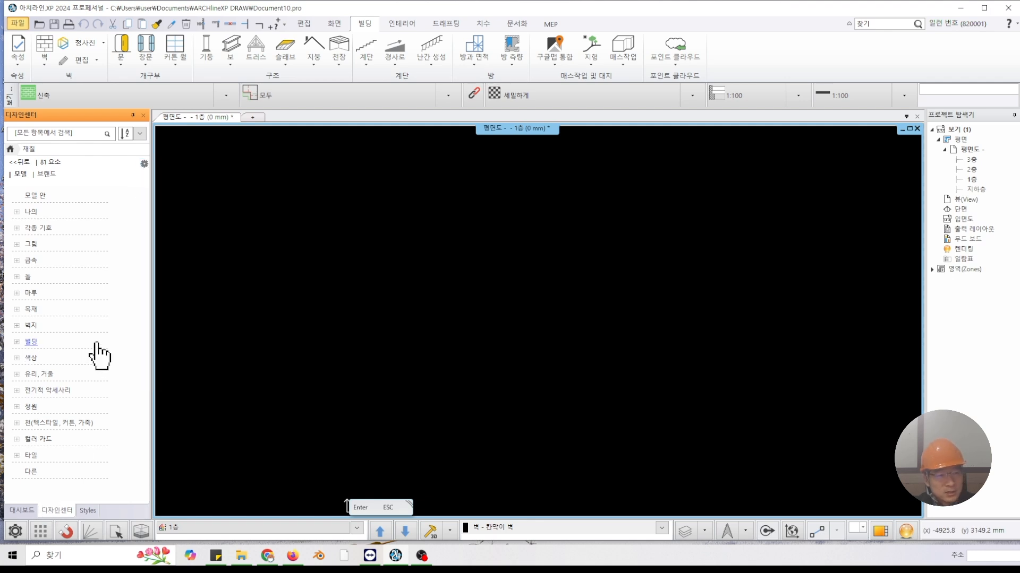
Open the Dark_cherry material from the wood decking category (목재, 데크).
click(17, 212)
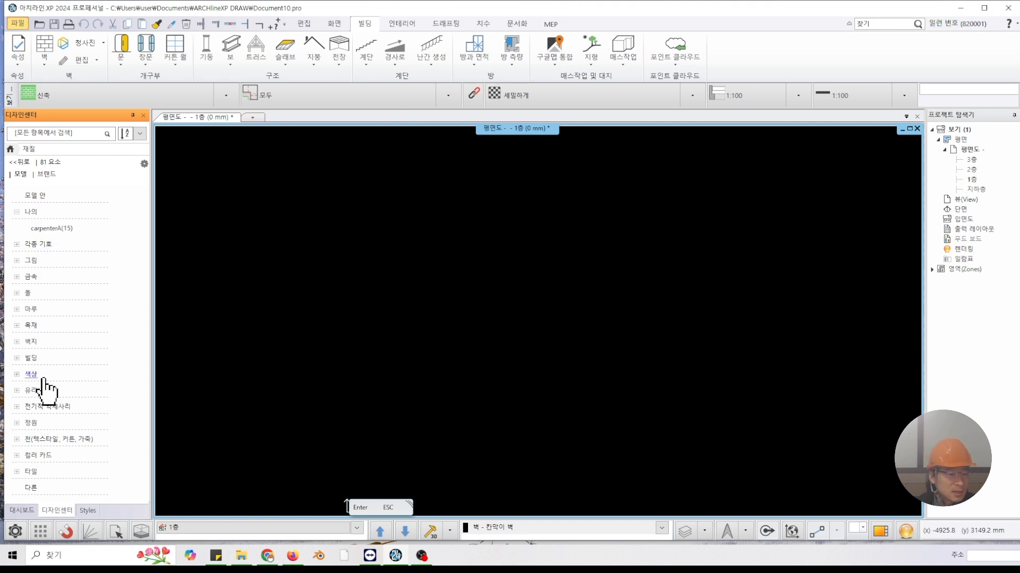
click(17, 325)
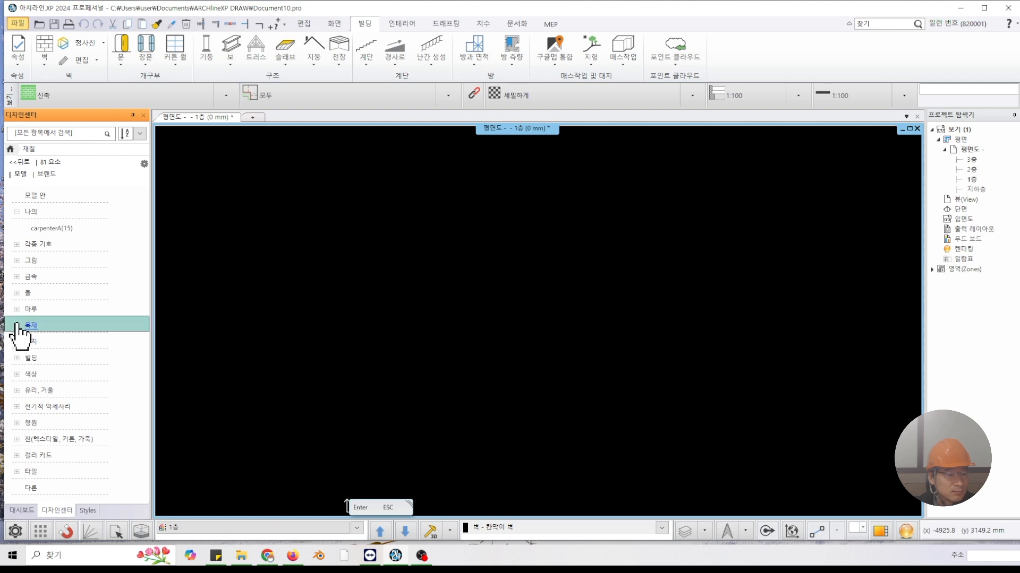
click(42, 358)
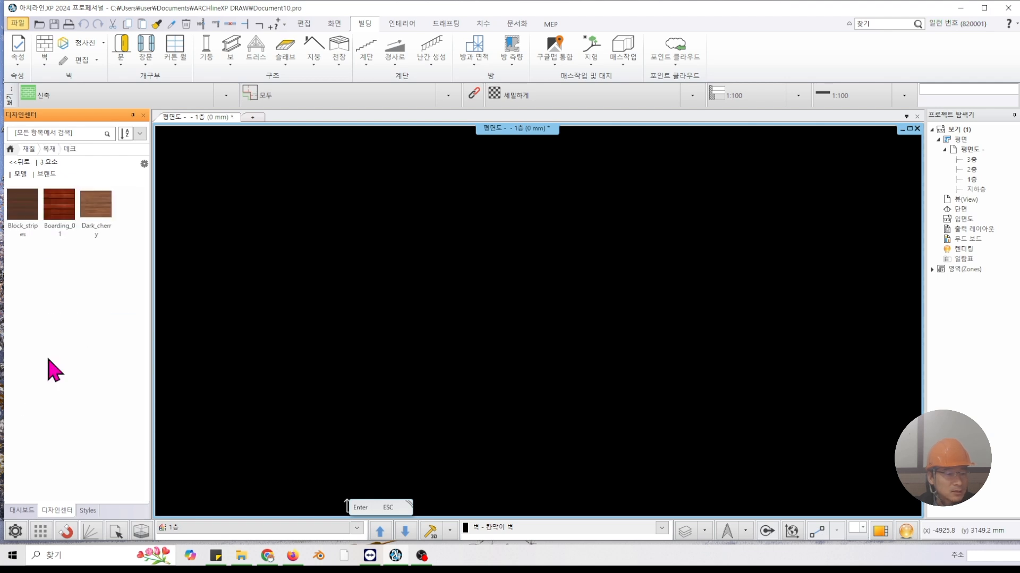
mouse_move(88, 212)
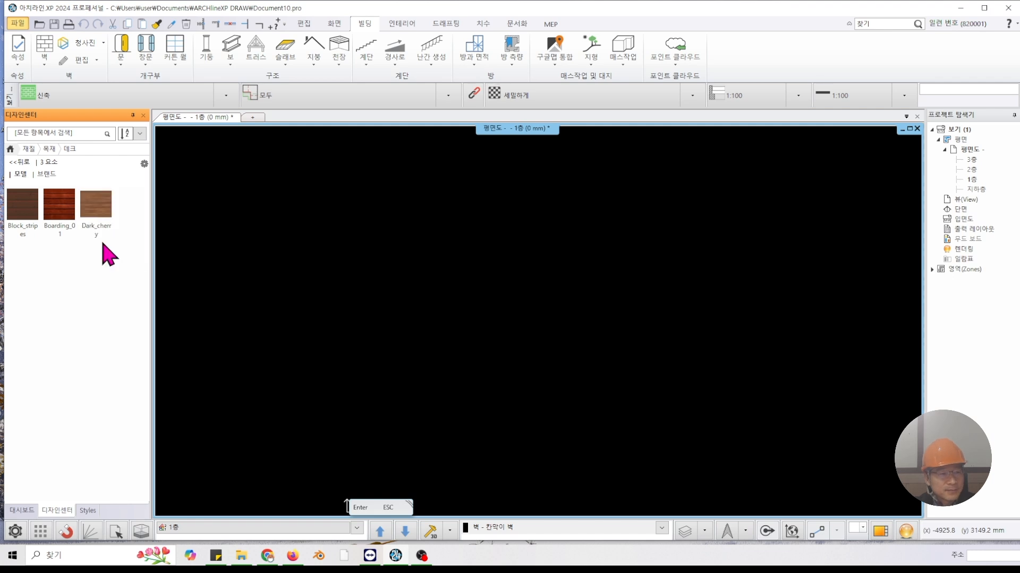
double_click(95, 222)
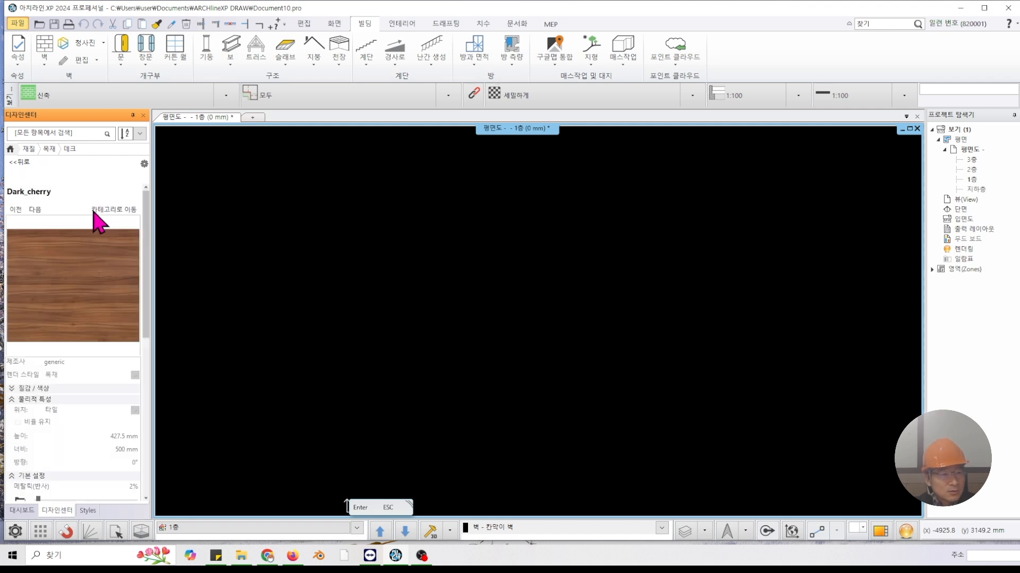
Copy the material properties from the appearance settings of Dark_cherry.
click(144, 164)
click(189, 174)
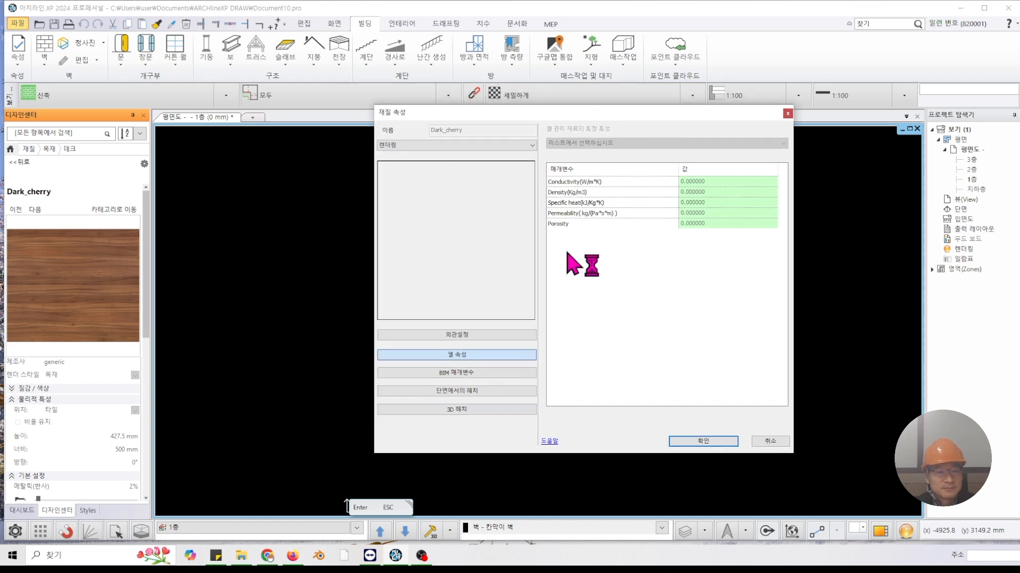
click(484, 335)
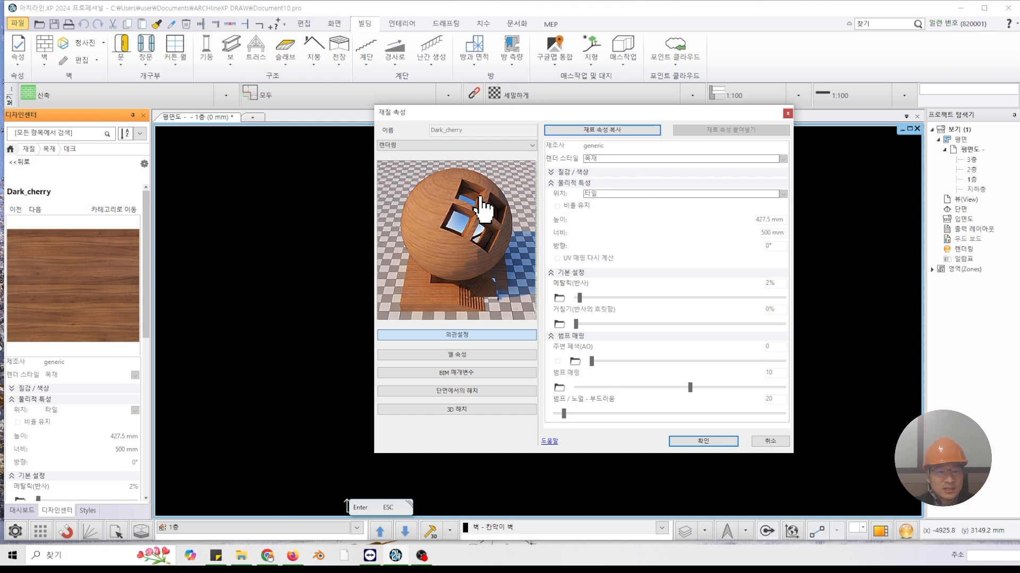
click(601, 130)
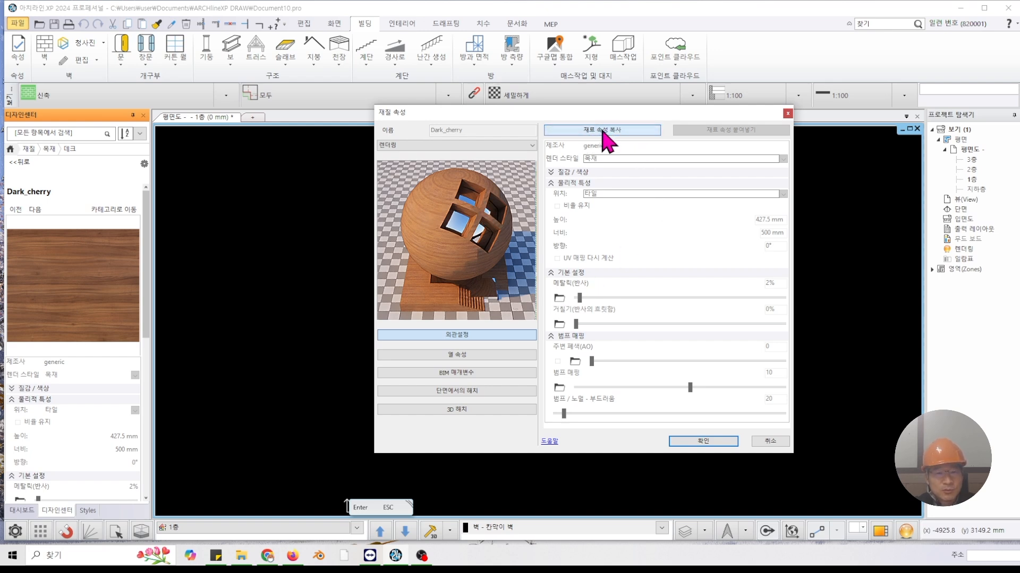
click(717, 442)
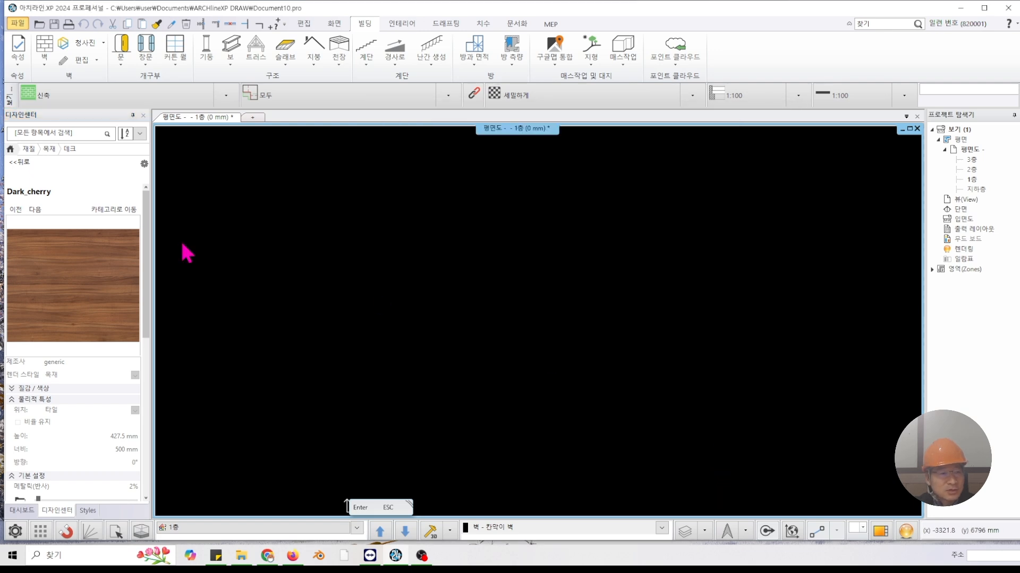
Start a new material in the material catalog and paste the copied wood properties into it.
click(10, 149)
click(103, 267)
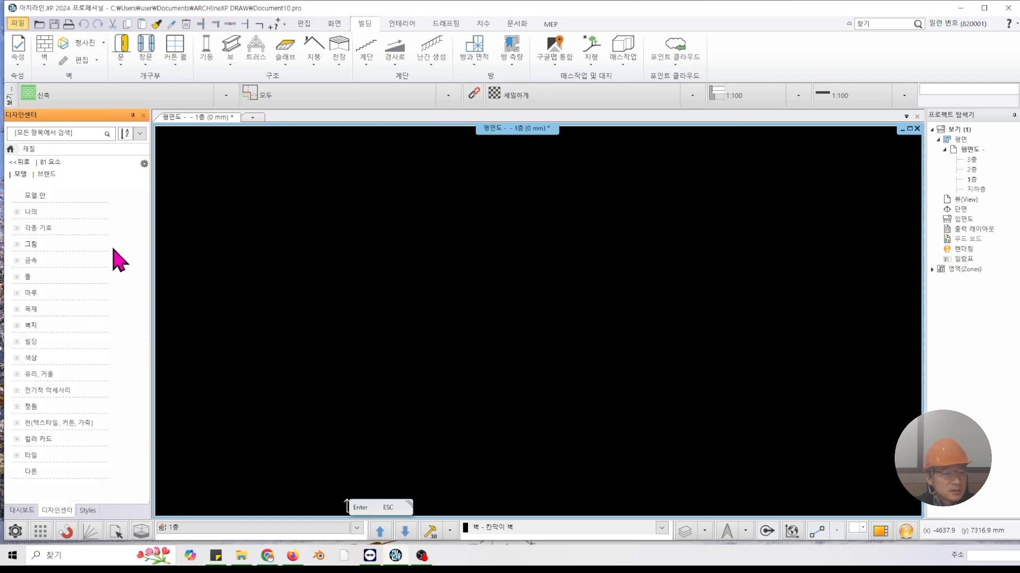
click(144, 164)
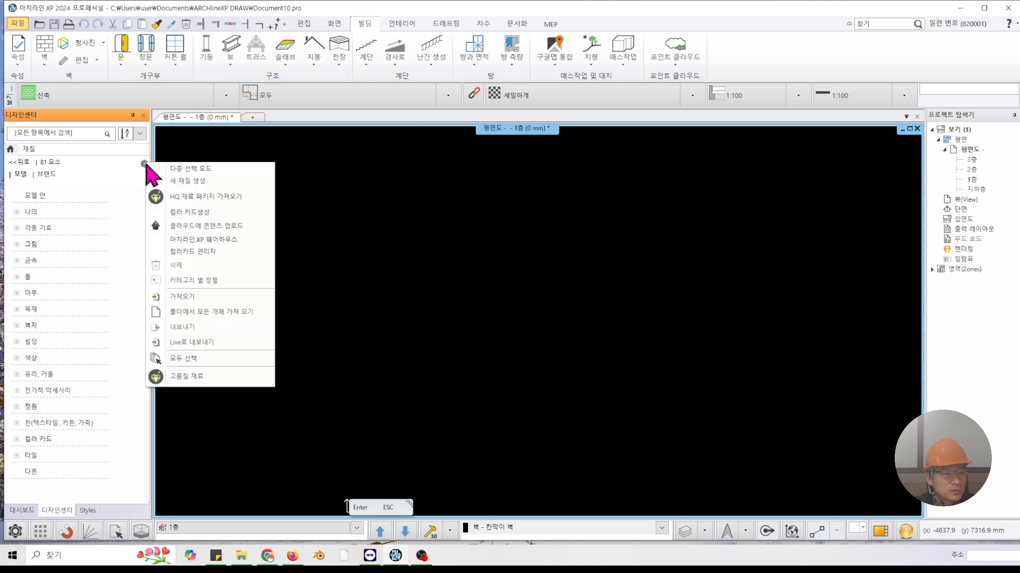
click(202, 182)
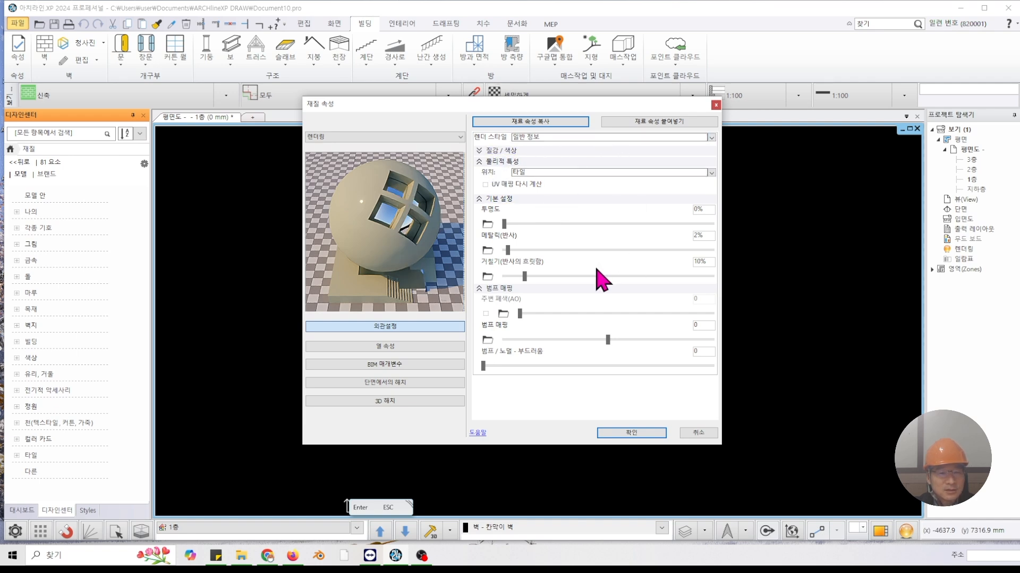
click(641, 127)
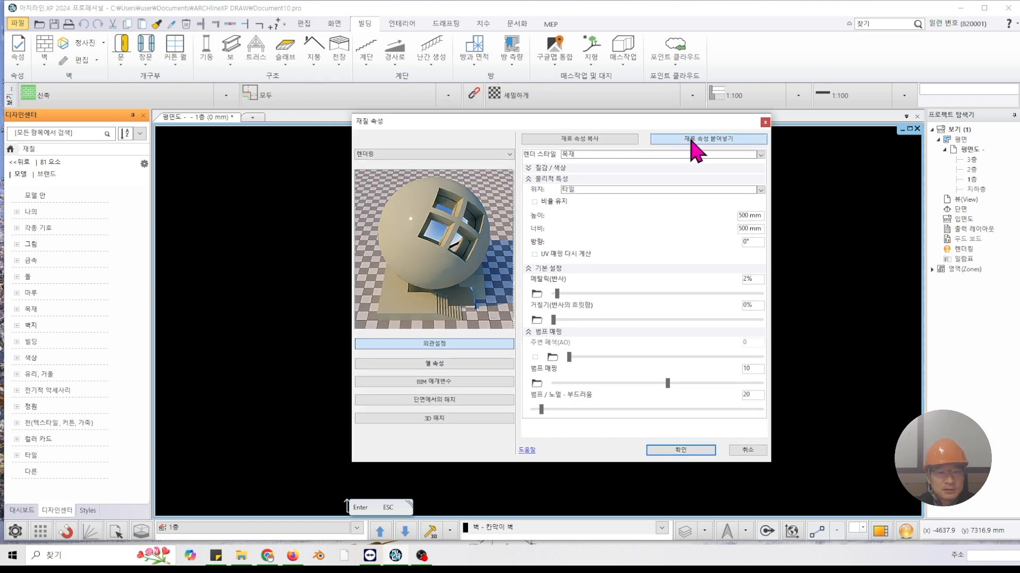
Save the new material to the library as material, in subcategory ABC of the 나의 category.
click(685, 450)
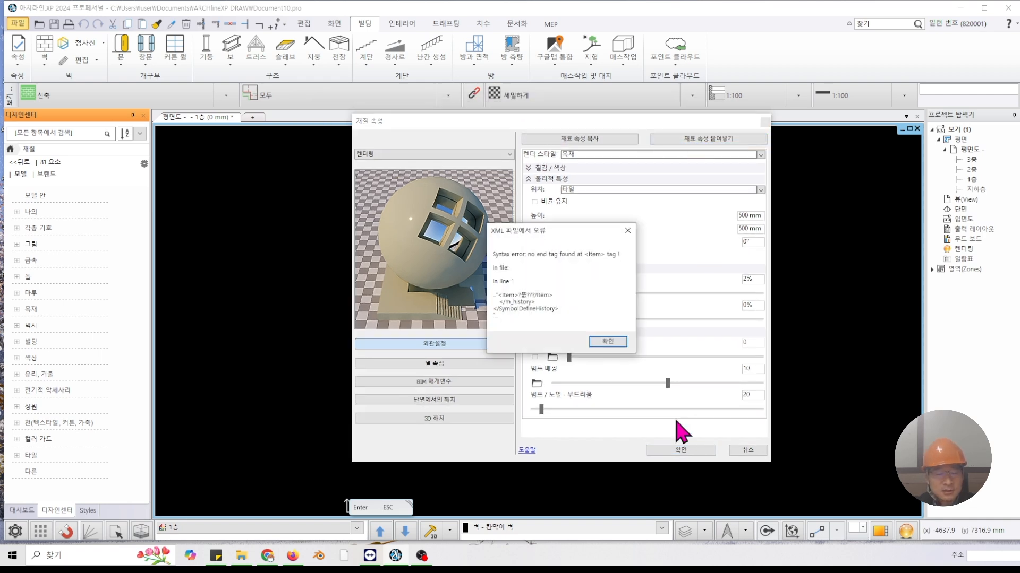
click(605, 341)
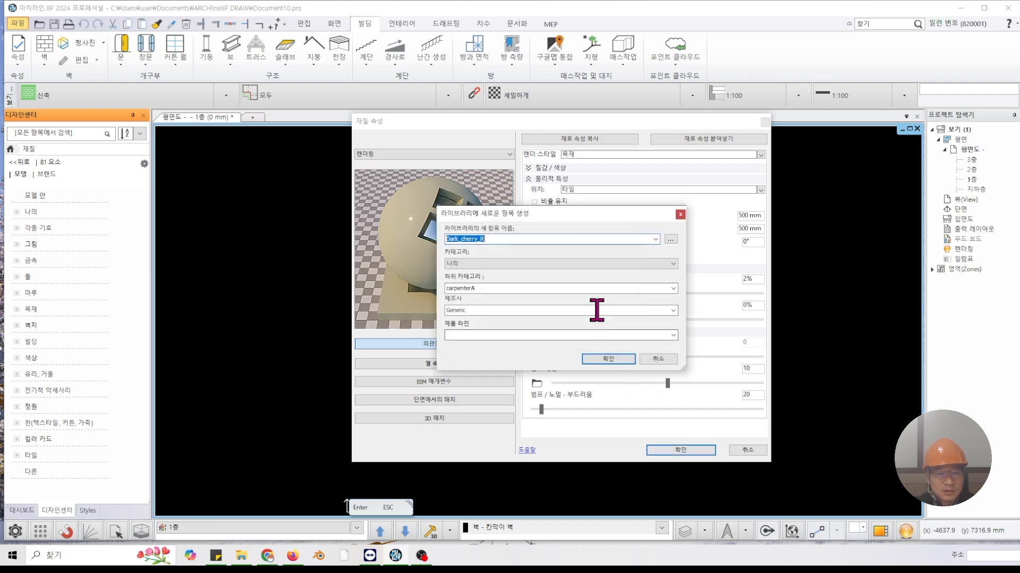
double_click(499, 288)
text(ABC)
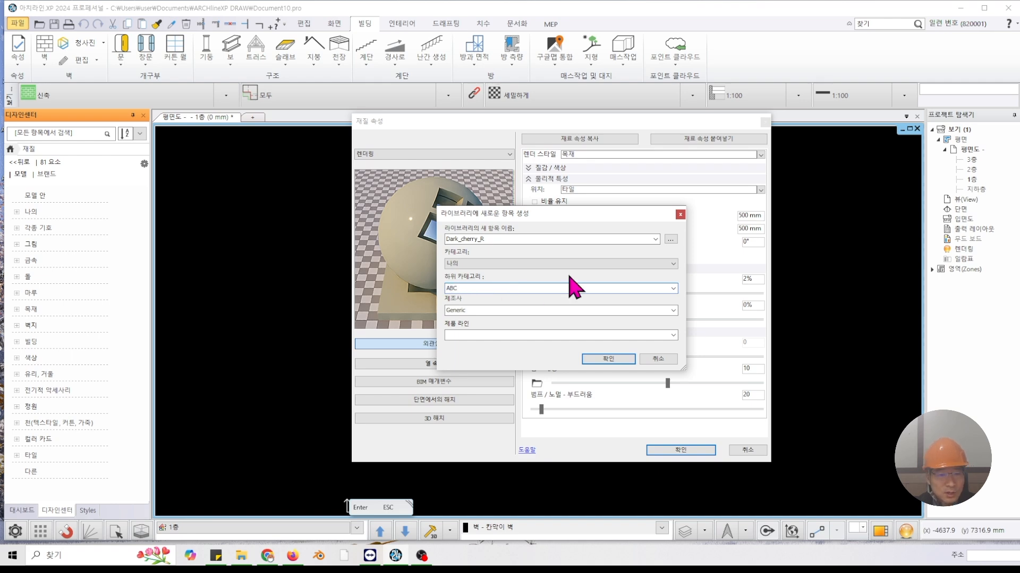
double_click(512, 238)
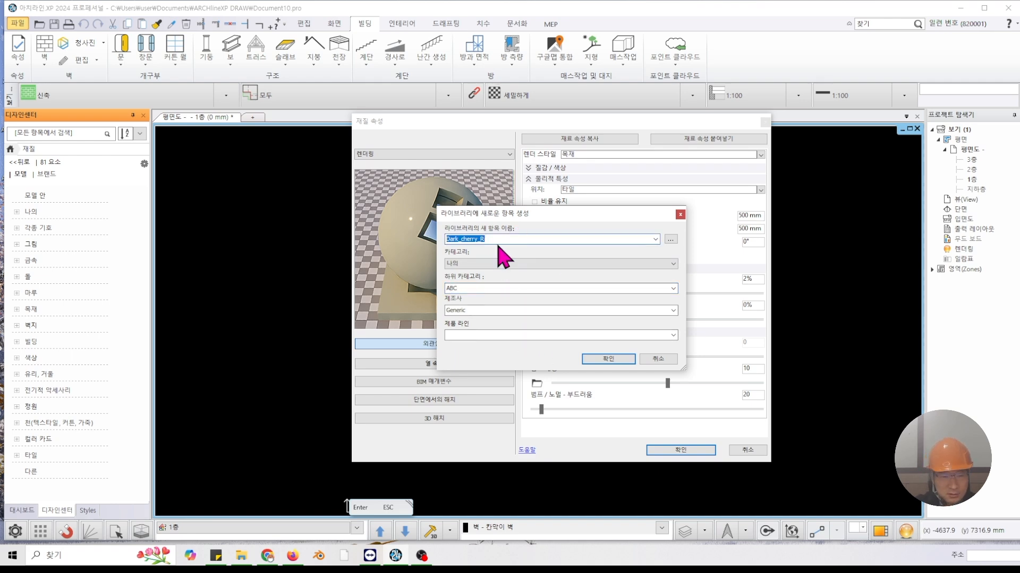
text(d)
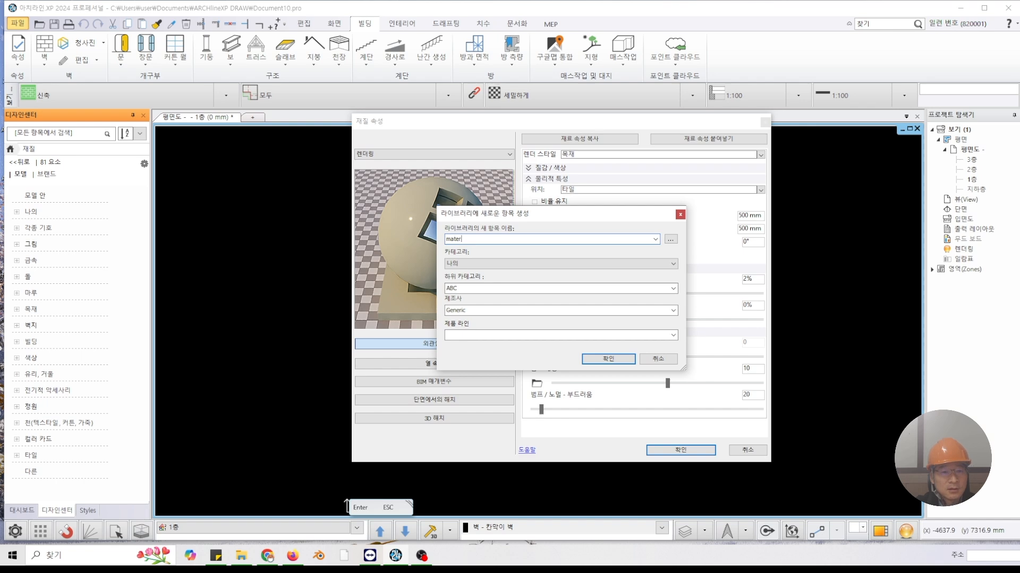
click(607, 359)
click(607, 342)
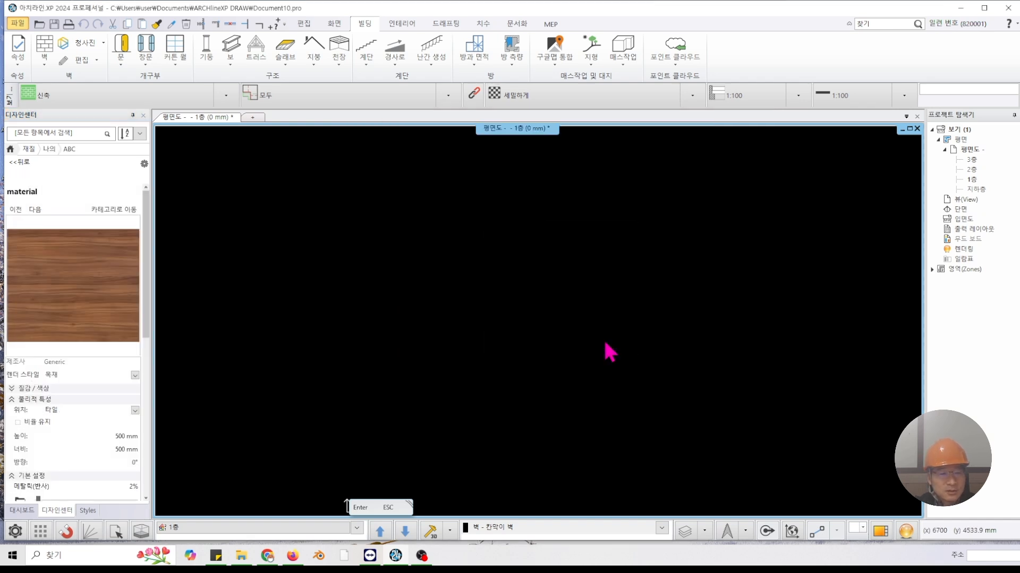
Look up the saved material in the ABC subcategory of 나의, and return to the material category list.
click(30, 151)
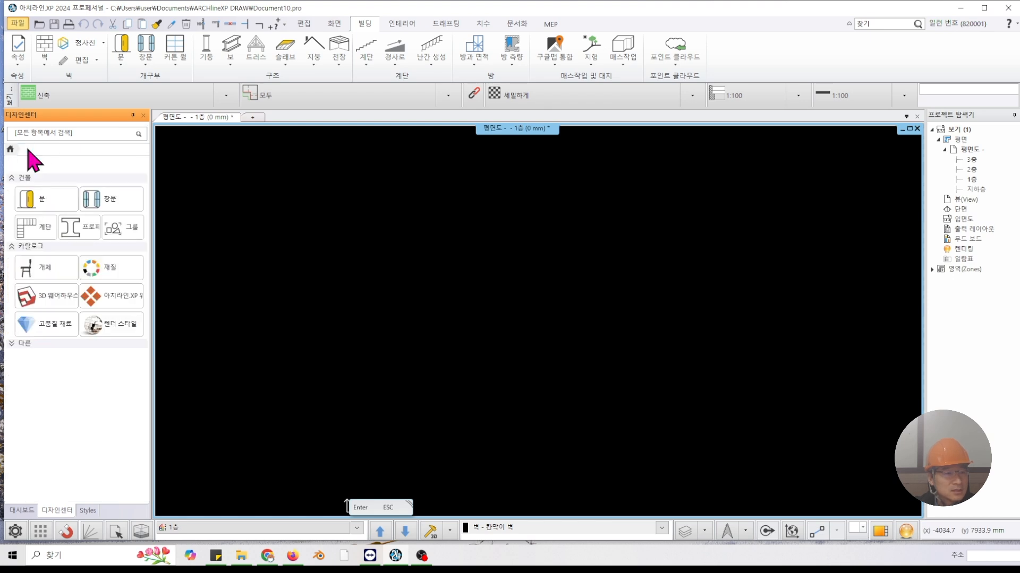
click(66, 270)
click(17, 212)
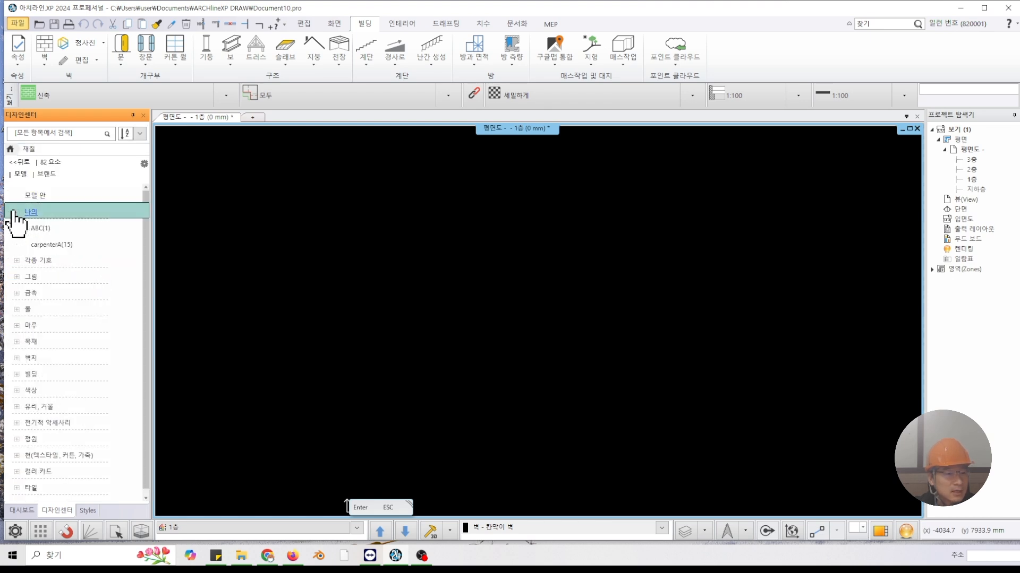
click(41, 229)
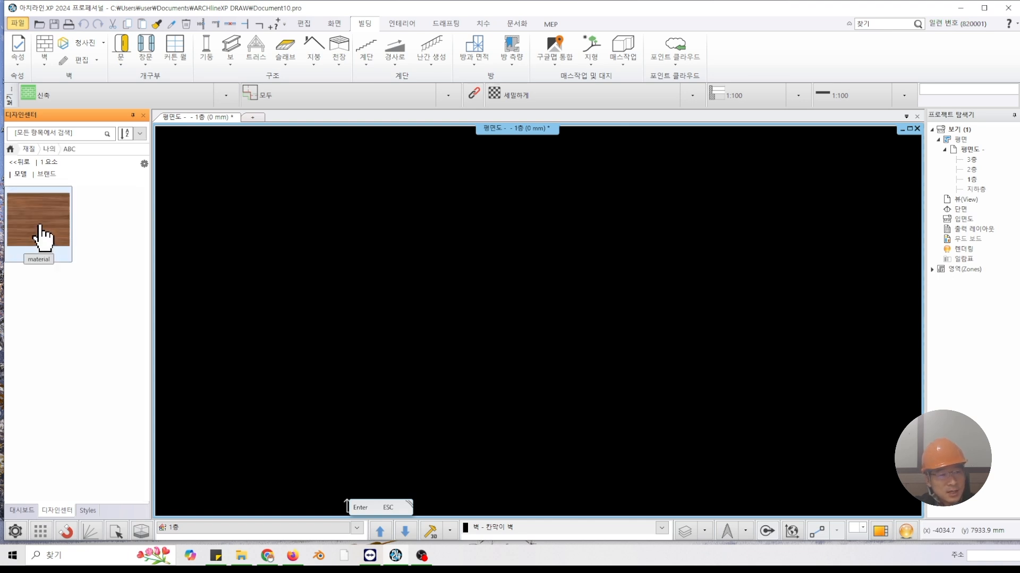
click(20, 162)
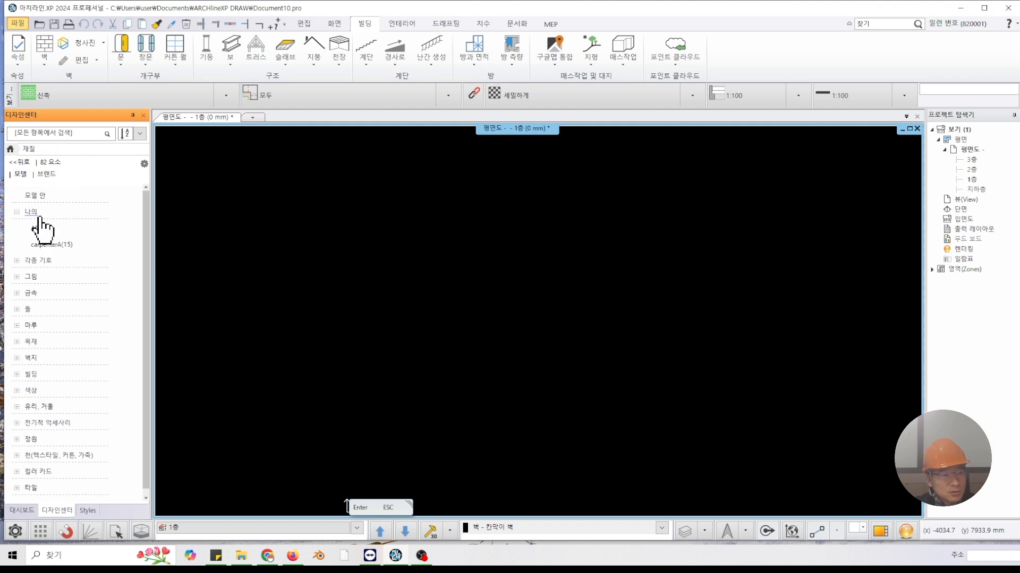
Check which actions are offered for a built-in material in the 작업상판 subcategory of 목재, and return to the material categories.
click(51, 344)
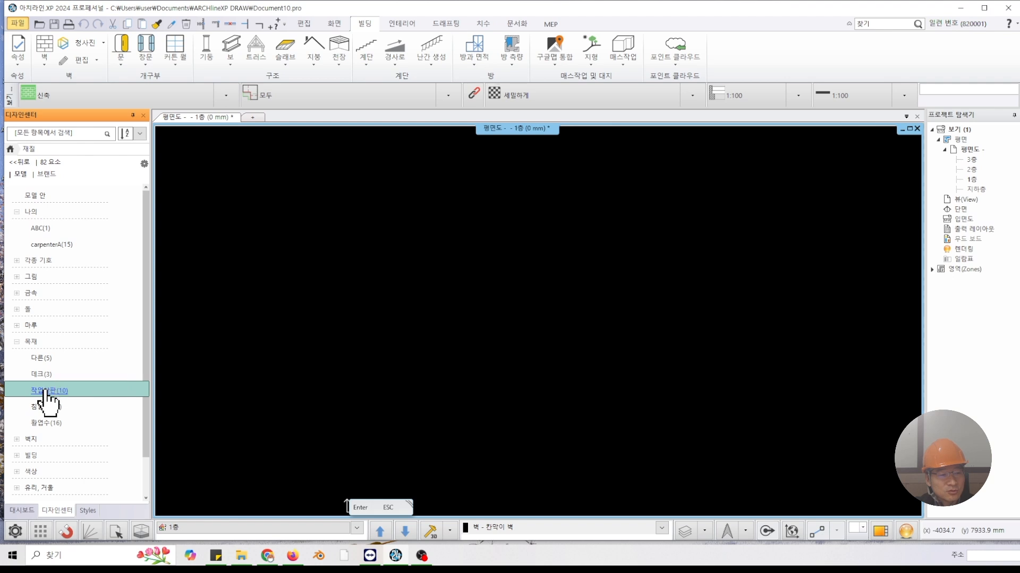
click(53, 393)
right_click(67, 260)
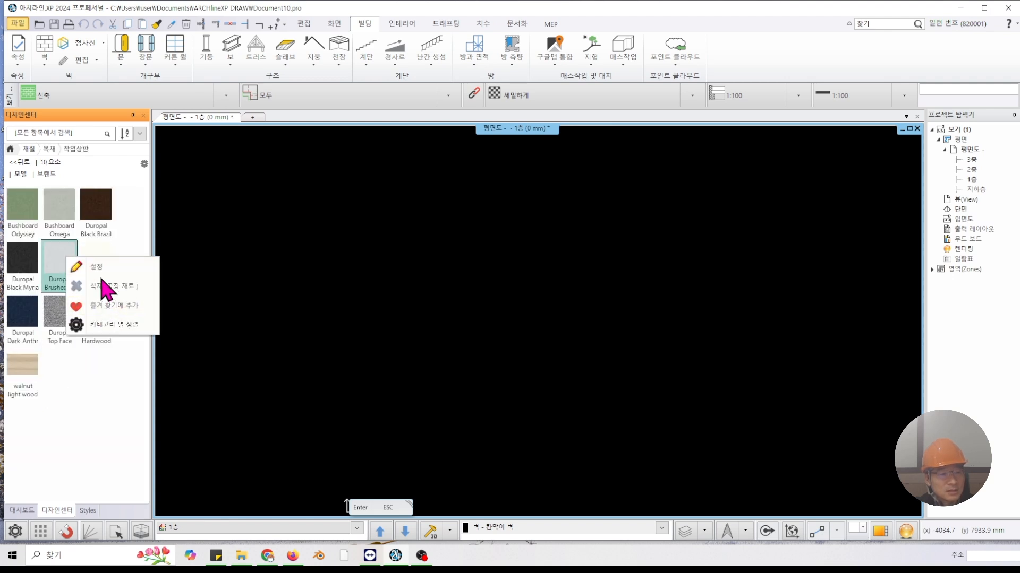
click(21, 162)
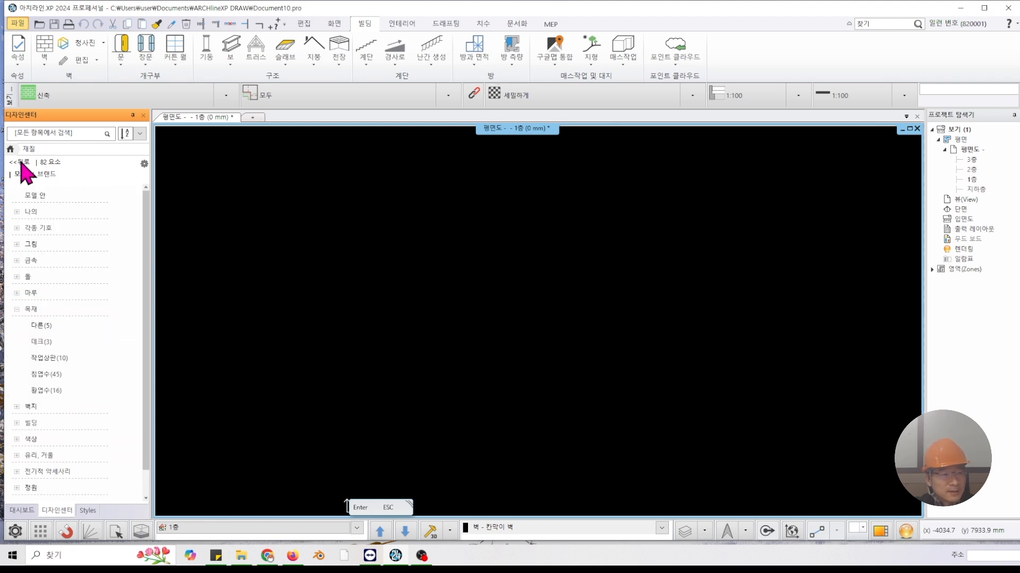
Check which actions are offered for the custom material in the ABC subcategory of 나의, and return to the material categories.
click(35, 211)
click(45, 228)
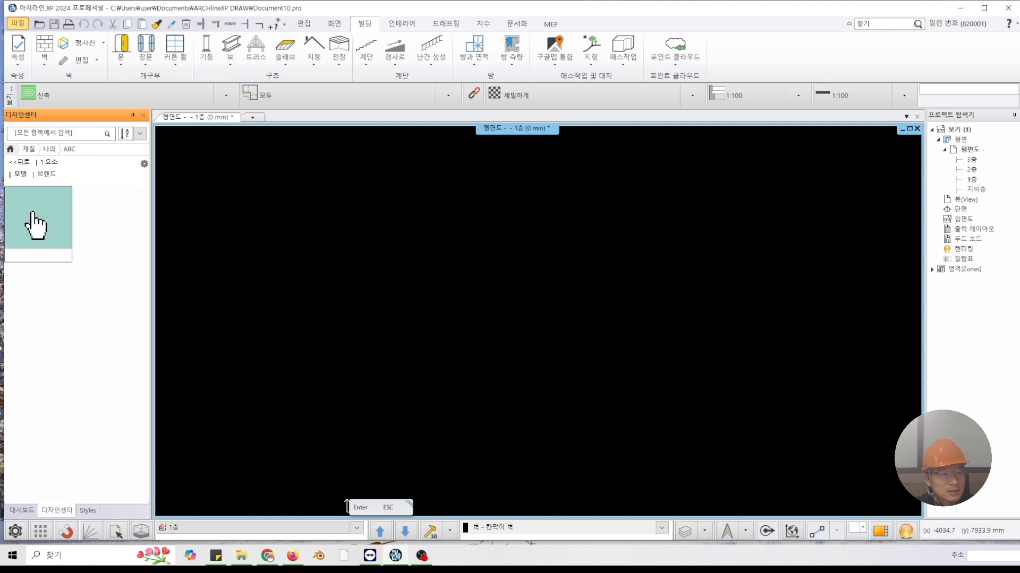
right_click(33, 213)
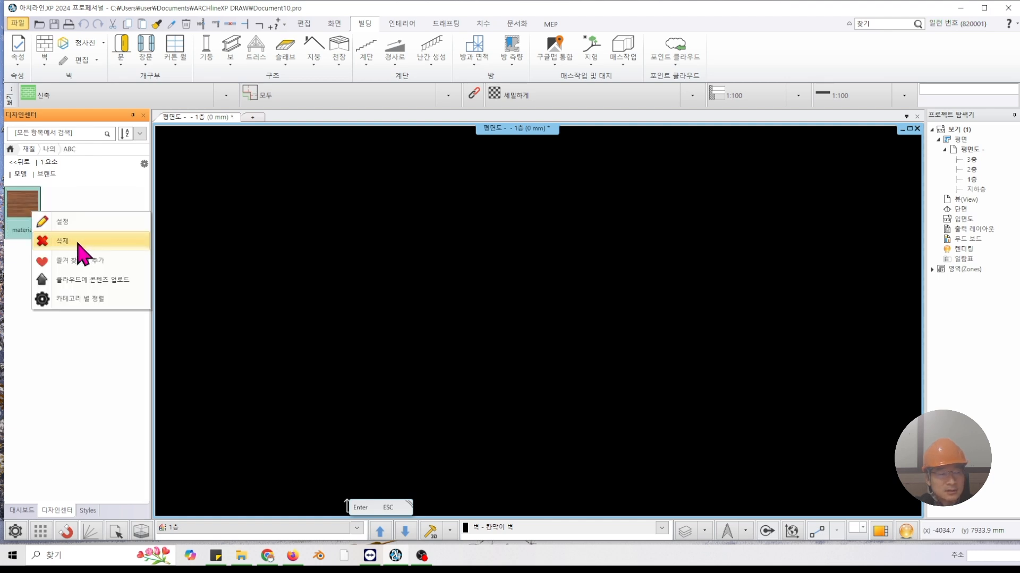
click(61, 325)
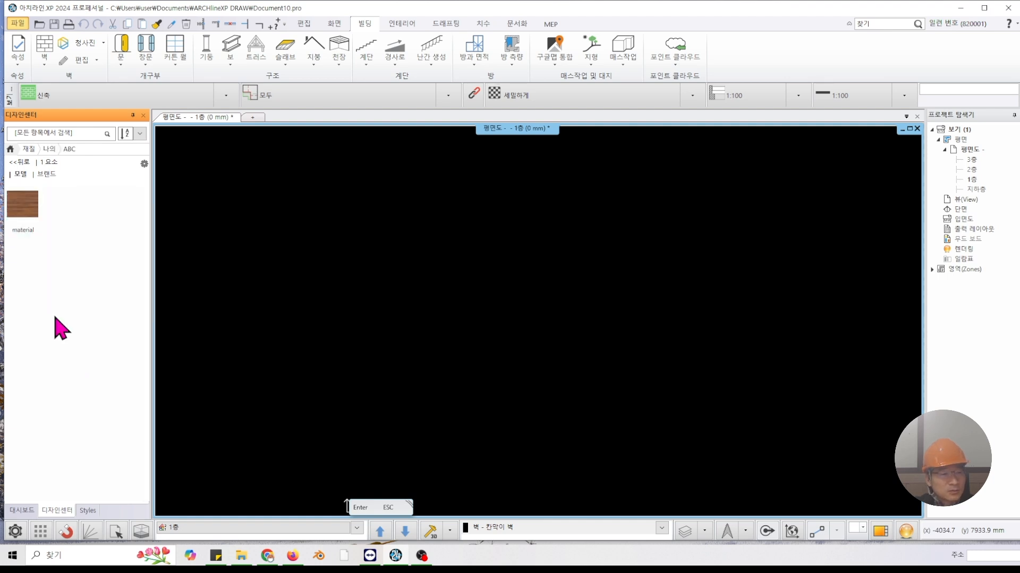
click(18, 162)
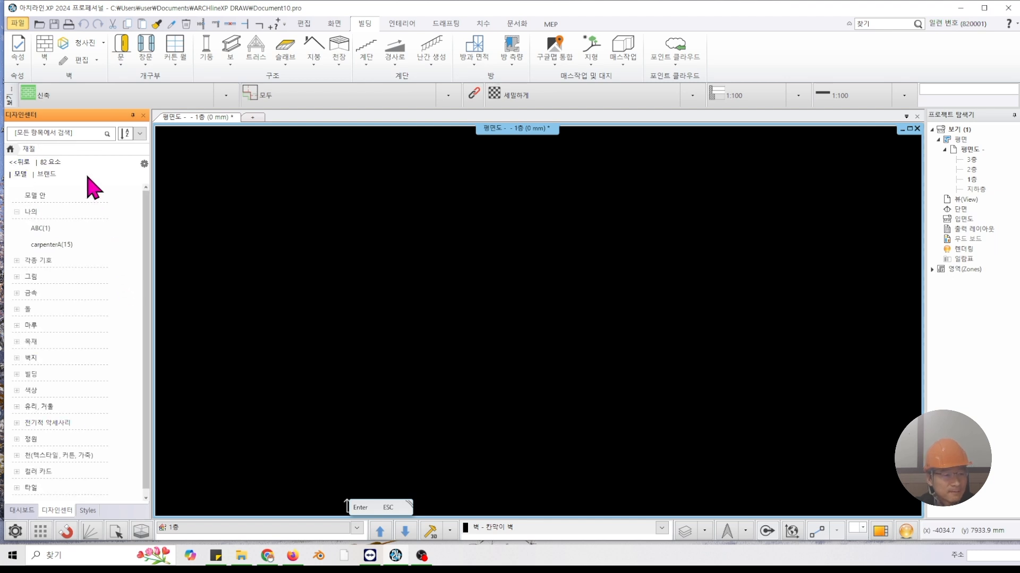
Delete the stone bowl object from the poharak, üvegek, tálak subcategory of 부엌 in the object catalog.
click(11, 149)
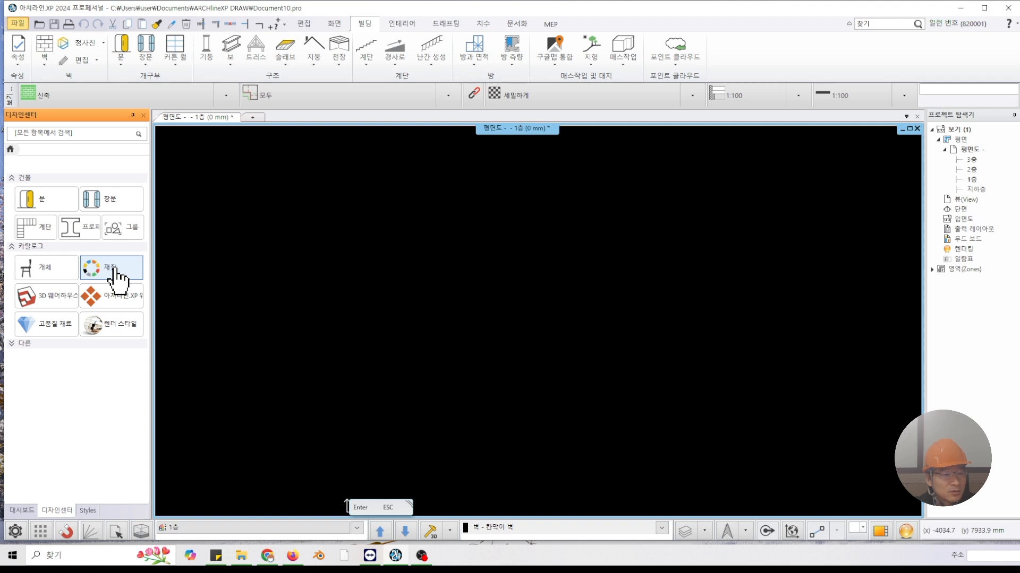
click(46, 271)
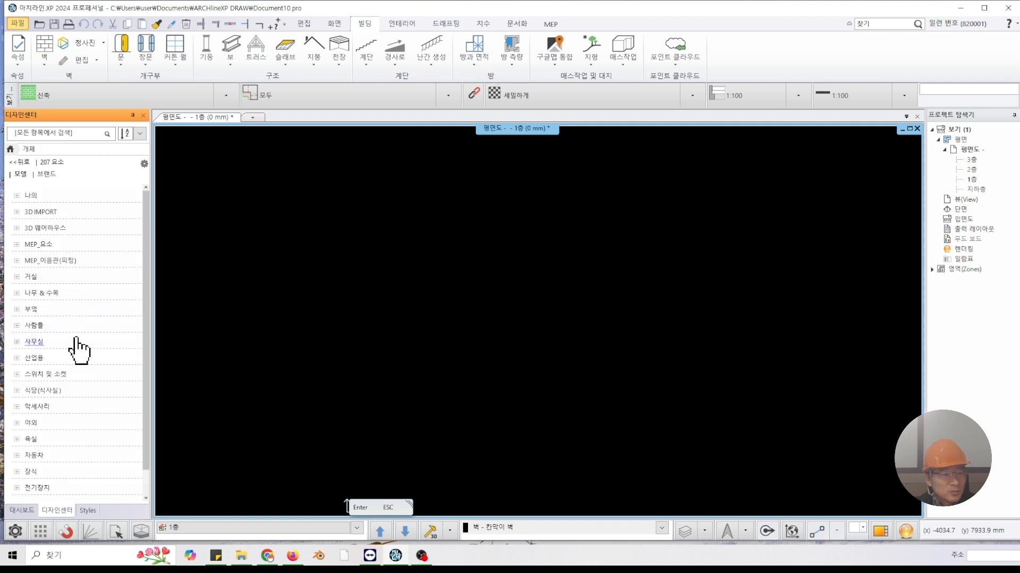
click(33, 309)
click(54, 345)
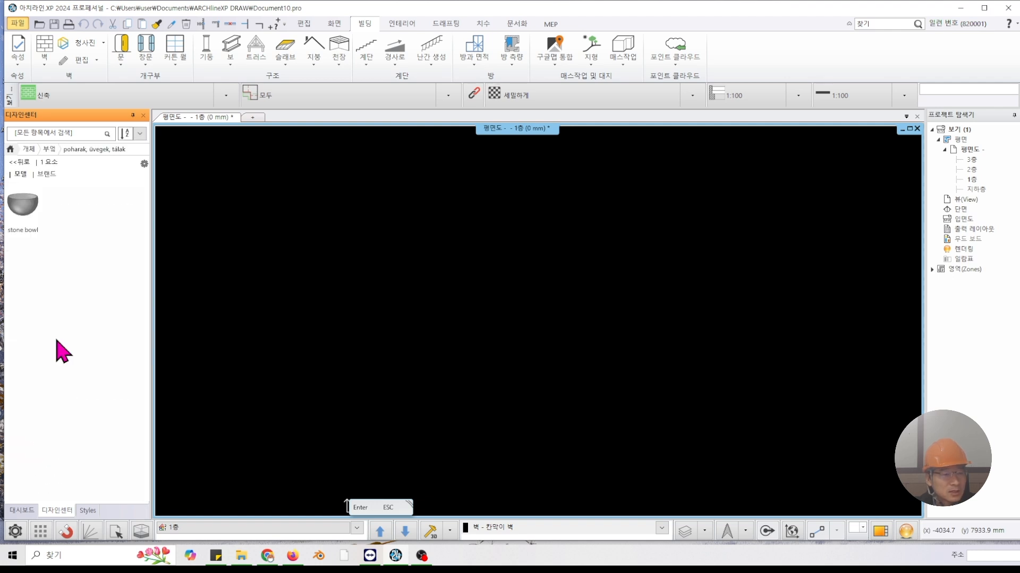
right_click(29, 211)
click(75, 252)
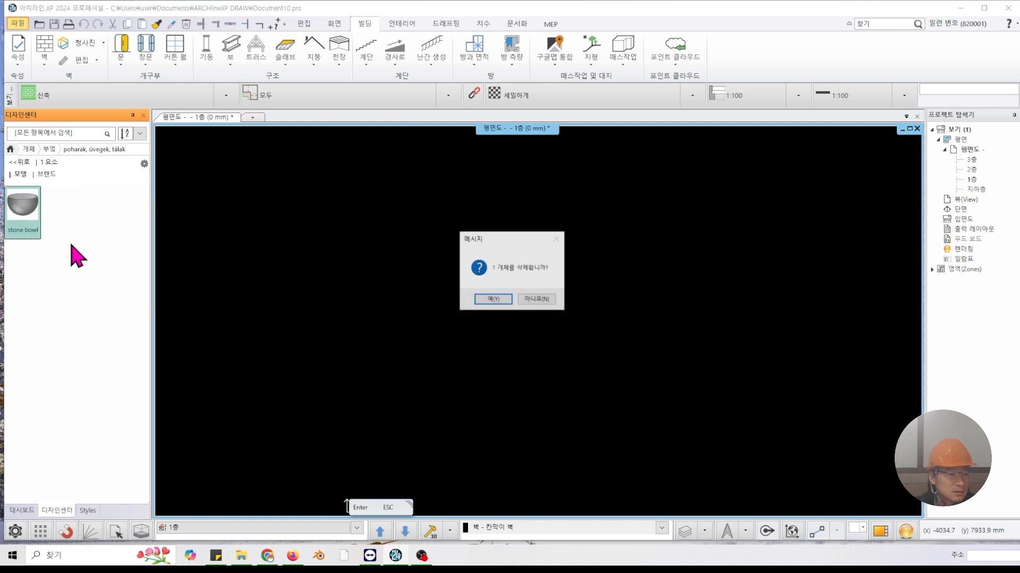
click(494, 299)
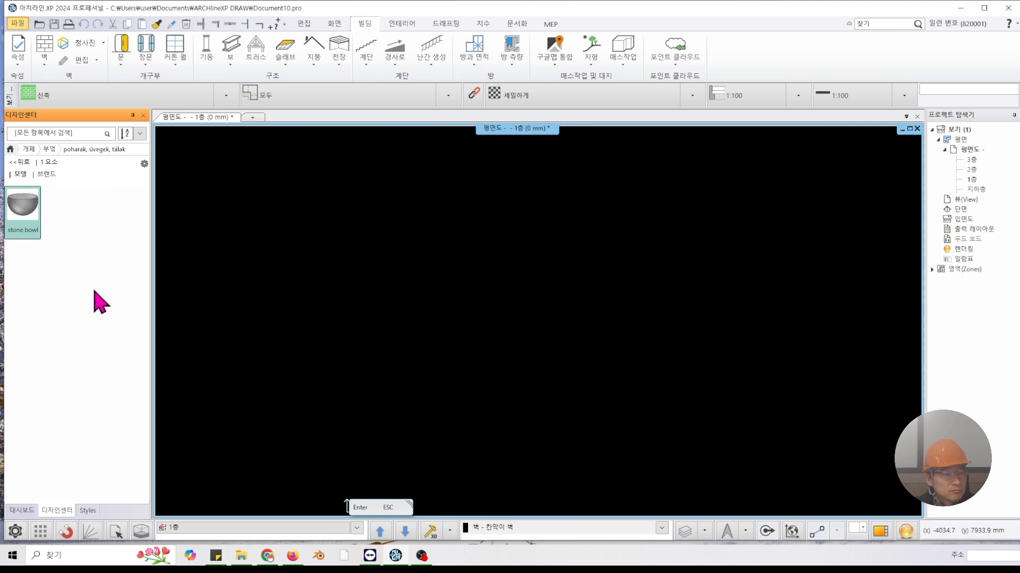
key(Delete)
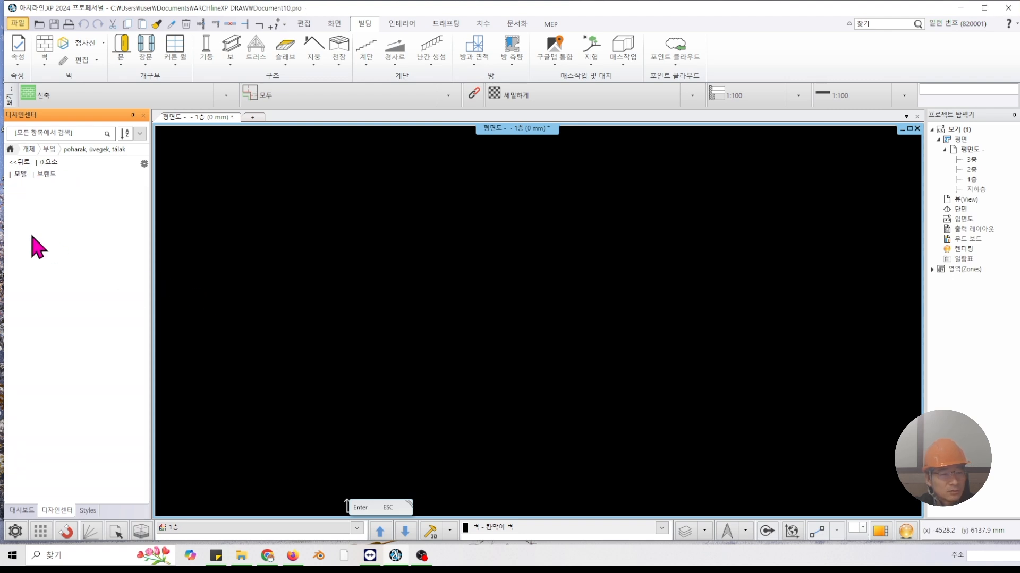
Check which actions are offered for a framed railing object in the 난간 subcategory of 산업용, and return to the object categories.
click(11, 149)
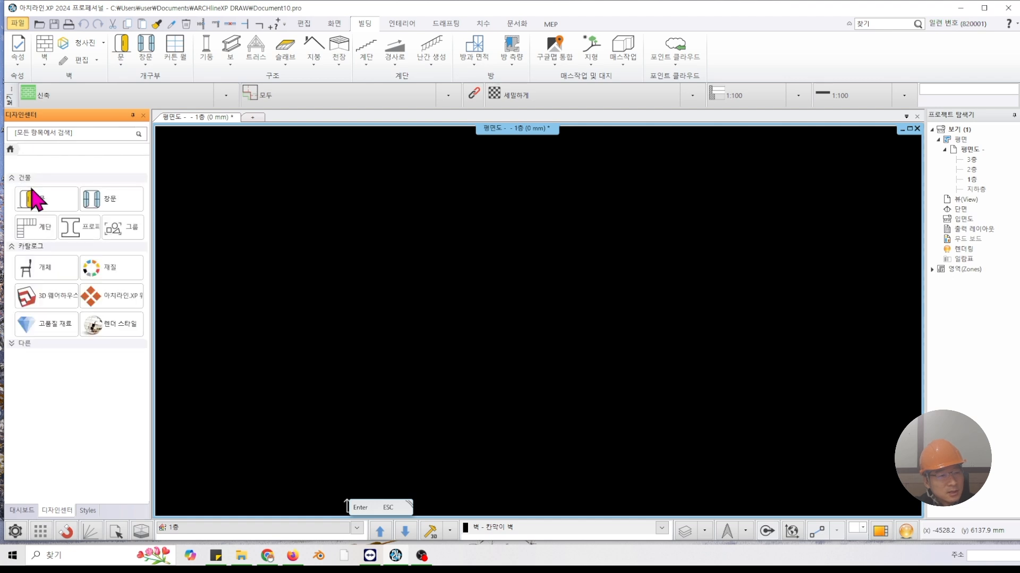
click(48, 274)
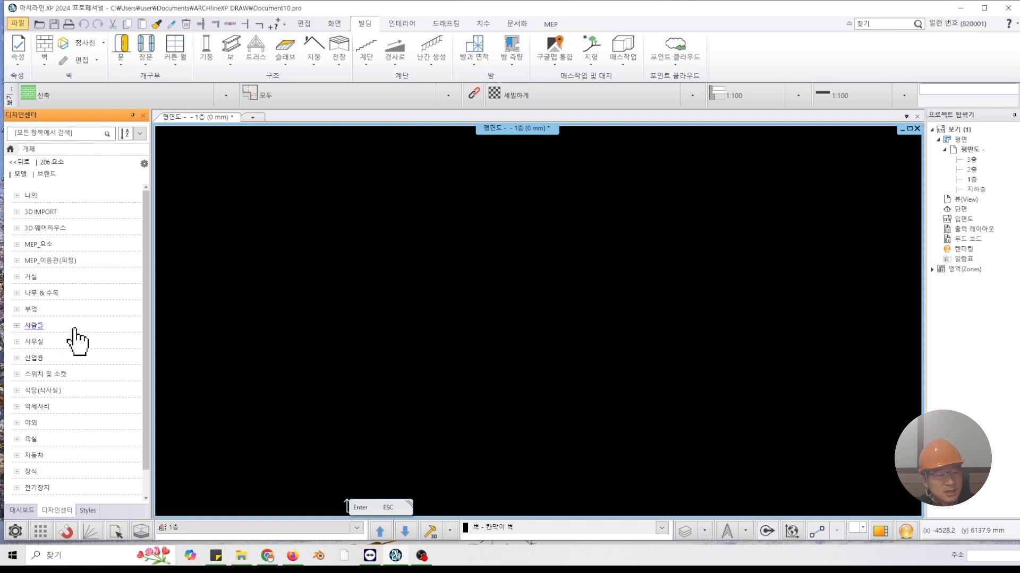
click(43, 358)
click(52, 407)
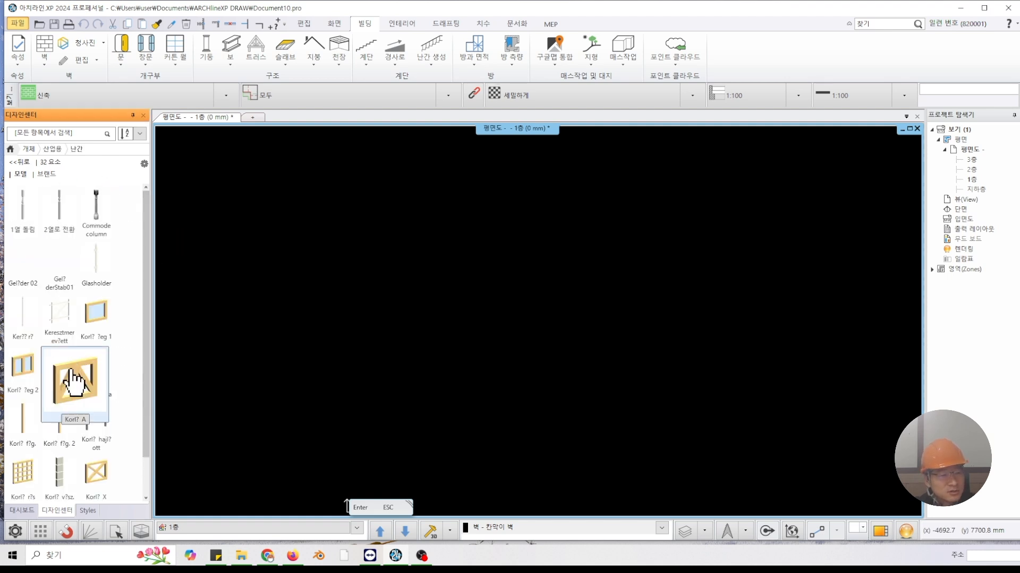
right_click(101, 313)
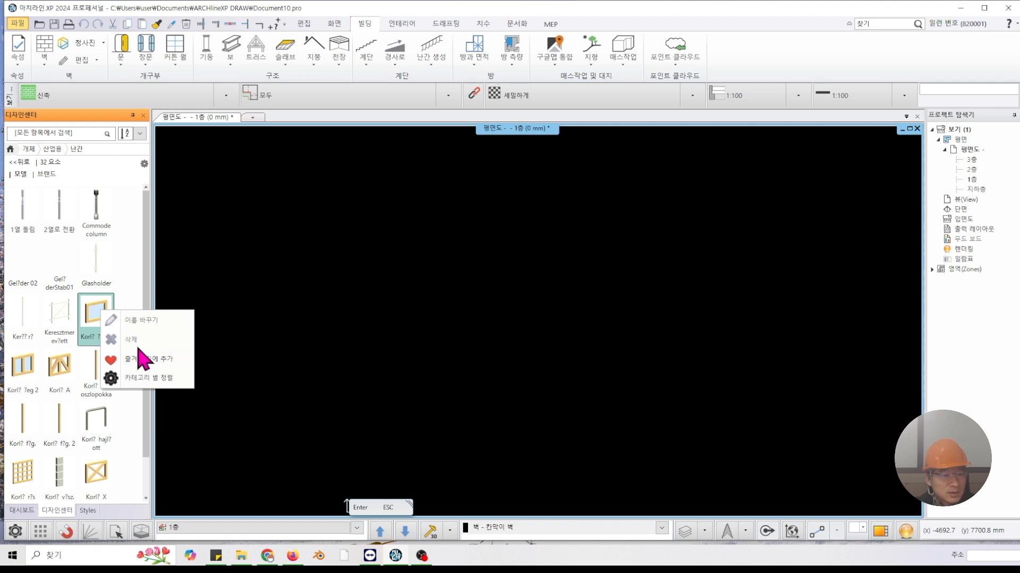
click(20, 176)
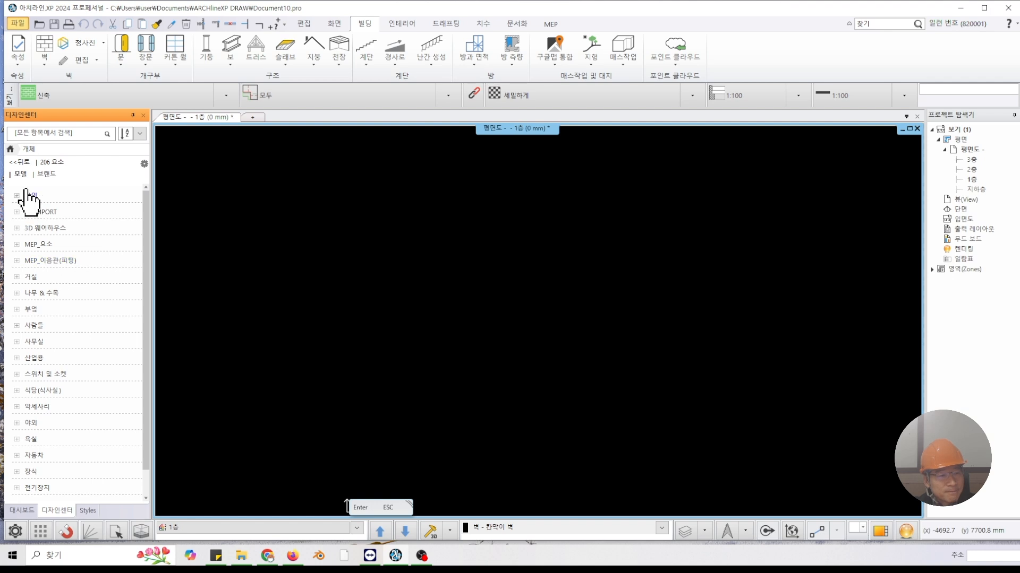
Look through the 나의 subcategories and the puff subcategory of 거실 in the object catalog, and return to the category list.
click(25, 194)
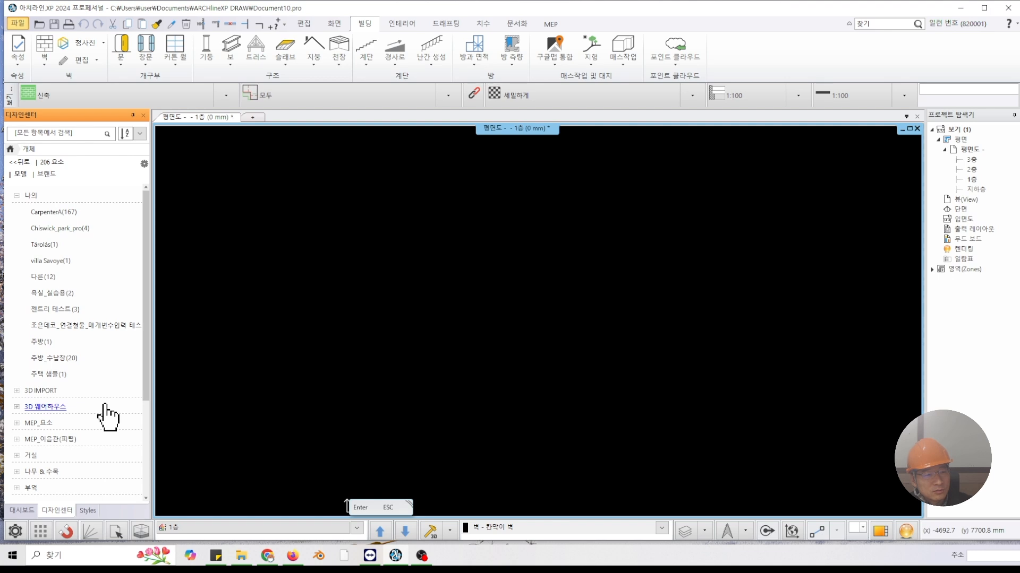
click(29, 456)
click(61, 470)
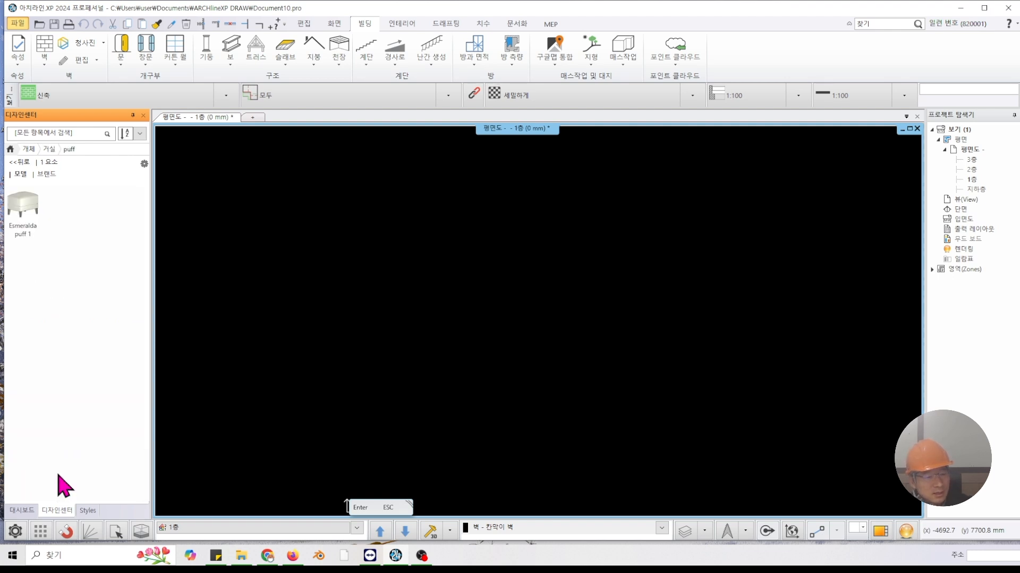
click(18, 162)
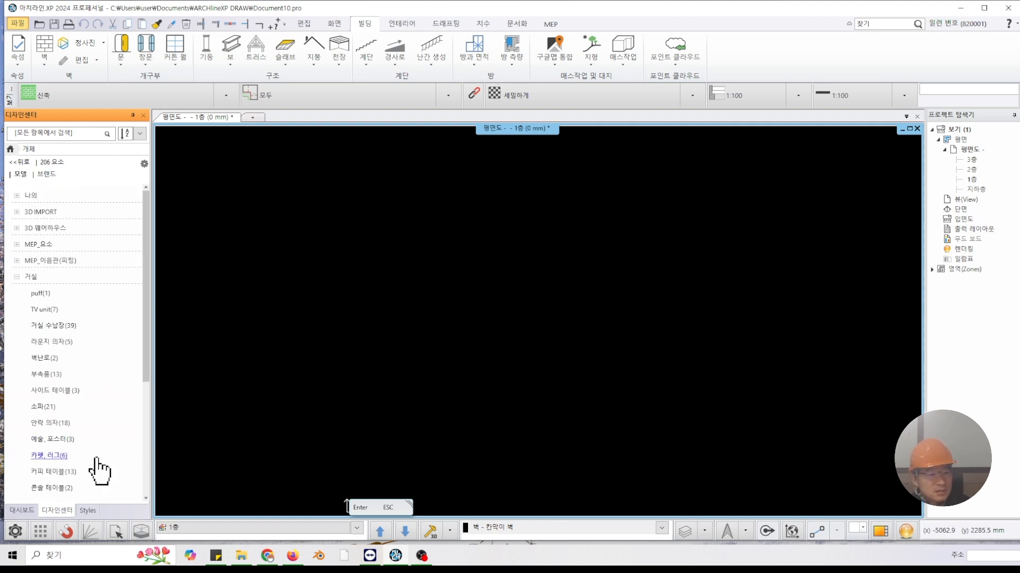
Check which actions are offered for Thermostat-05 in the 난방온도조절기 subcategory of 스위치 및 소켓, and return to the object categories.
scroll(97, 462, down, 5)
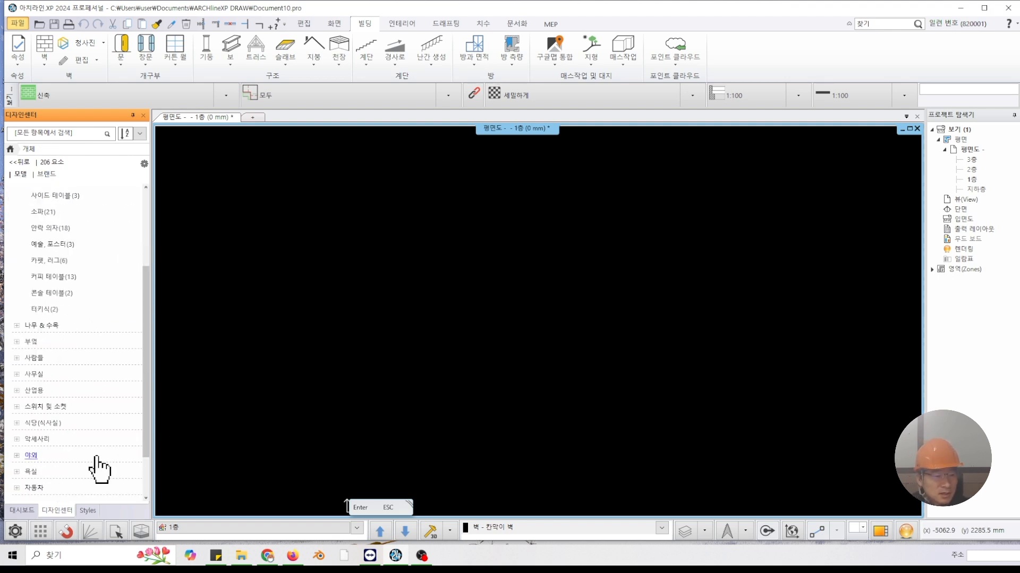
click(63, 410)
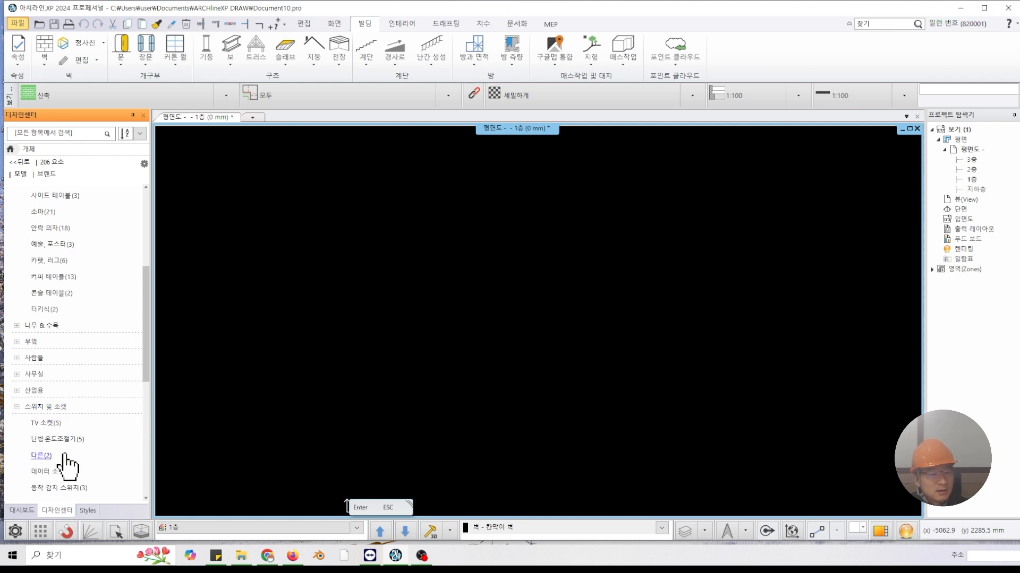
click(66, 446)
right_click(60, 263)
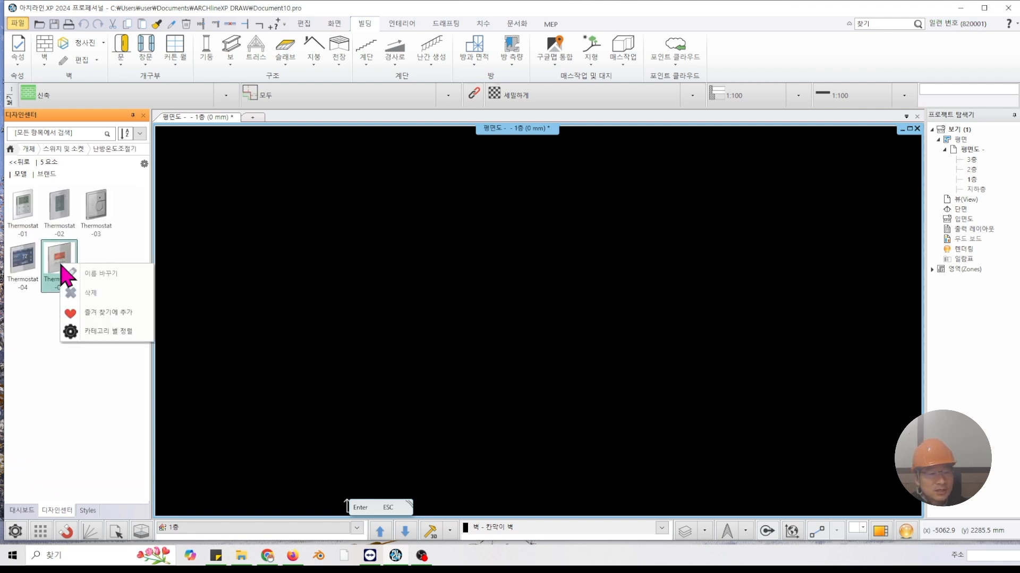
click(30, 296)
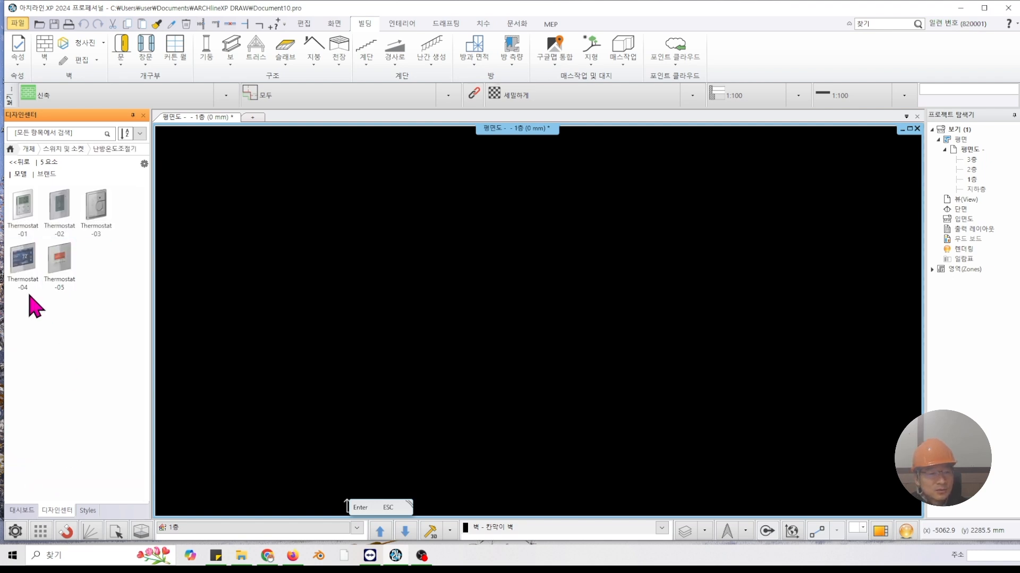
click(20, 162)
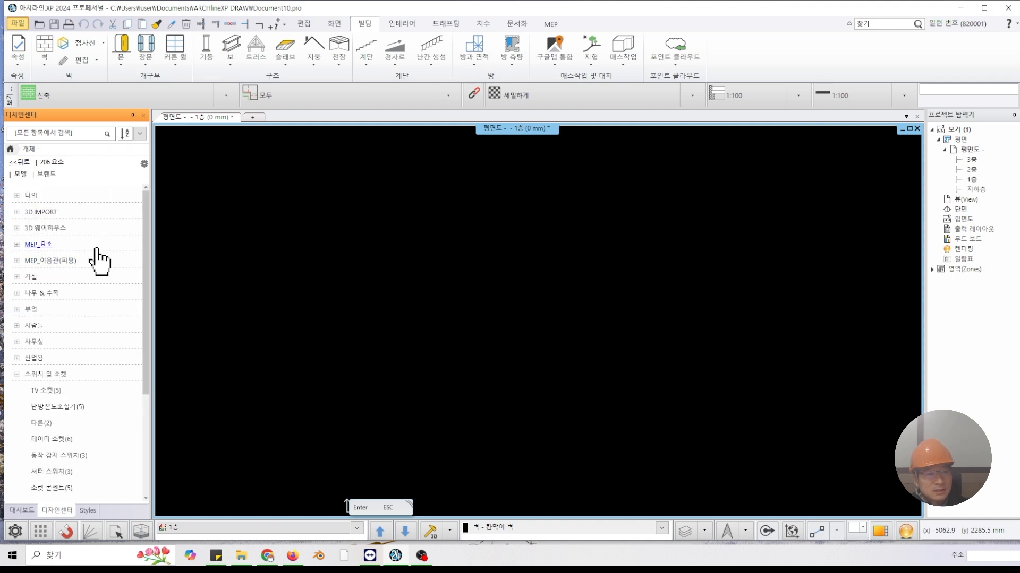
Expand the 나의 object category, and check which actions are offered for the hanging textile object in the 다른 subcategory of 3D 웨어하우스.
click(32, 197)
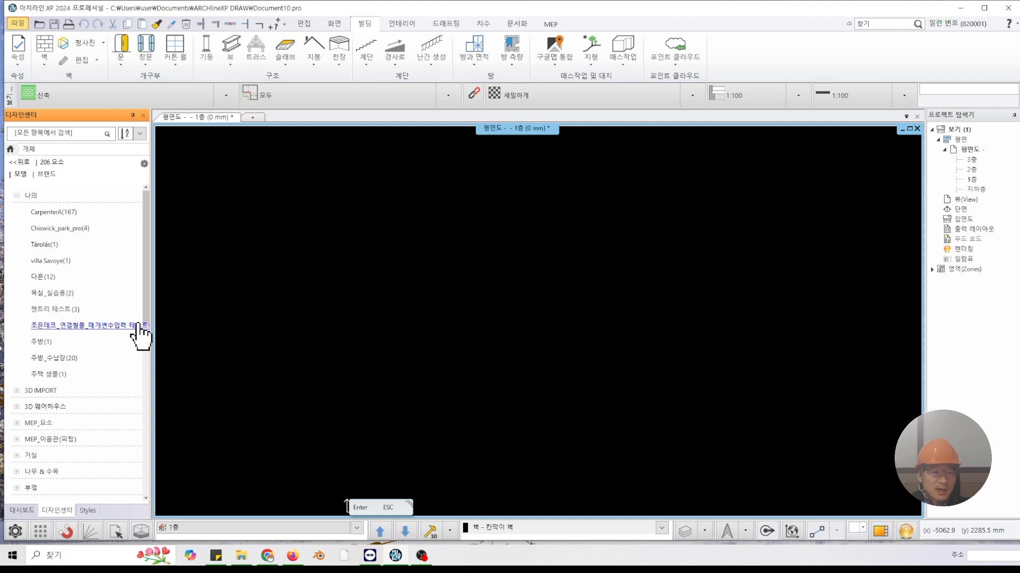
click(53, 406)
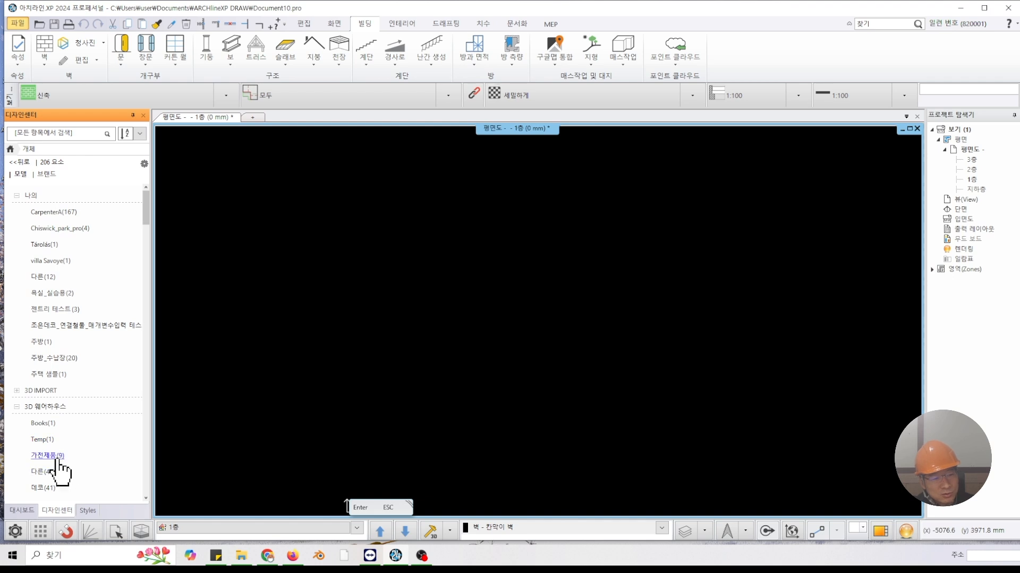
click(45, 472)
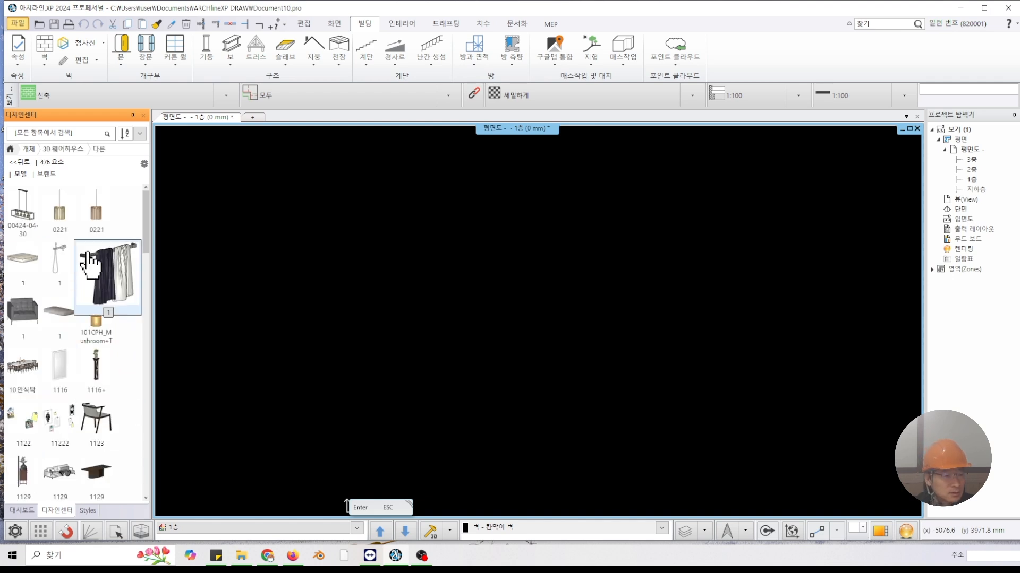
right_click(100, 258)
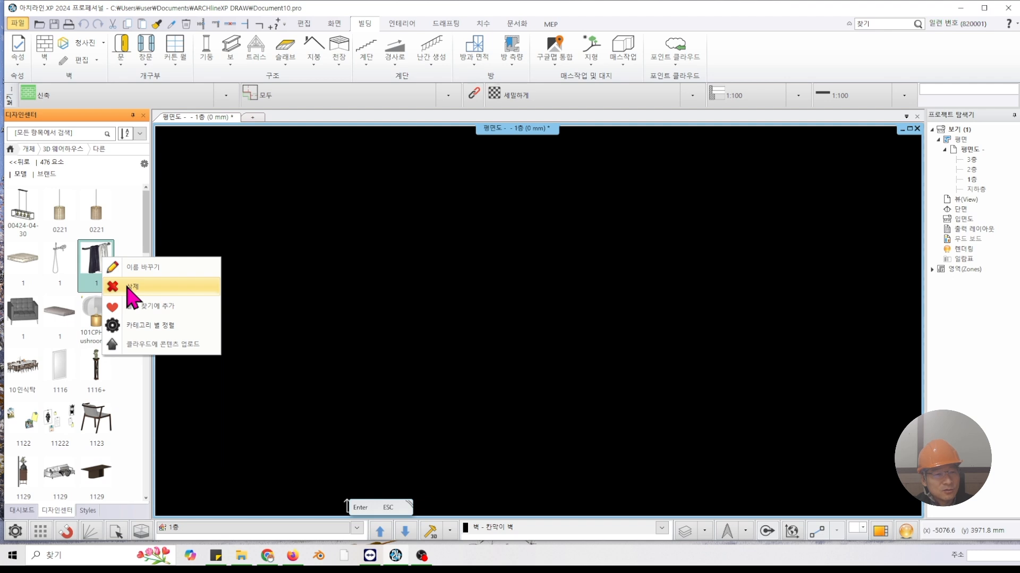
click(841, 36)
mouse_move(108, 260)
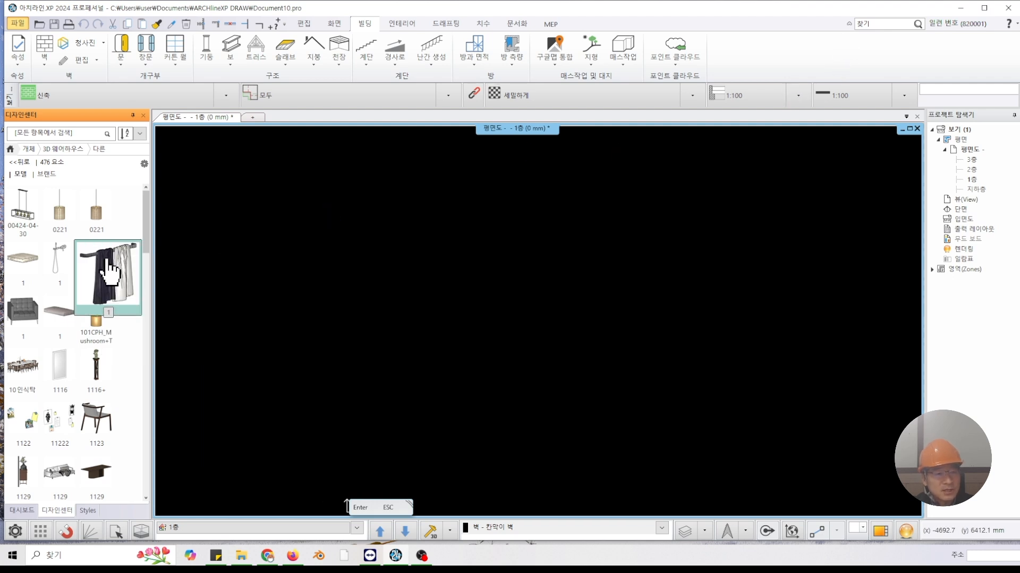
Go back to the object category list and expand 나의 to review its subcategories.
click(21, 162)
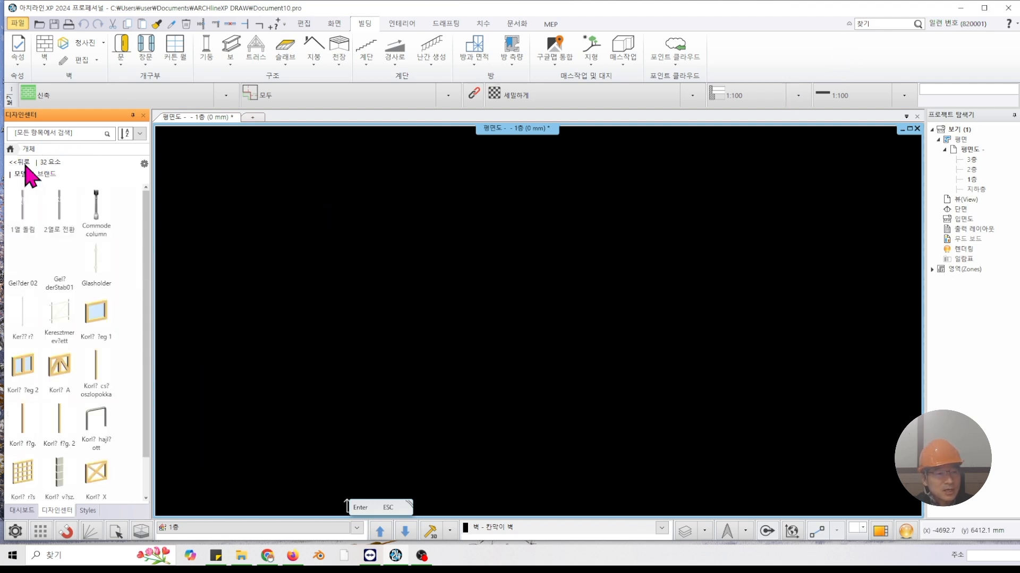
click(22, 163)
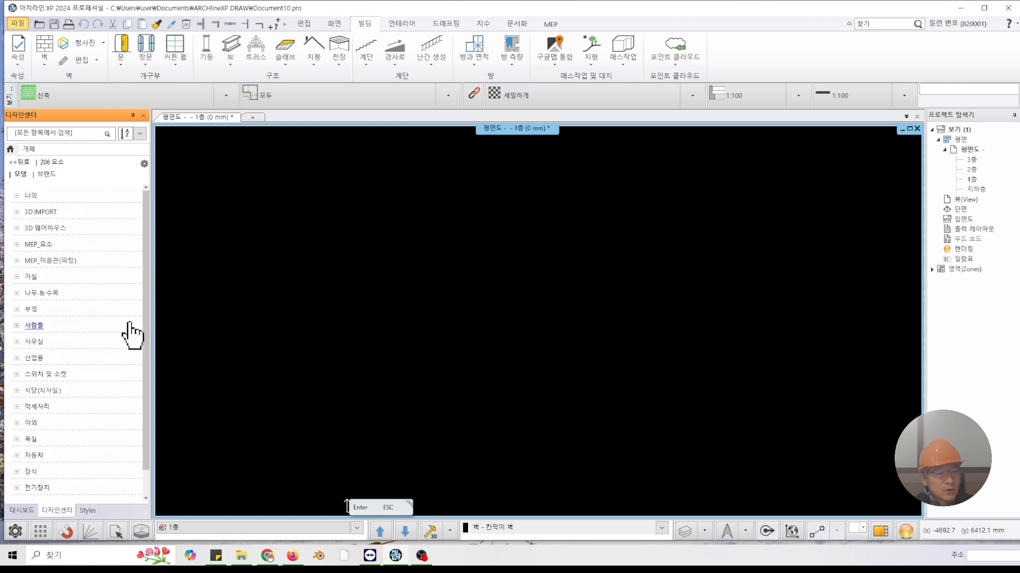
click(30, 196)
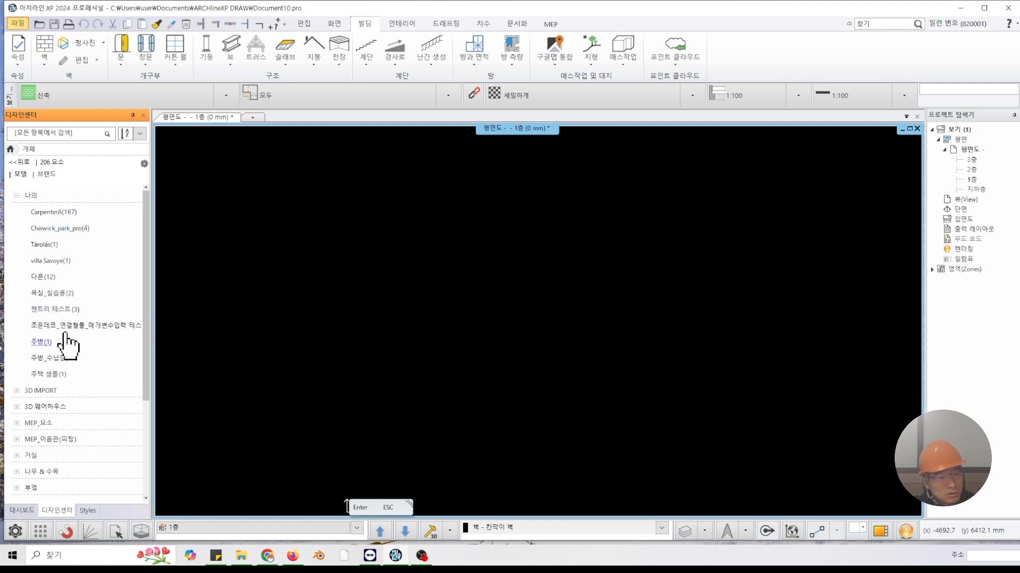
drag(64, 334, 62, 329)
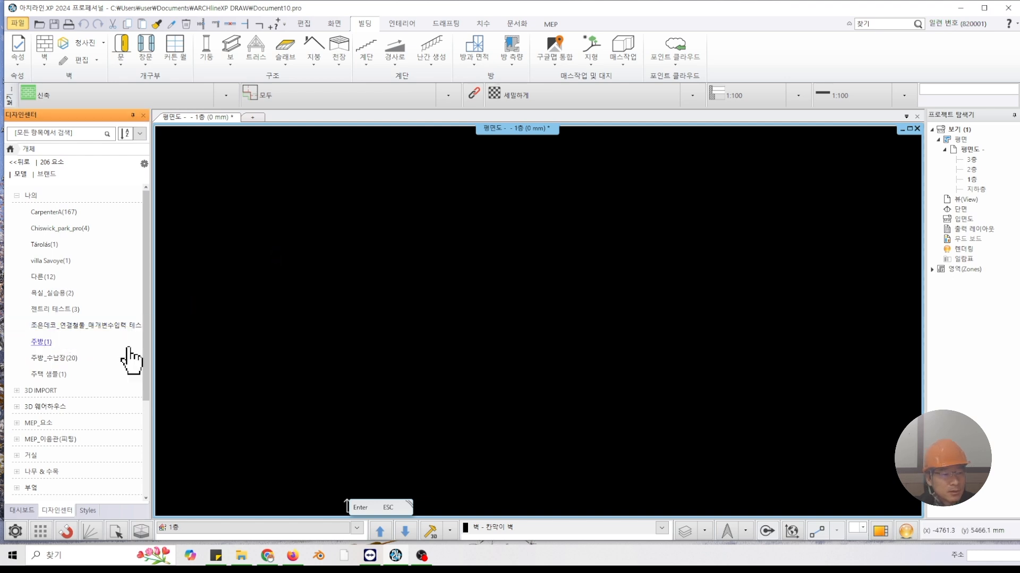
Delete the 욕조옆 벽 object from the 주택 샘플 subcategory of 나의, and return to the object category list.
click(53, 376)
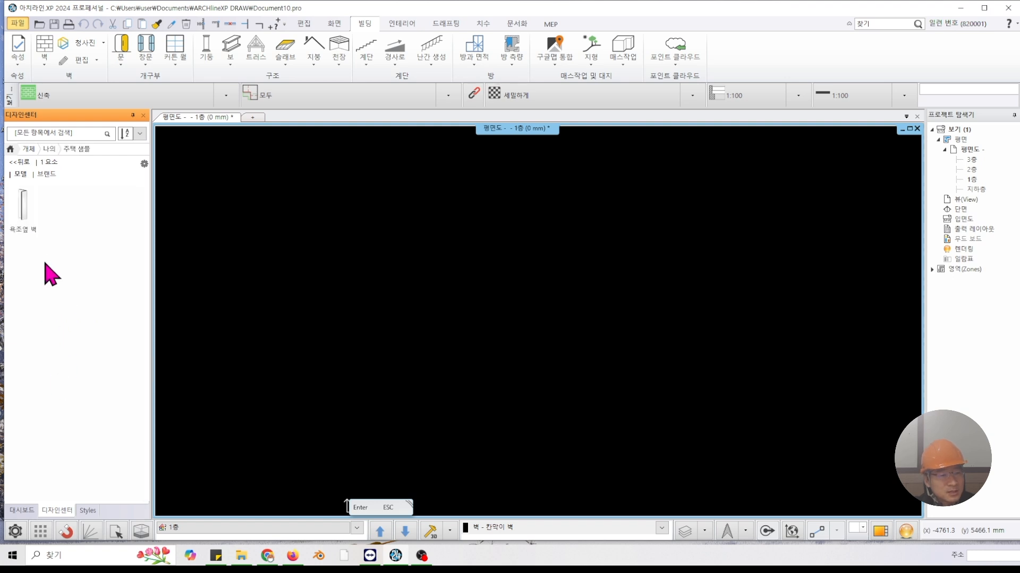
click(19, 162)
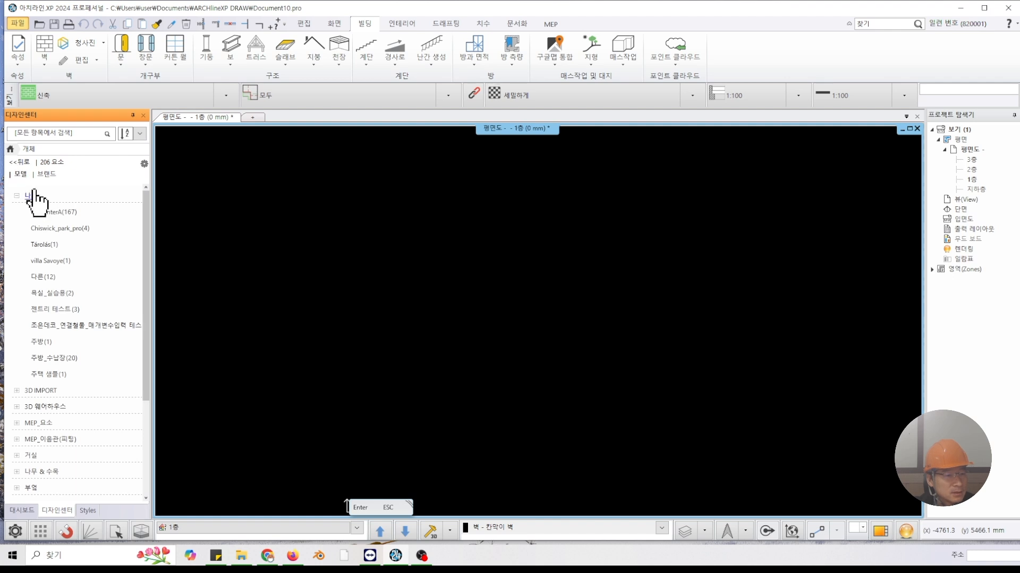
click(56, 376)
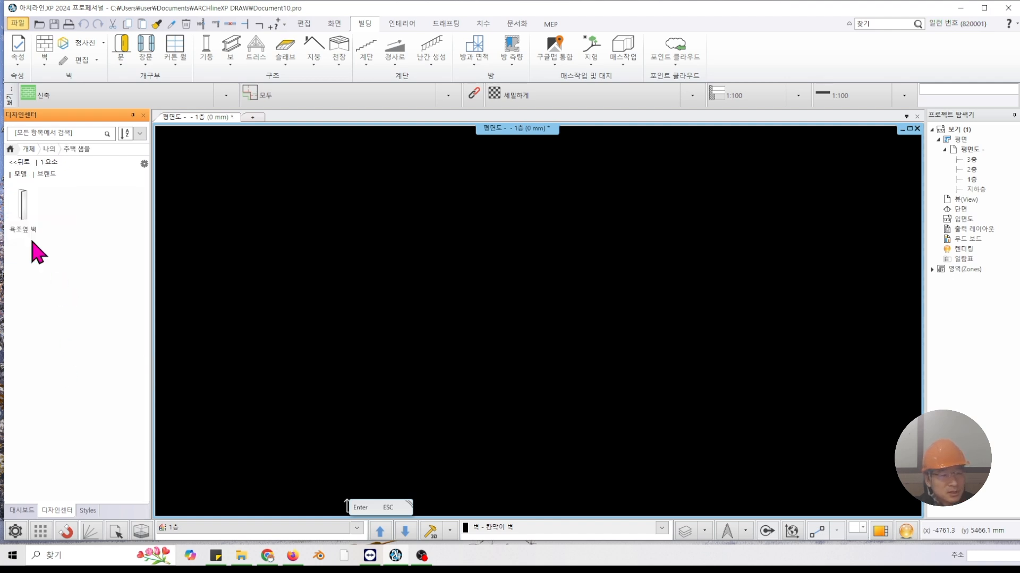
right_click(36, 222)
click(79, 249)
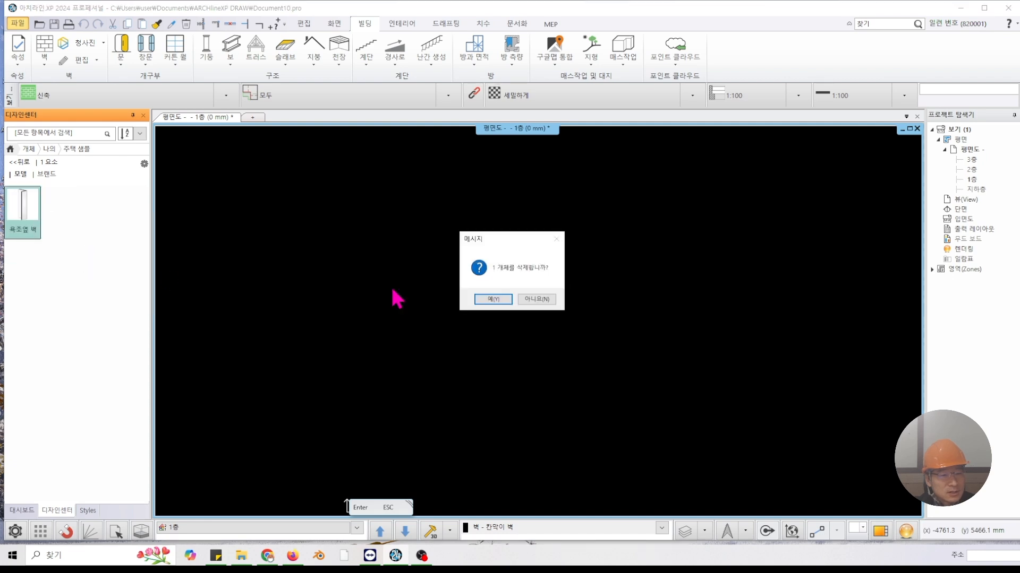
click(492, 300)
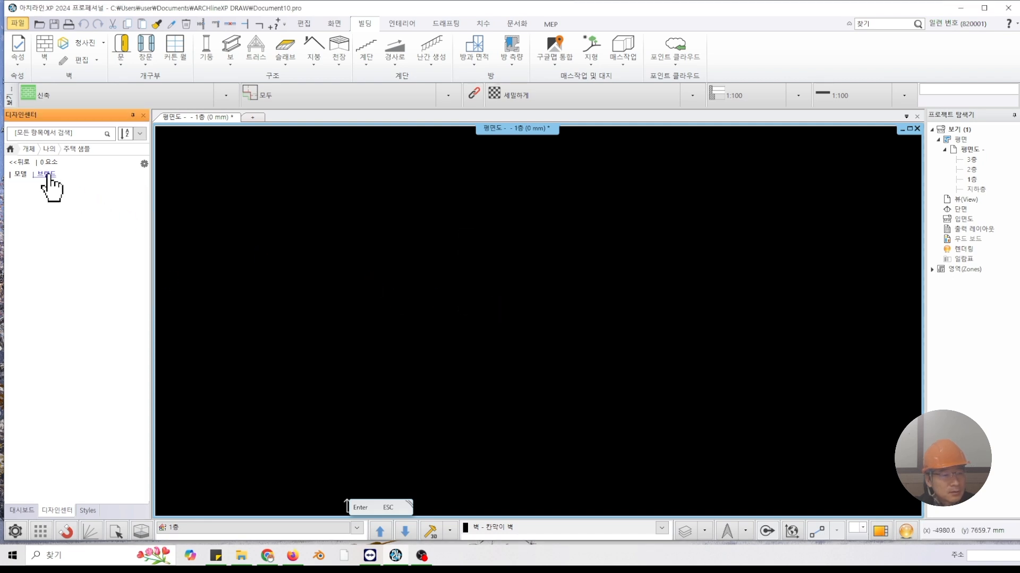
click(27, 165)
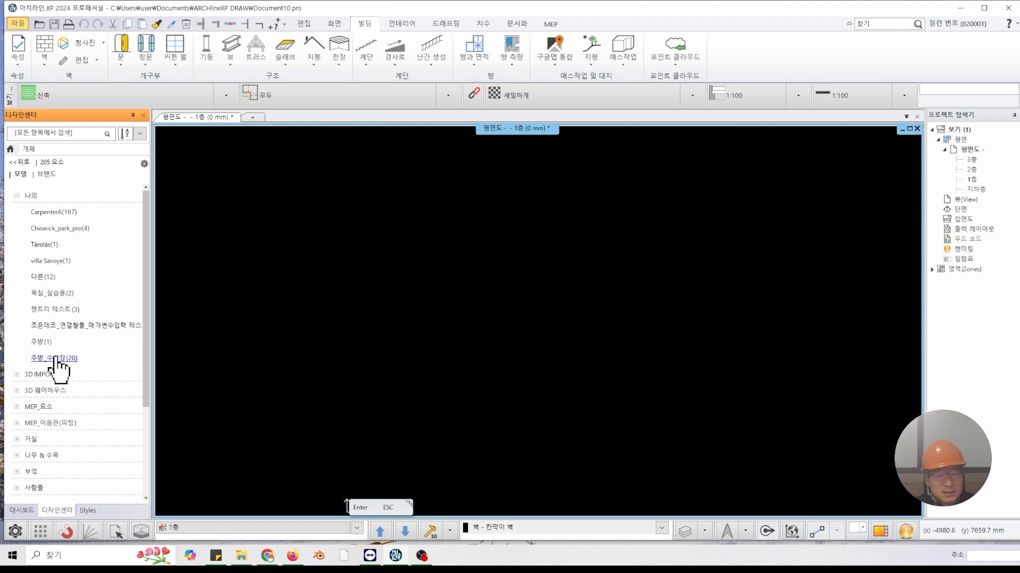
Delete both bathroom objects from the 욕실_실습용 subcategory of 나의, and return to the object category list.
click(58, 293)
right_click(66, 219)
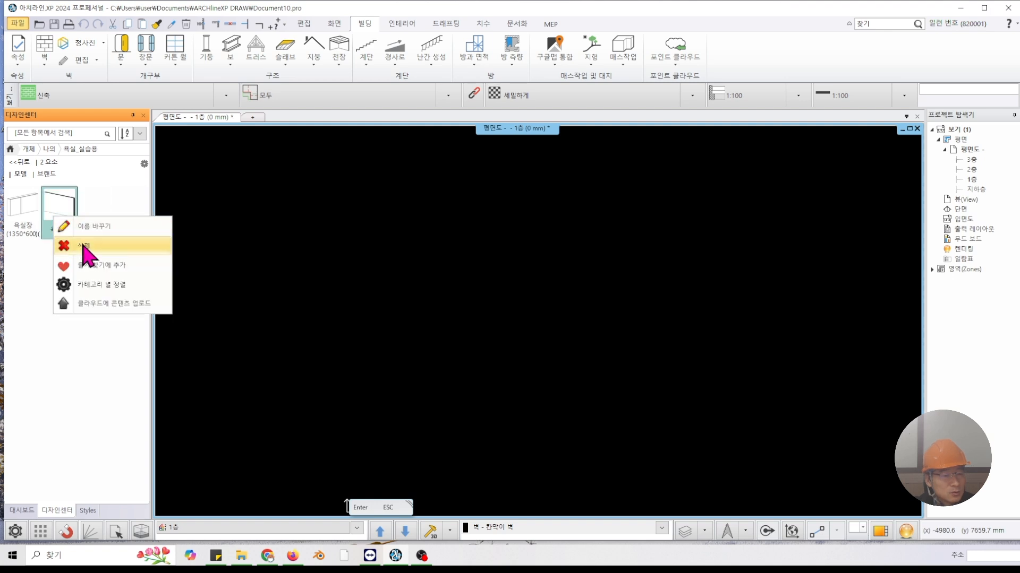
click(85, 246)
click(492, 299)
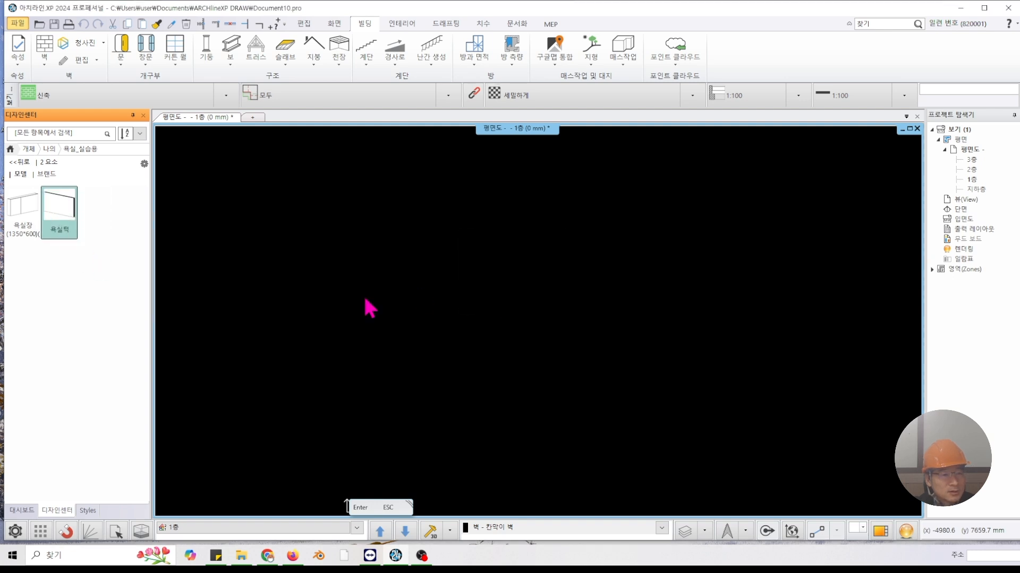
right_click(27, 219)
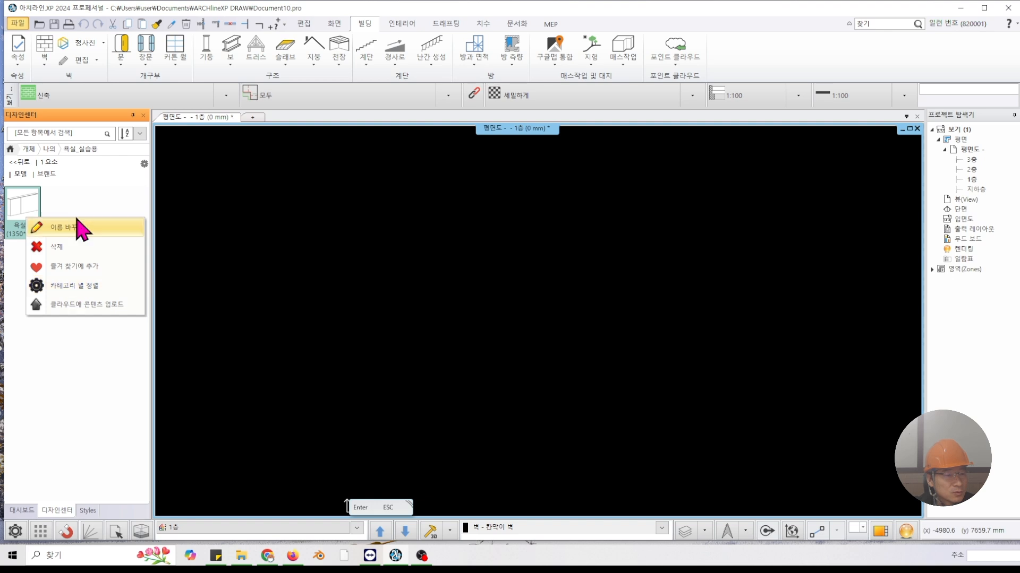
click(67, 259)
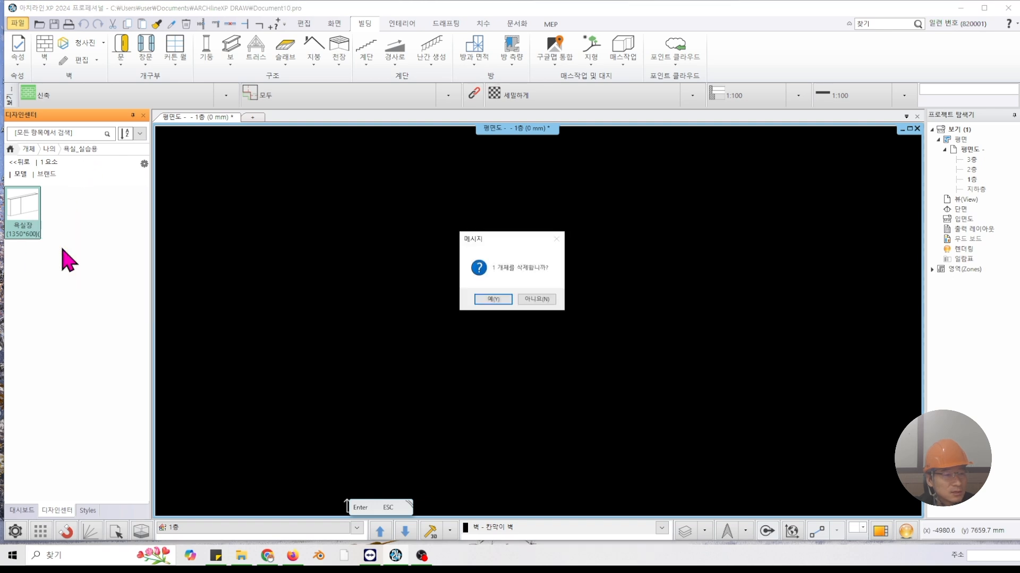
click(492, 301)
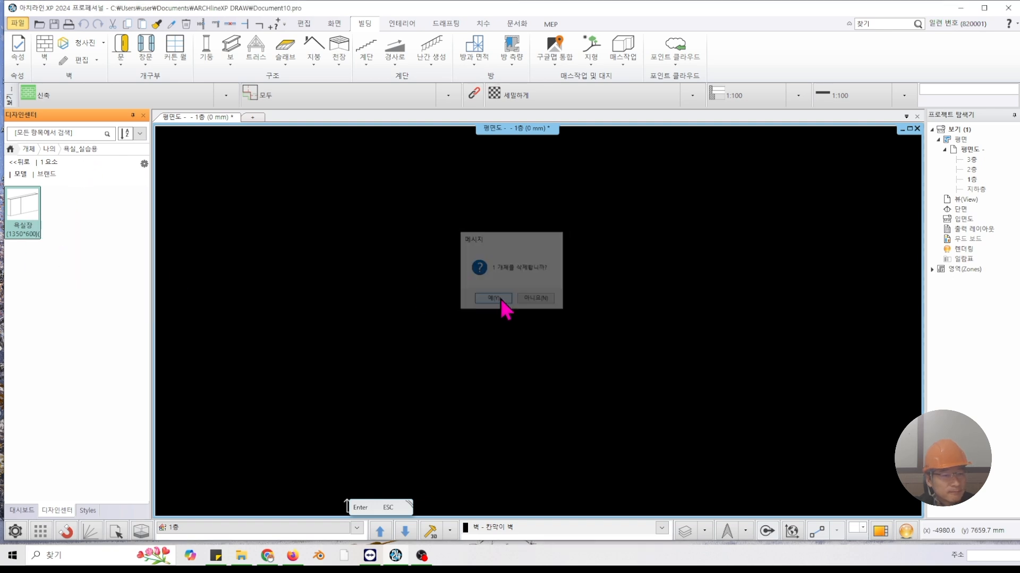
click(19, 174)
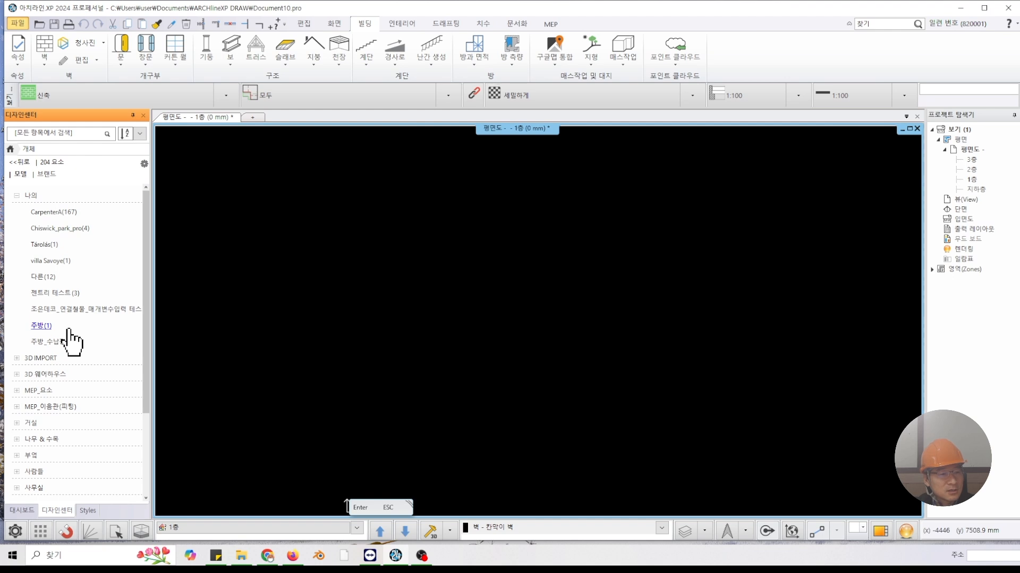
Delete the vase object obj_8616 from the Tárolás subcategory of 나의, and return to the object category list.
click(46, 245)
right_click(31, 212)
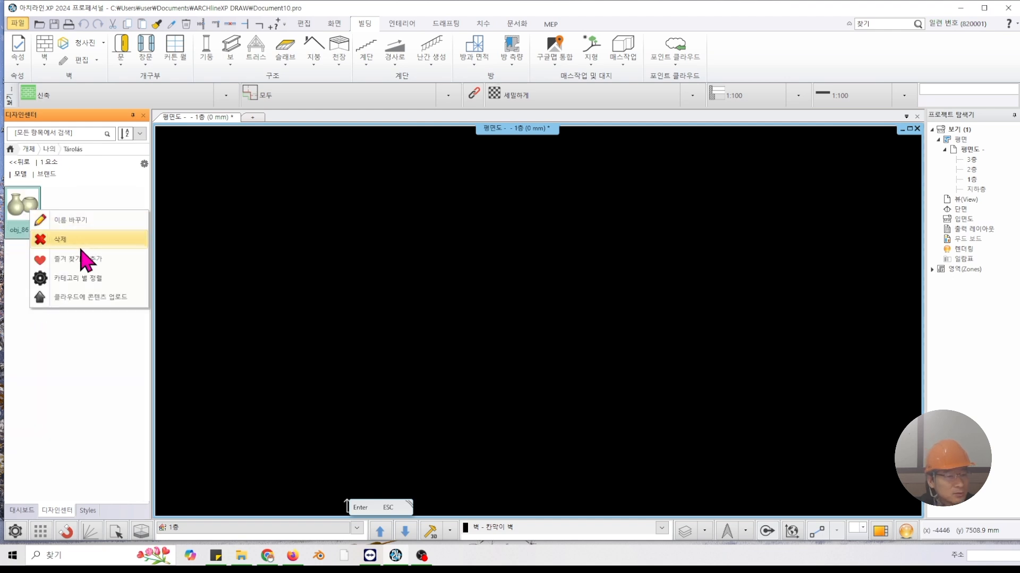
click(81, 248)
click(489, 303)
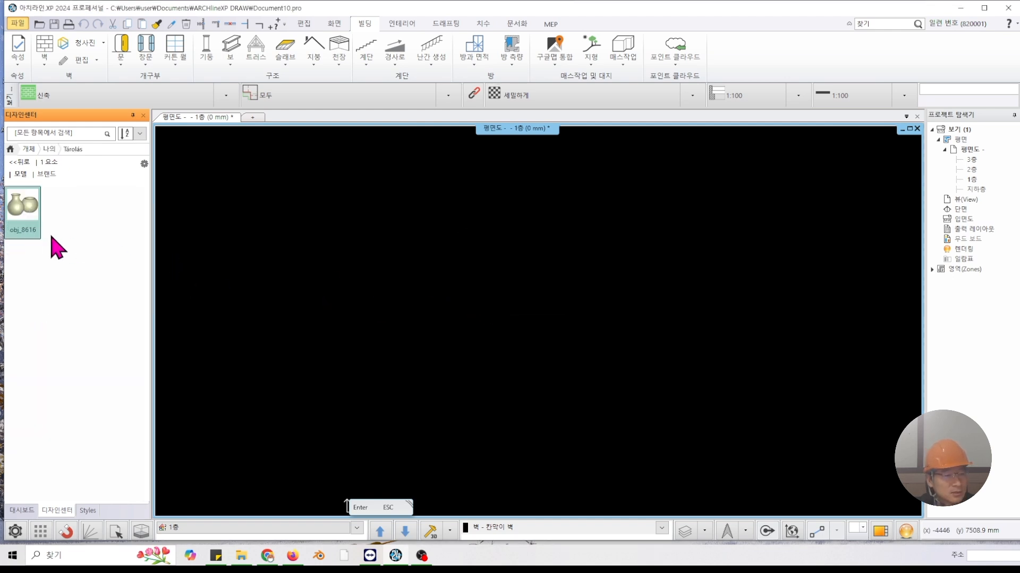
click(19, 161)
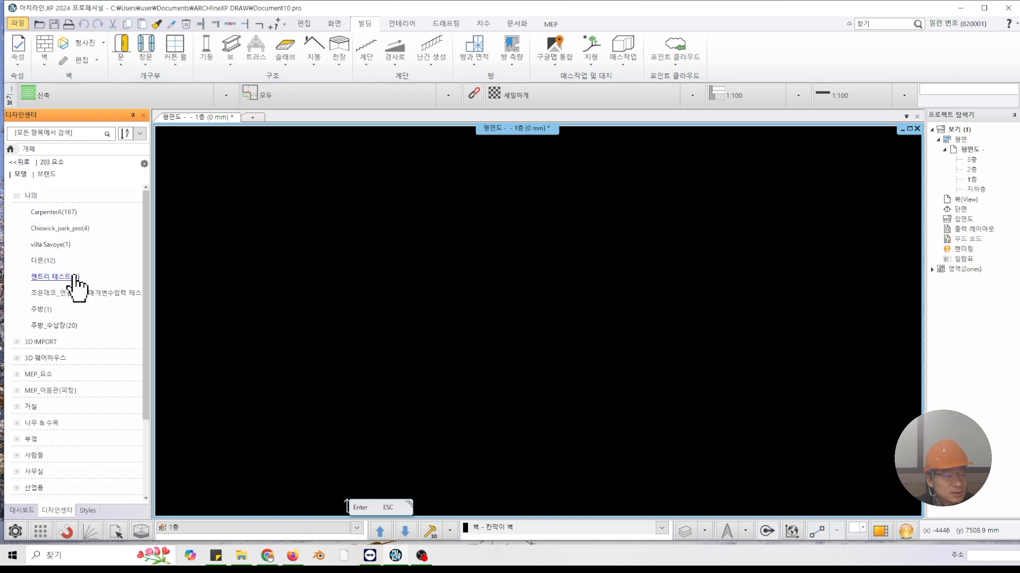
Delete obj_9583 from the villa Savoye subcategory, and return to the object category list with 나의 collapsed.
click(50, 244)
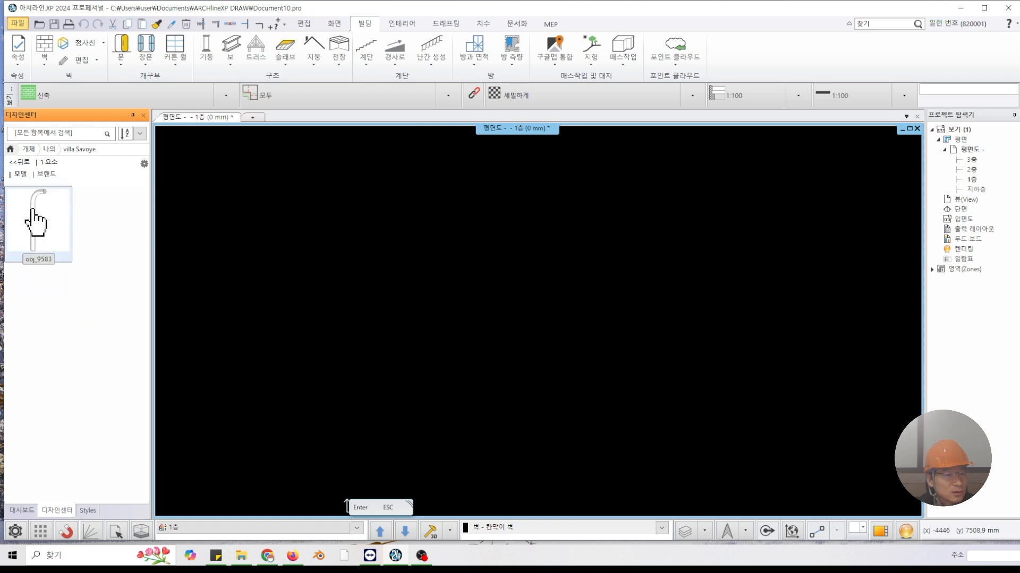
right_click(32, 211)
click(61, 245)
click(490, 301)
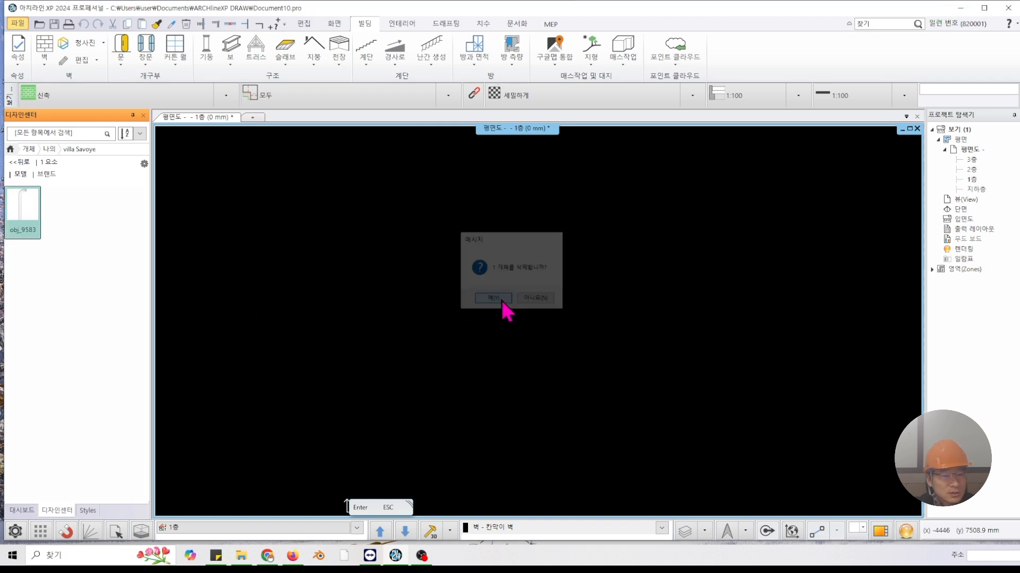
click(17, 162)
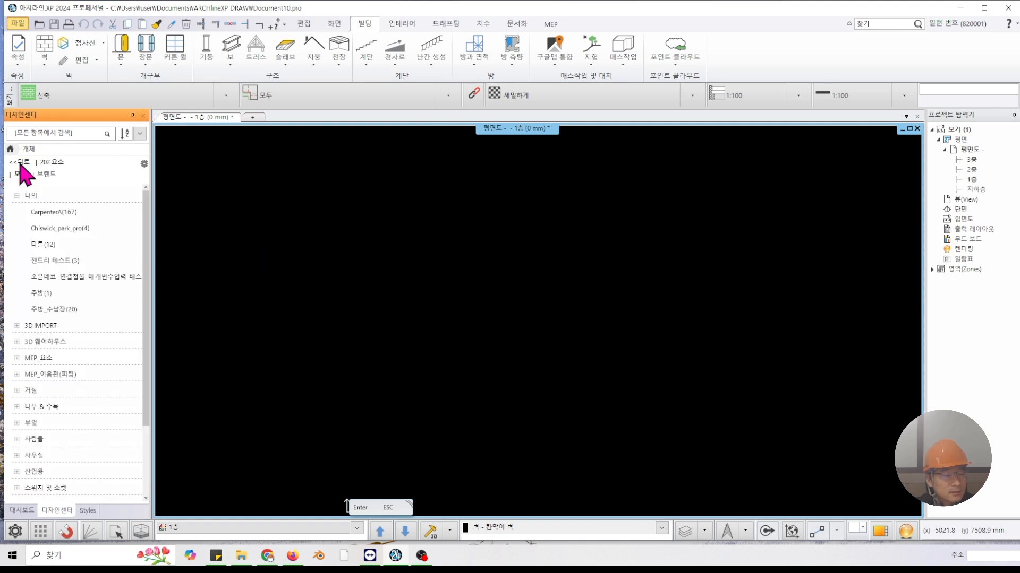
click(27, 196)
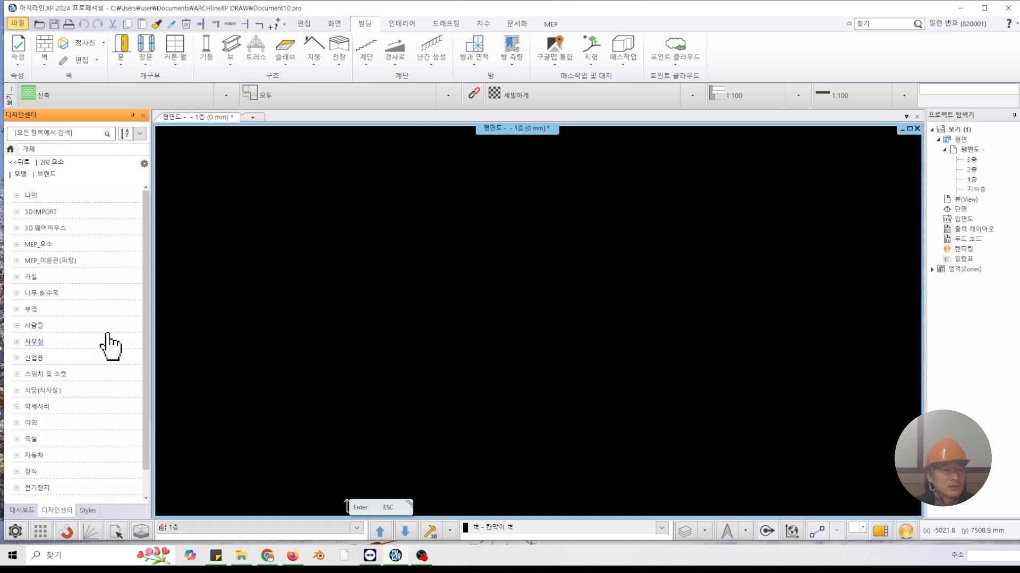